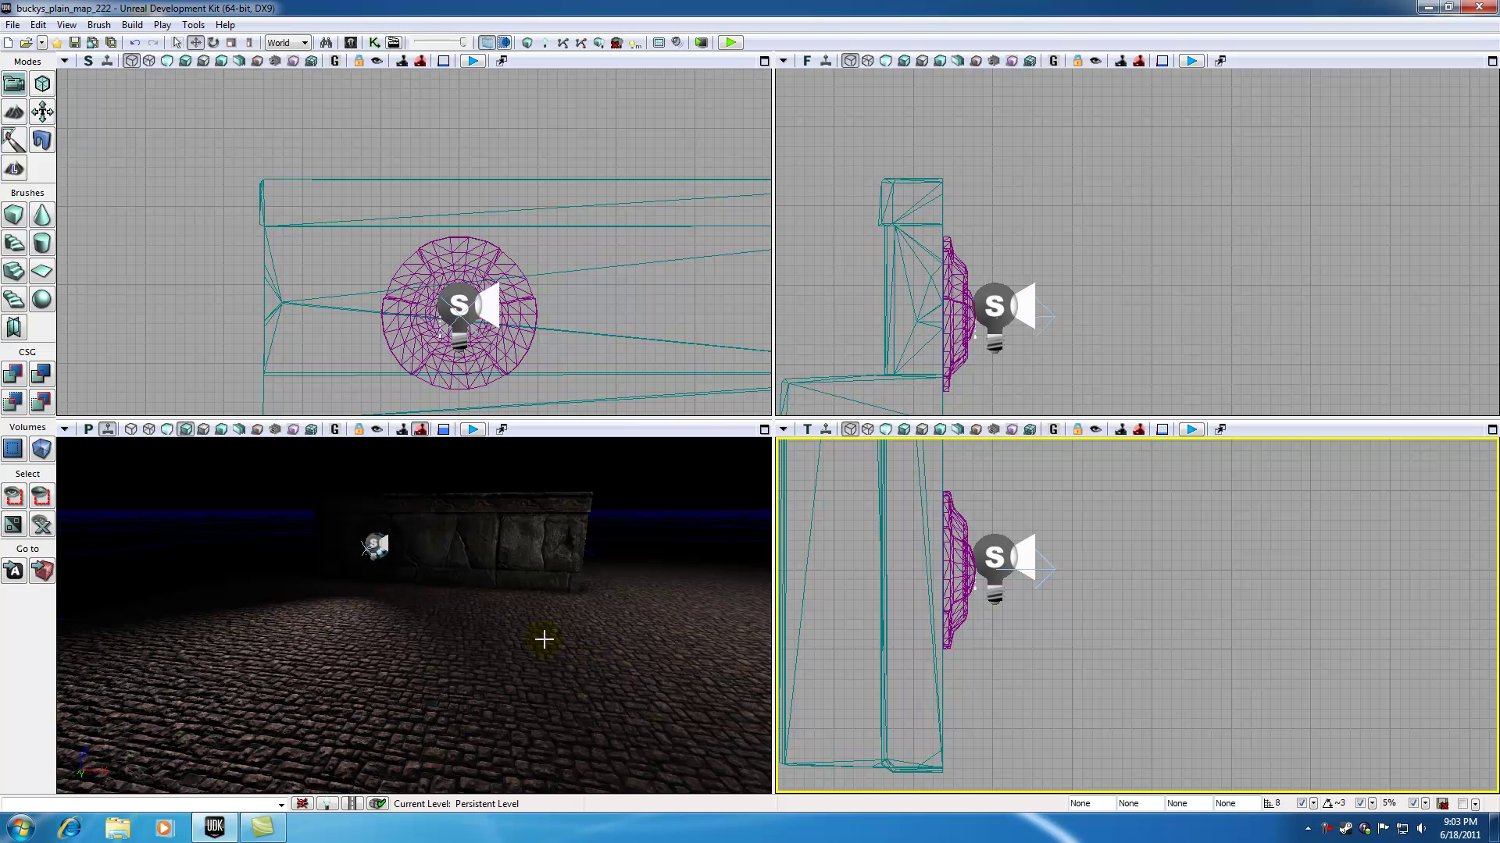
Step: Play-test the level from the floor in front of the stone wall, look at the wall light, and exit
{"action": "left_click_drag", "start_coordinate": [544, 639], "coordinate": [510, 638]}
{"action": "right_click", "coordinate": [435, 706]}
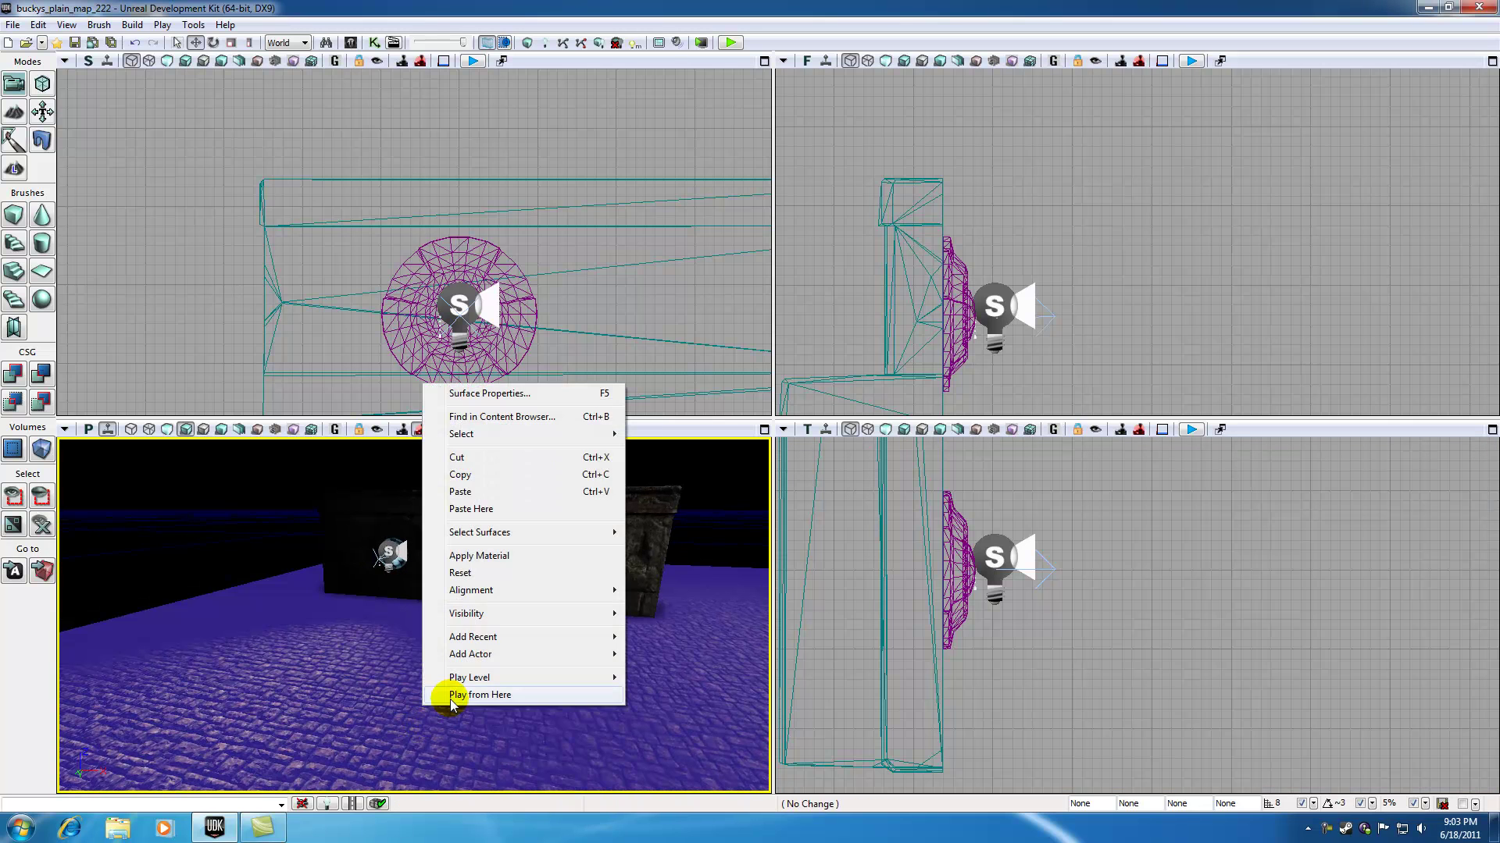
{"action": "left_click", "coordinate": [454, 695]}
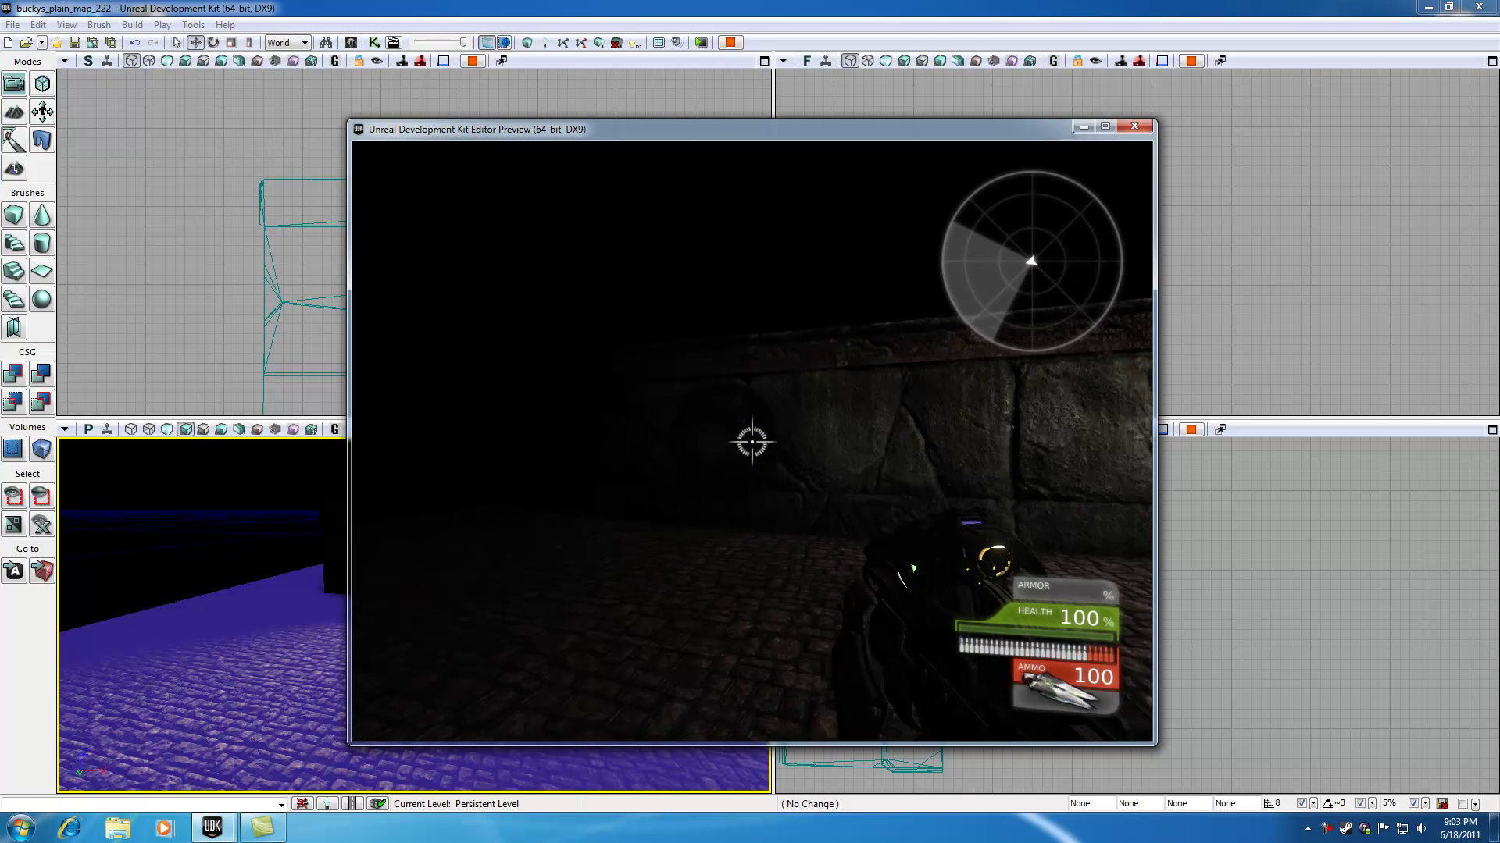
{"action": "mouse_move", "coordinate": [752, 442]}
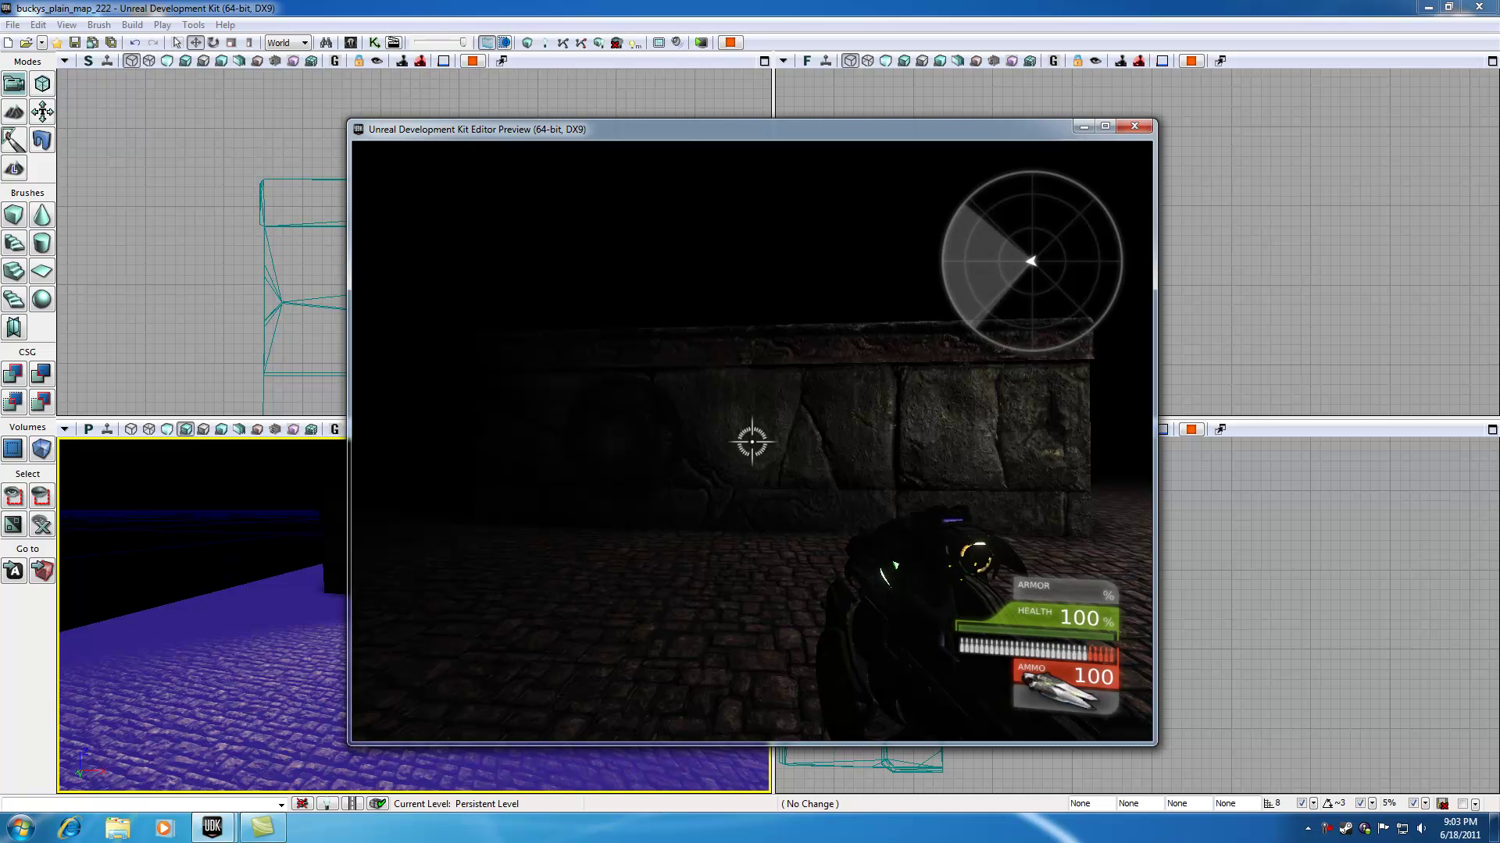
{"action": "key", "text": "Escape"}
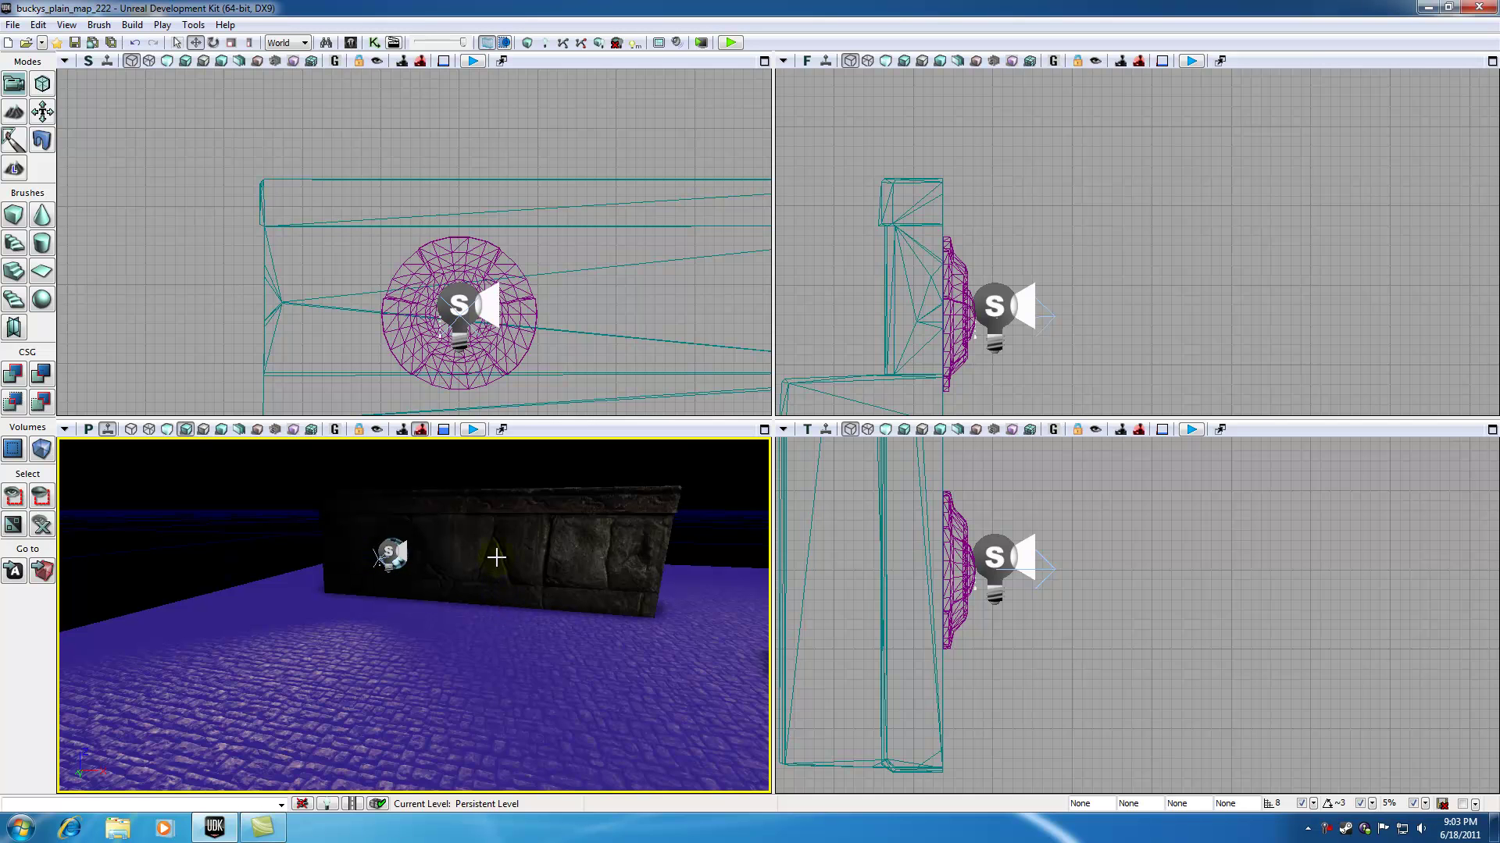
Step: Set the stone wall's X scale to 2 and shift the wall along the X axis so it extends past the light
{"action": "left_click", "coordinate": [496, 557]}
{"action": "left_click_drag", "start_coordinate": [496, 556], "coordinate": [556, 547]}
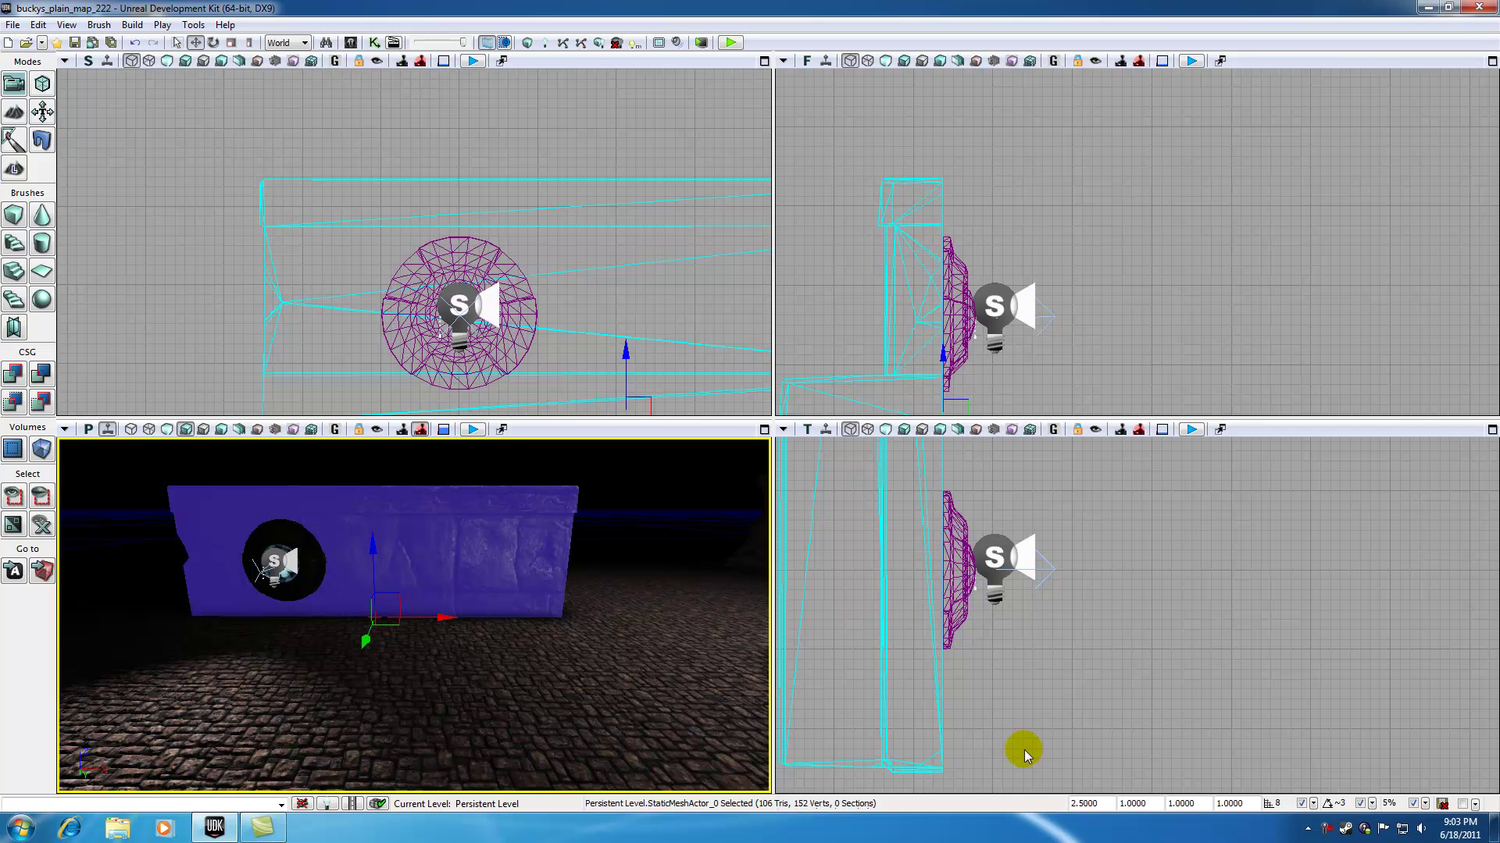
{"action": "left_click", "coordinate": [1144, 803]}
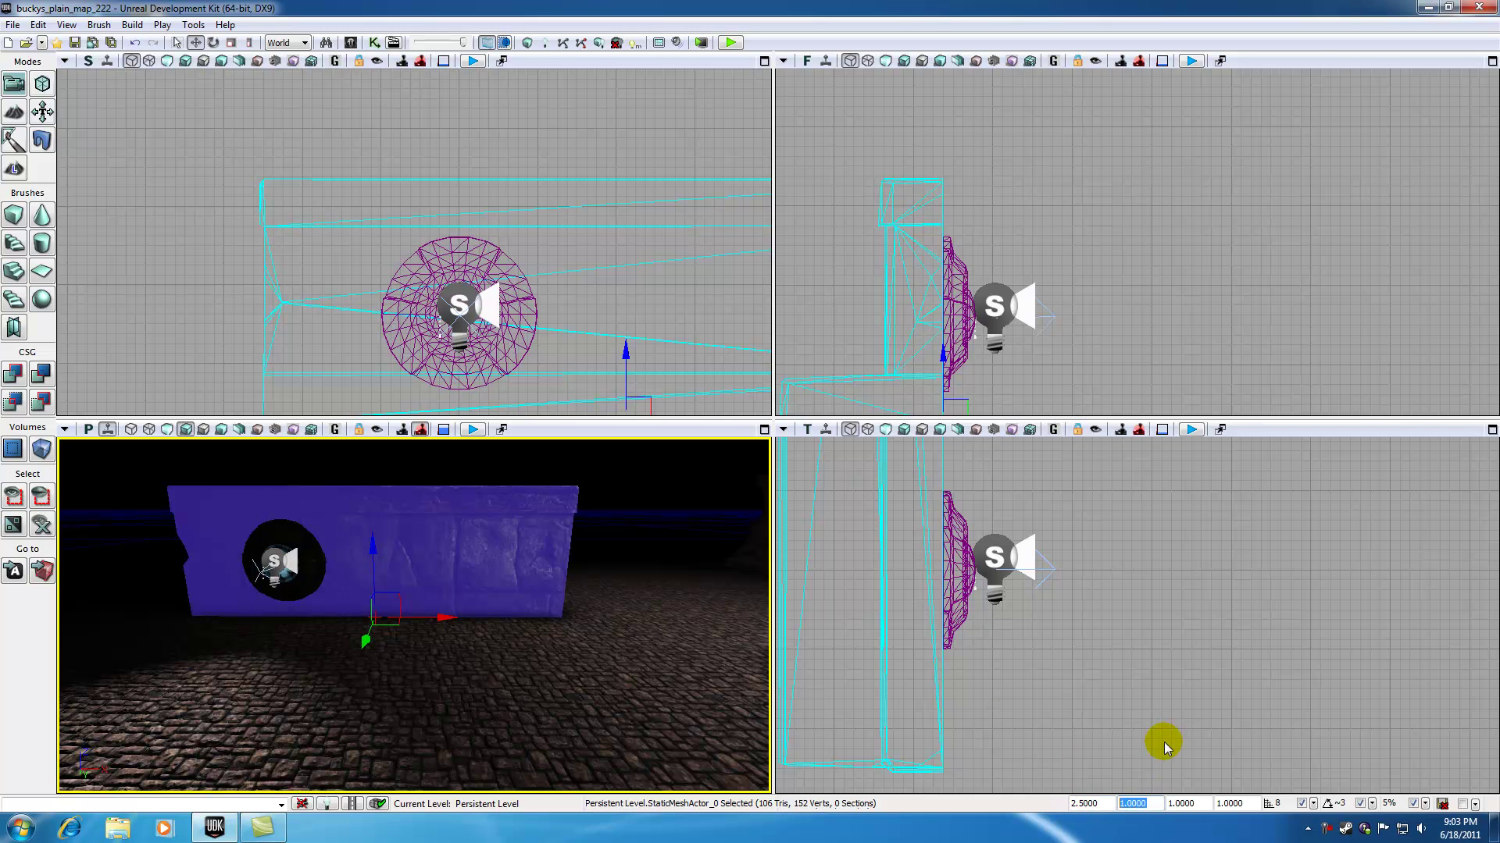
{"action": "type", "text": "2"}
{"action": "key", "text": "Return"}
{"action": "scroll", "coordinate": [563, 658], "scroll_direction": "down", "scroll_amount": 8}
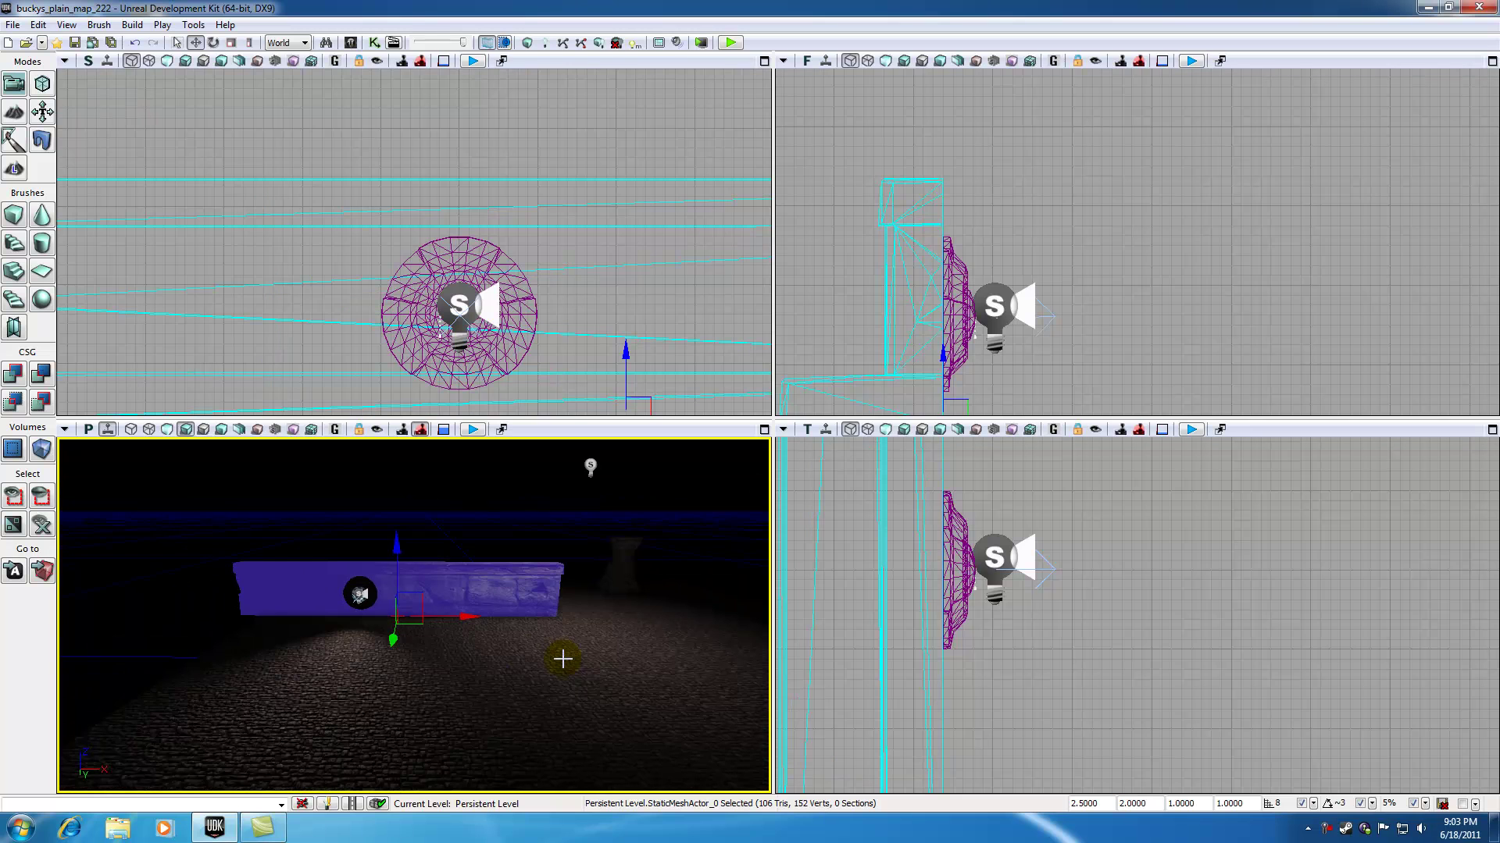
{"action": "left_click_drag", "start_coordinate": [477, 619], "coordinate": [518, 617]}
{"action": "key", "text": "Escape"}
Step: Hide the stone wall mesh behind the light fixture
{"action": "left_click_drag", "start_coordinate": [385, 699], "coordinate": [385, 660]}
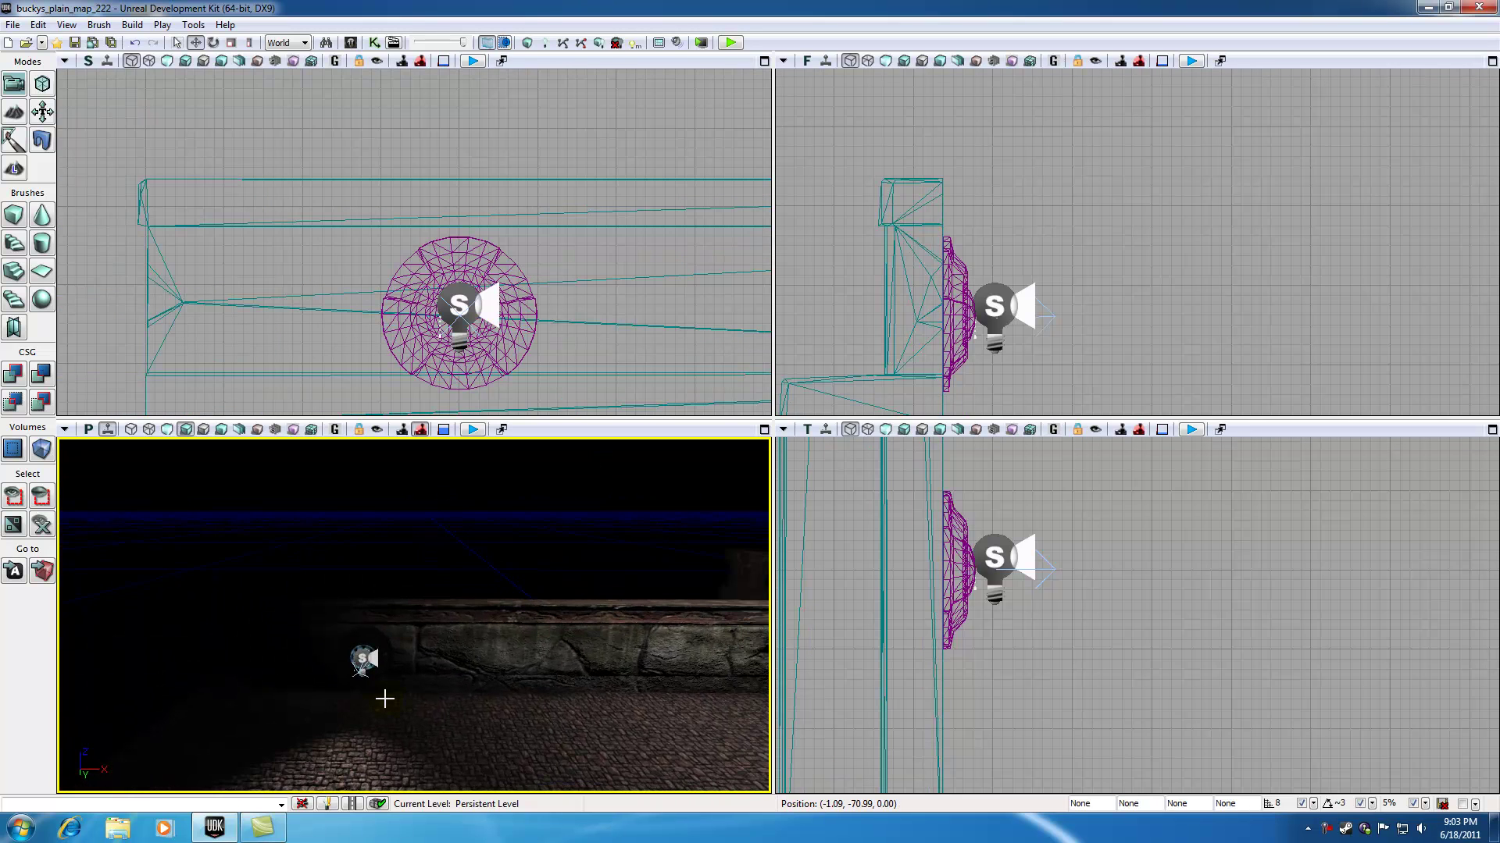
{"action": "right_click_drag", "start_coordinate": [437, 543], "coordinate": [437, 605]}
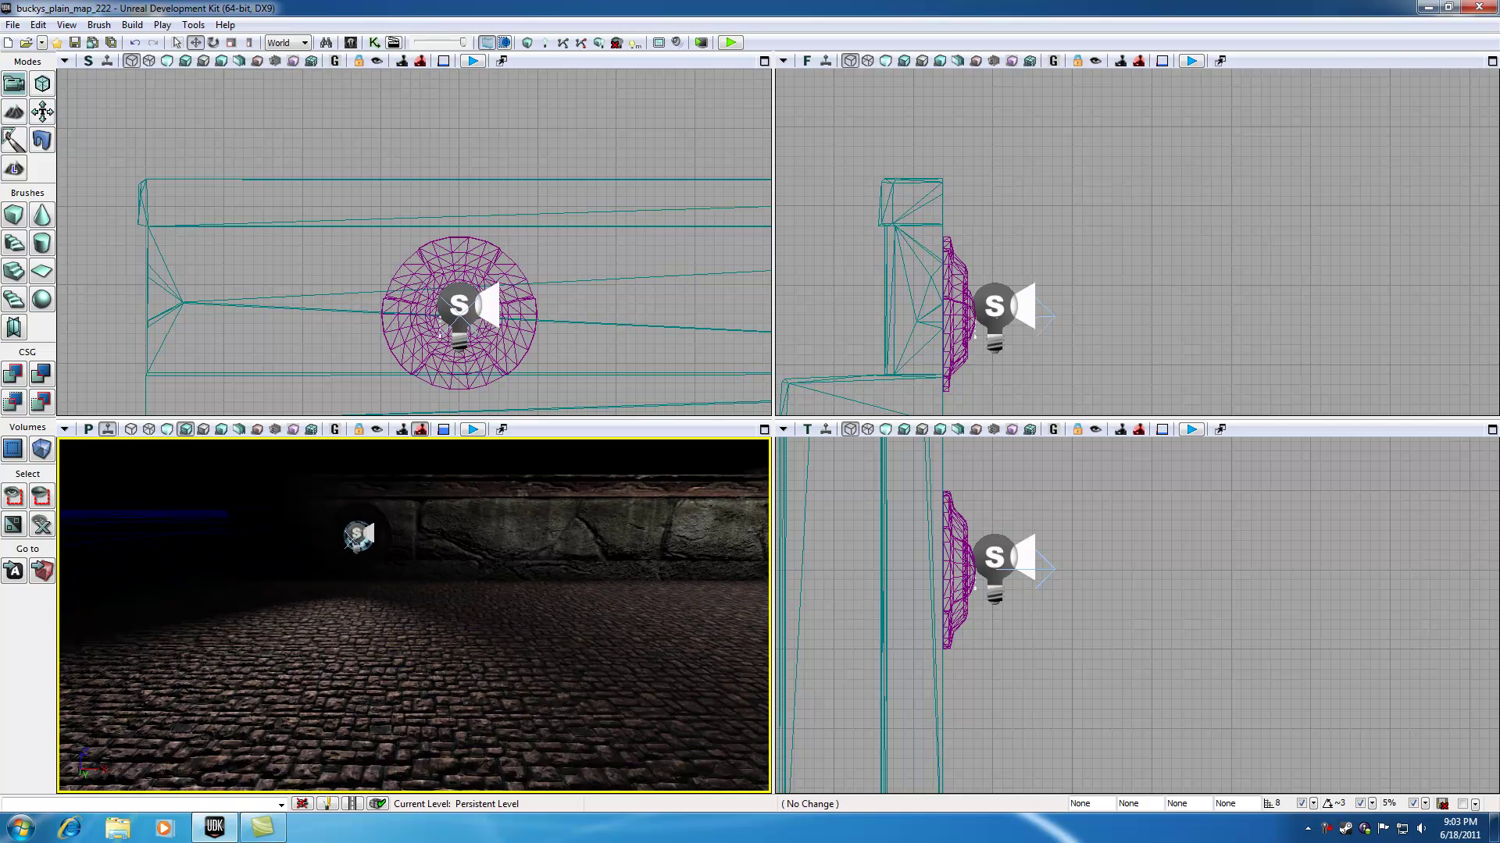
{"action": "left_click_drag", "start_coordinate": [458, 704], "coordinate": [457, 660]}
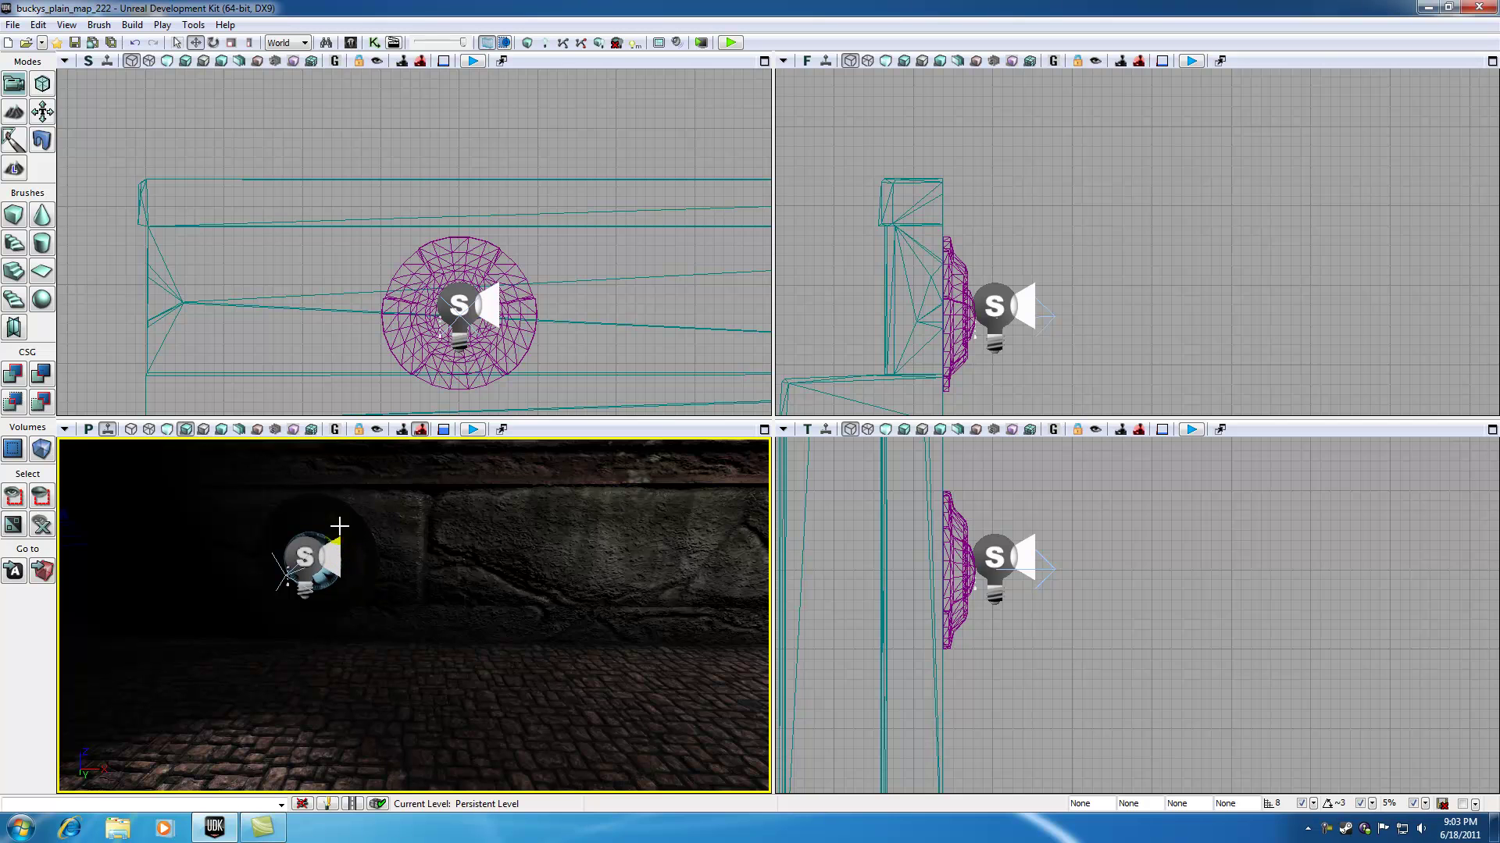
{"action": "left_click", "coordinate": [319, 537]}
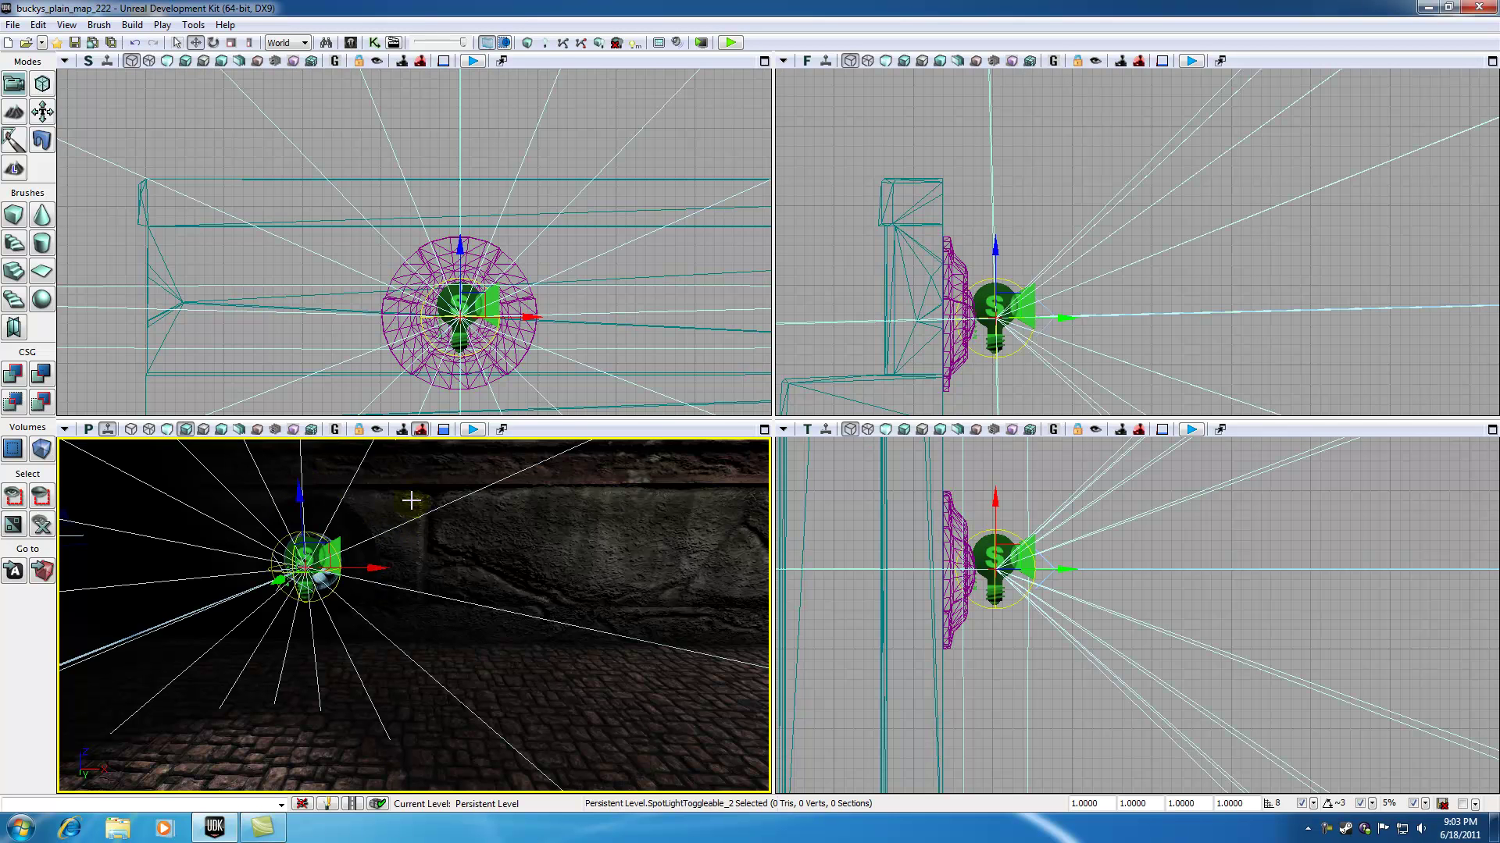
{"action": "left_click", "coordinate": [375, 539]}
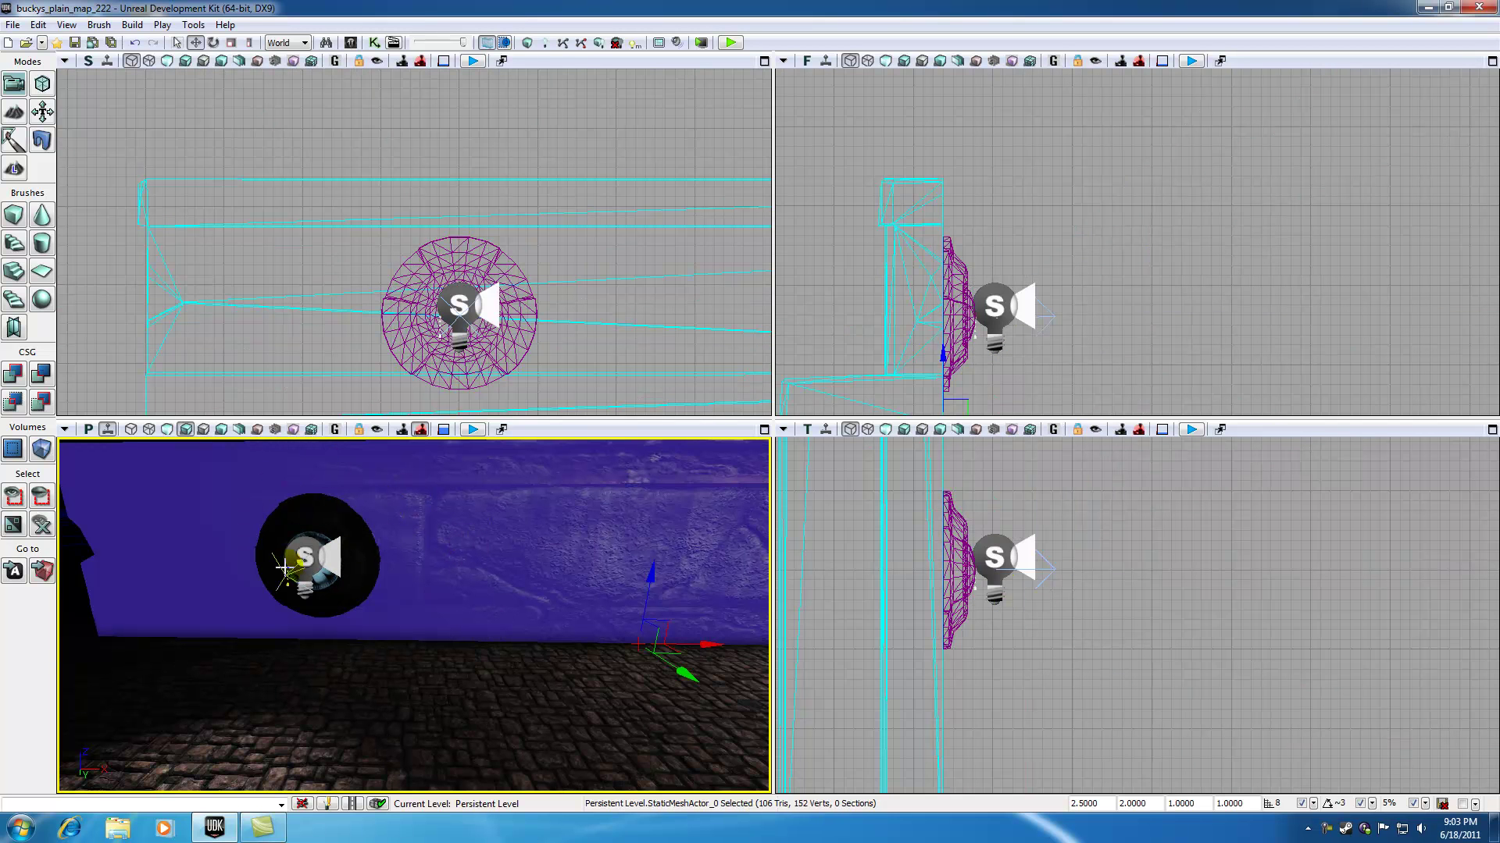
{"action": "left_click", "coordinate": [41, 498]}
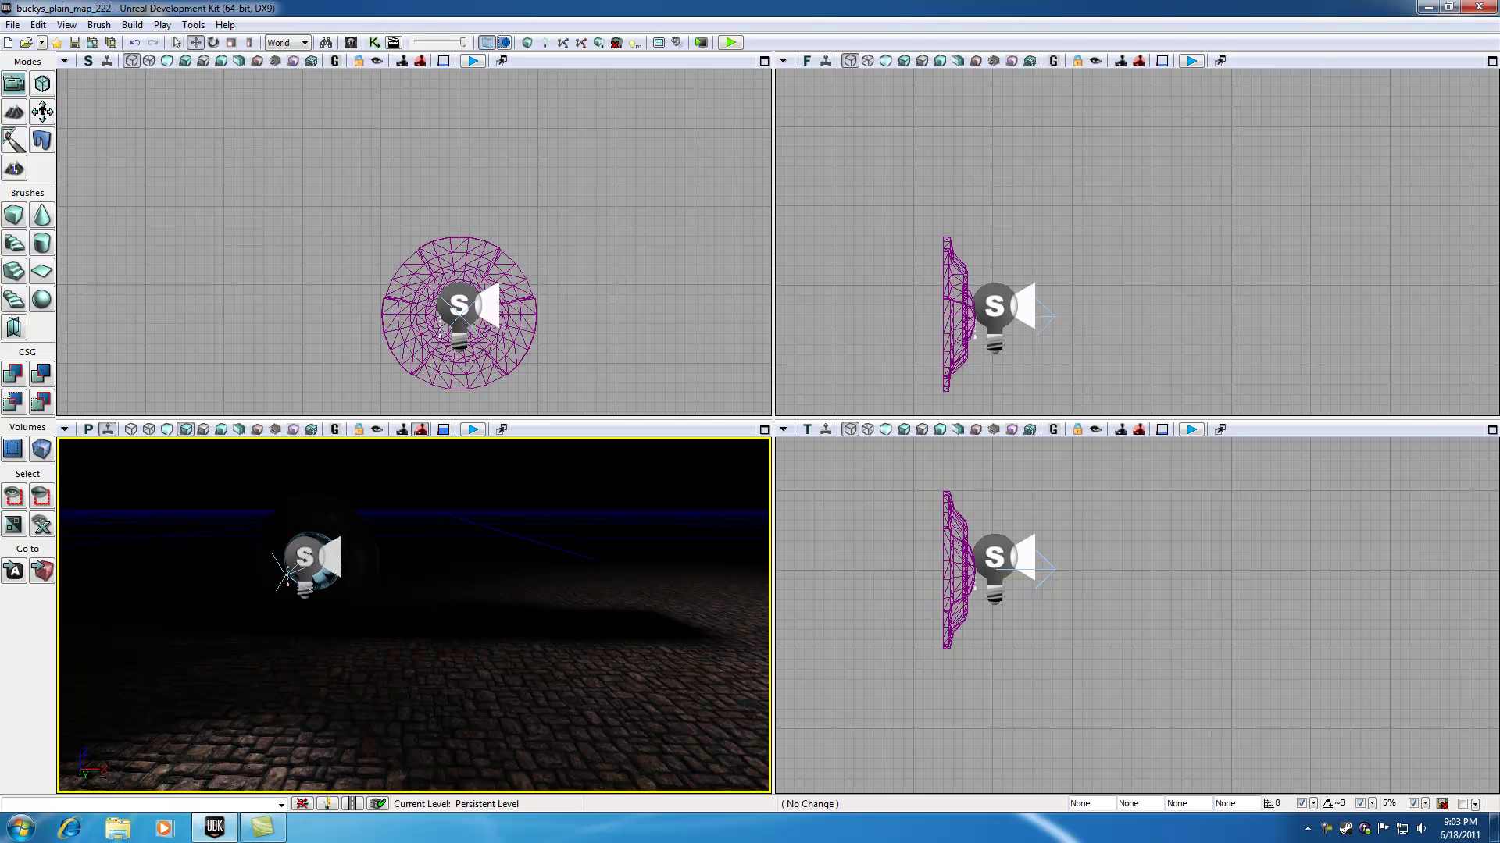
Step: Duplicate the spotlight and its fixture meshes together along the X axis beside the original, and unhide the wall
{"action": "right_click_drag", "start_coordinate": [414, 615], "coordinate": [416, 602]}
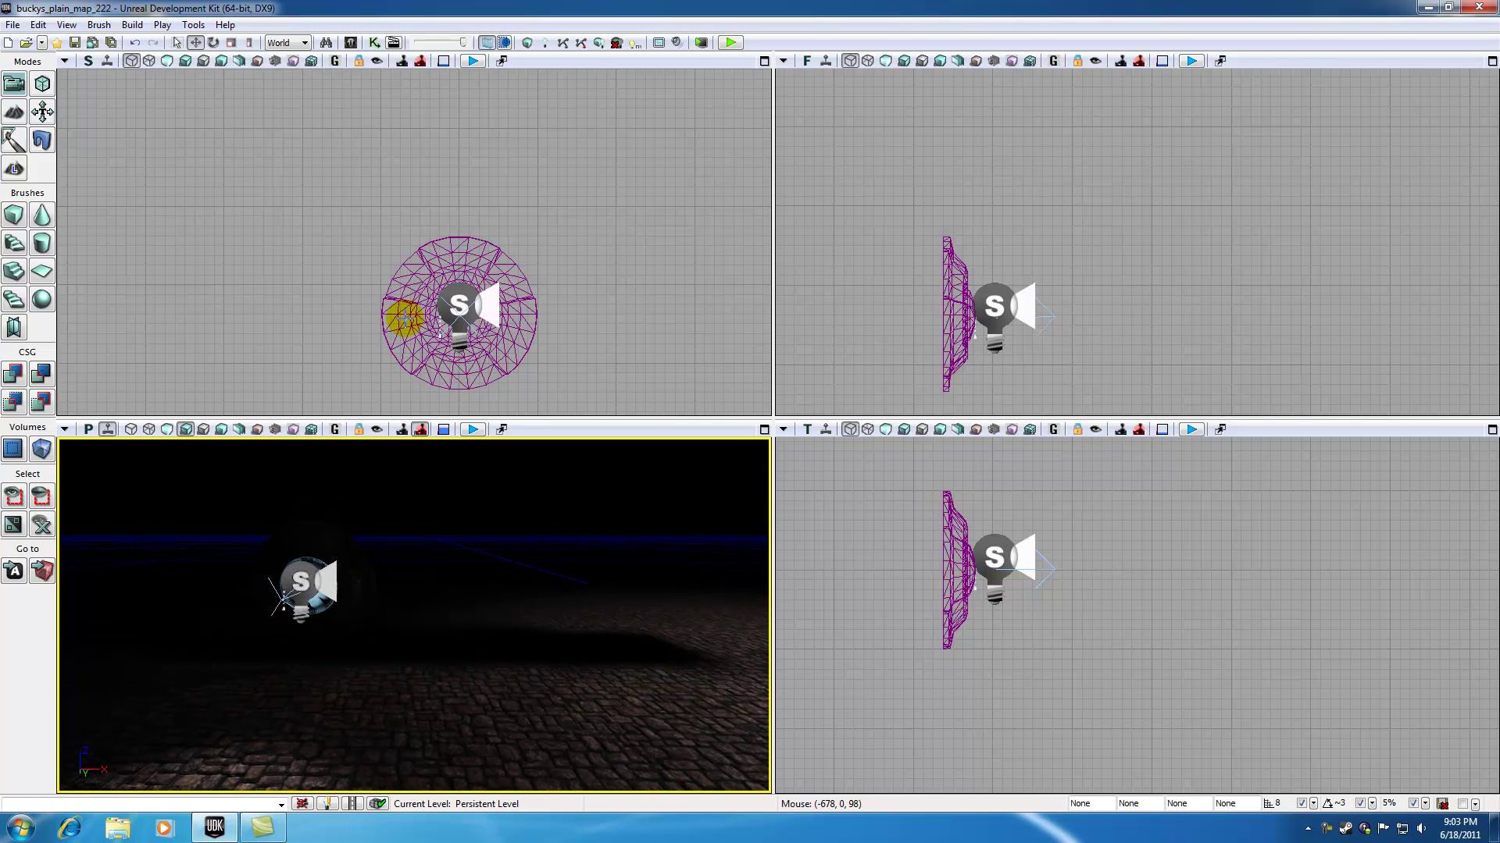
{"action": "left_click_drag", "start_coordinate": [579, 321], "coordinate": [546, 282]}
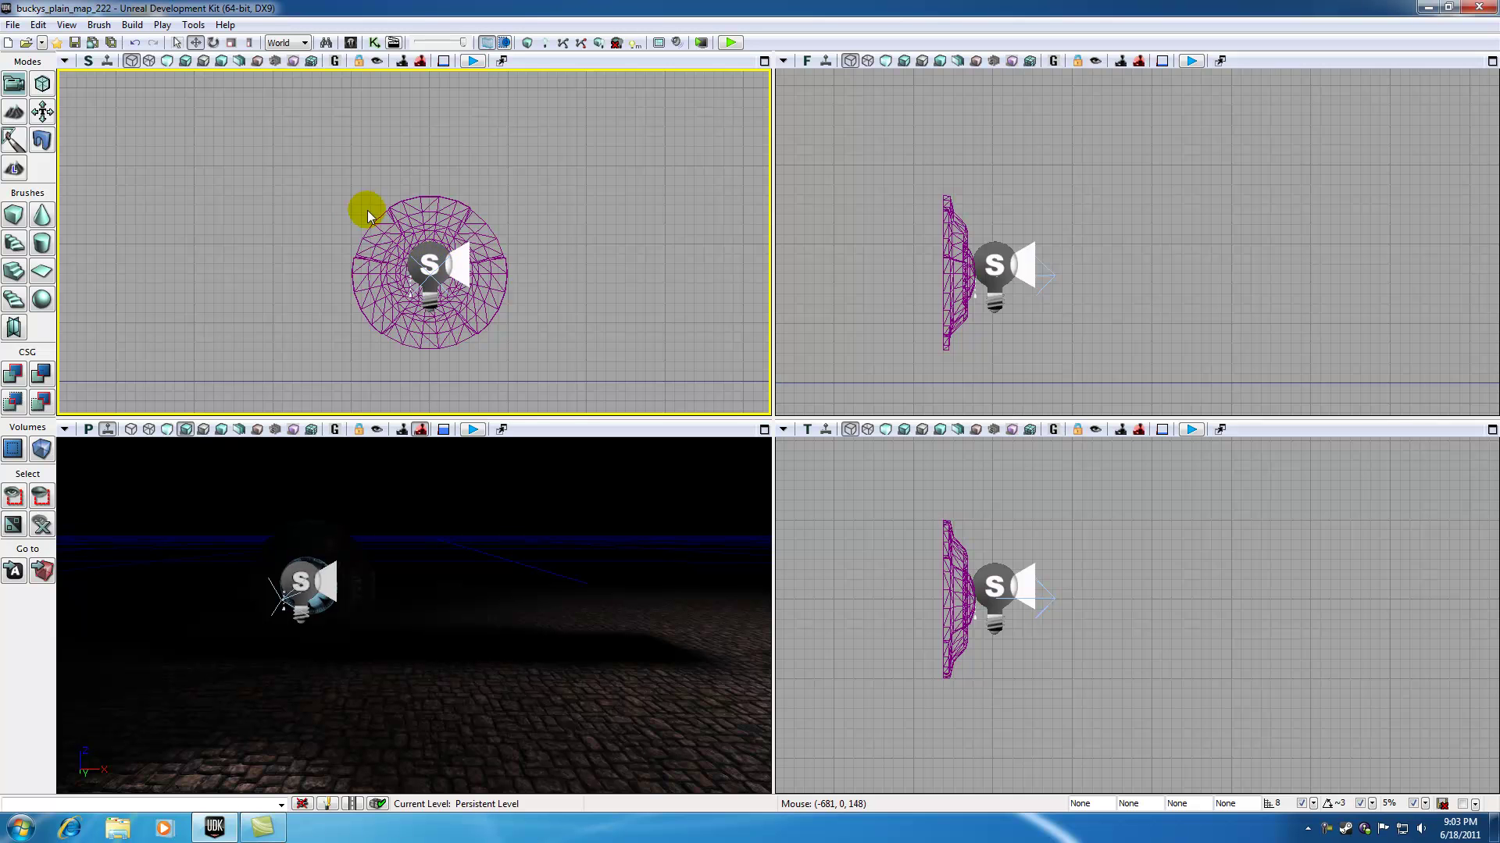
{"action": "left_click_drag", "start_coordinate": [347, 194], "coordinate": [586, 344], "text": "ctrl+alt"}
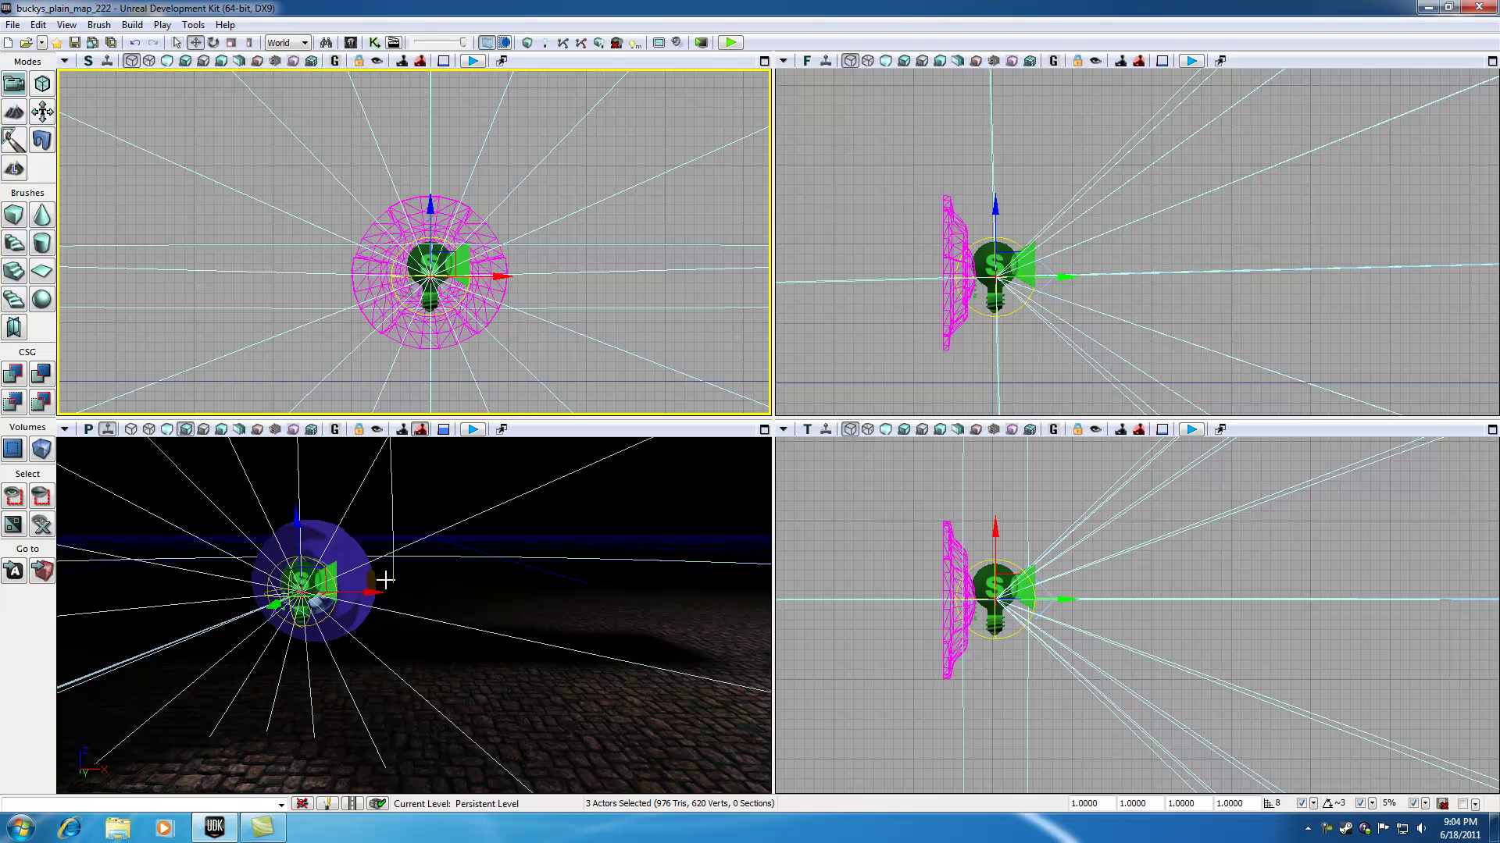
{"action": "left_click_drag", "start_coordinate": [375, 592], "coordinate": [686, 587], "text": "alt"}
{"action": "left_click", "coordinate": [421, 511]}
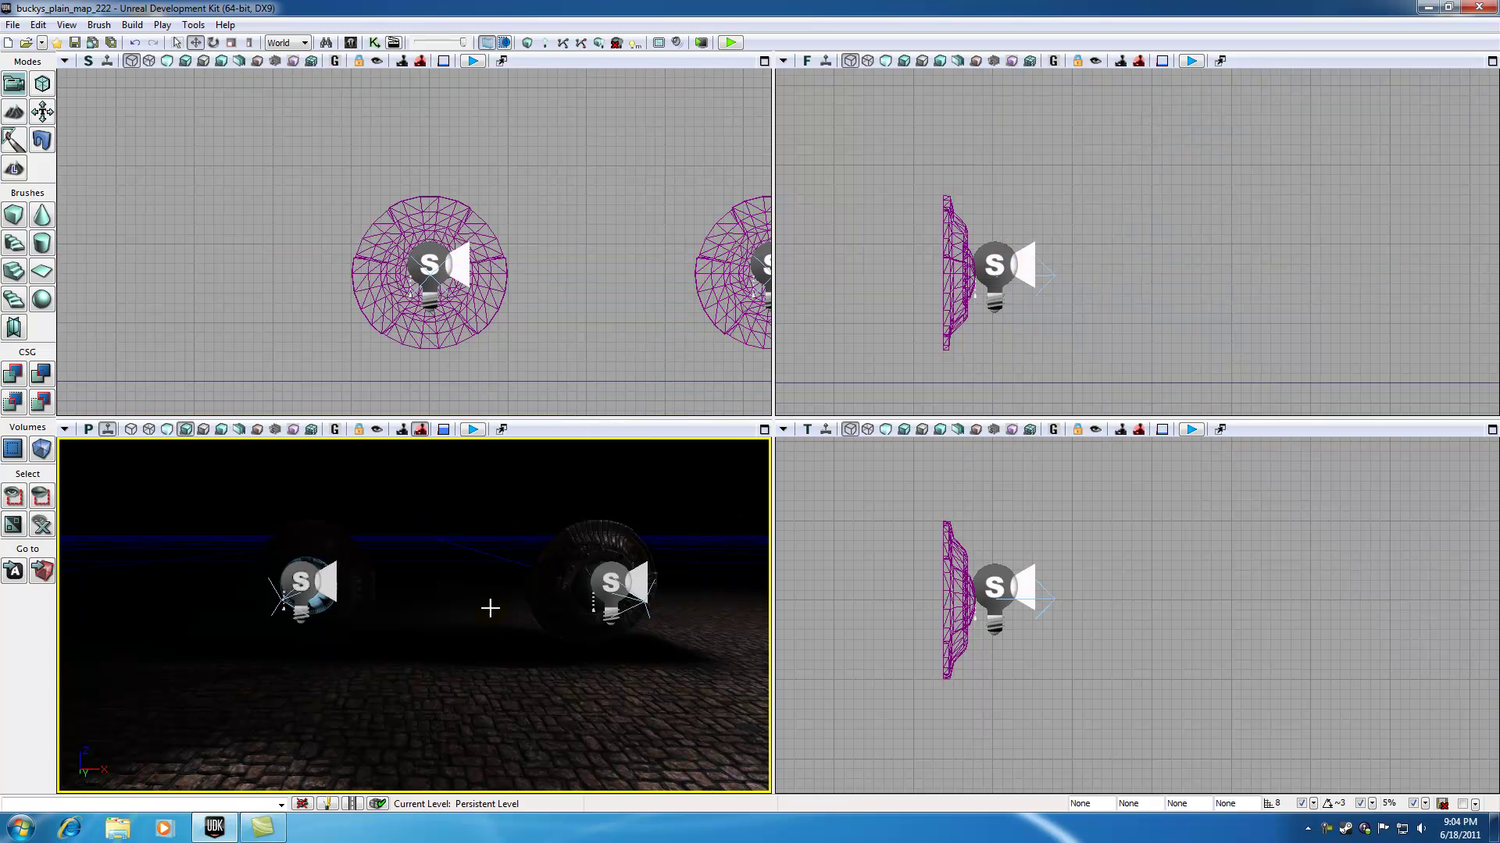
{"action": "left_click_drag", "start_coordinate": [488, 606], "coordinate": [153, 567]}
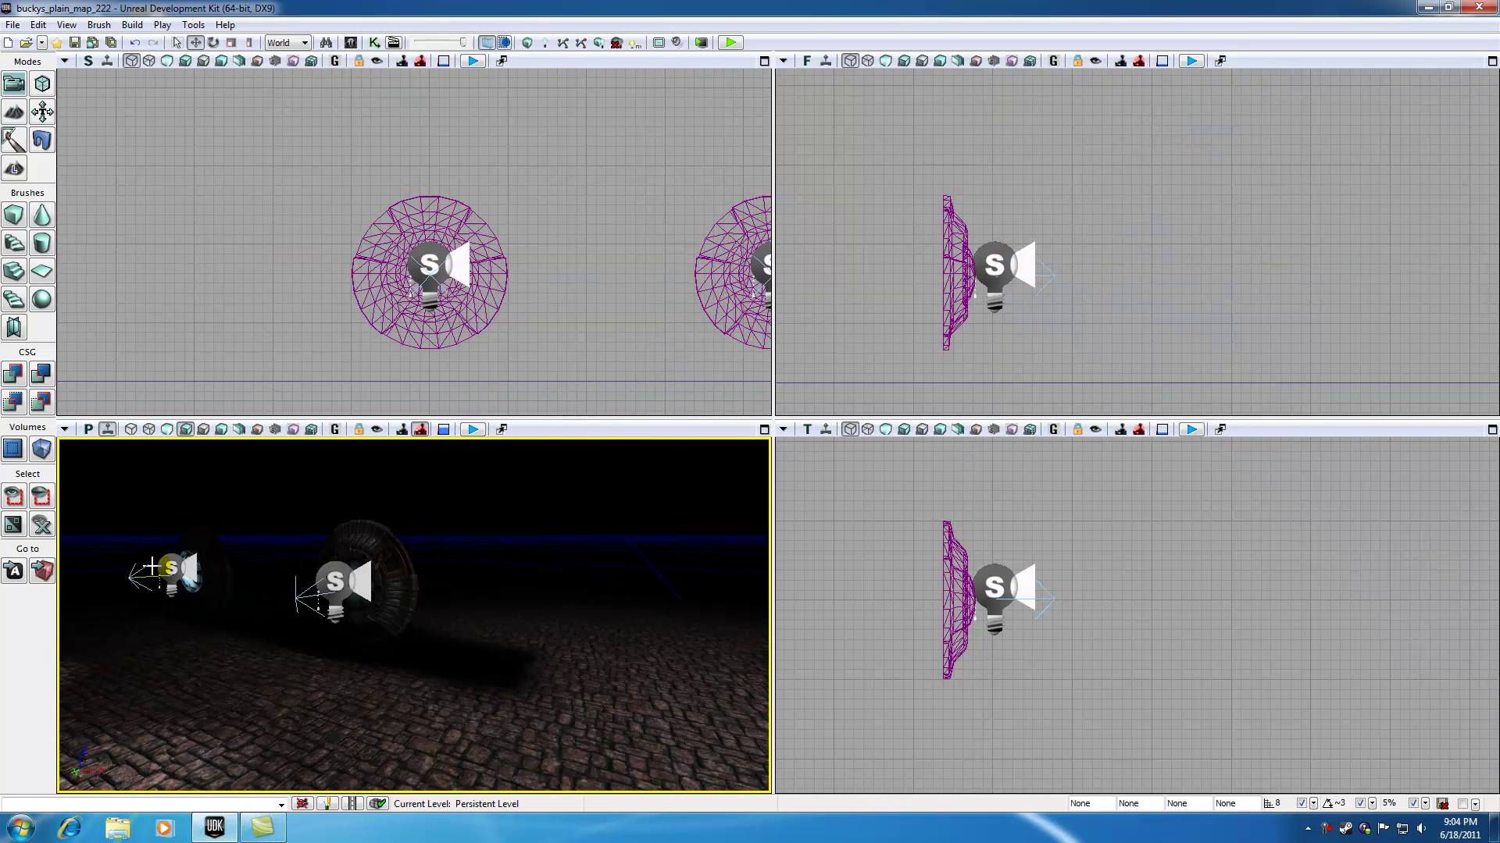
{"action": "left_click", "coordinate": [40, 527]}
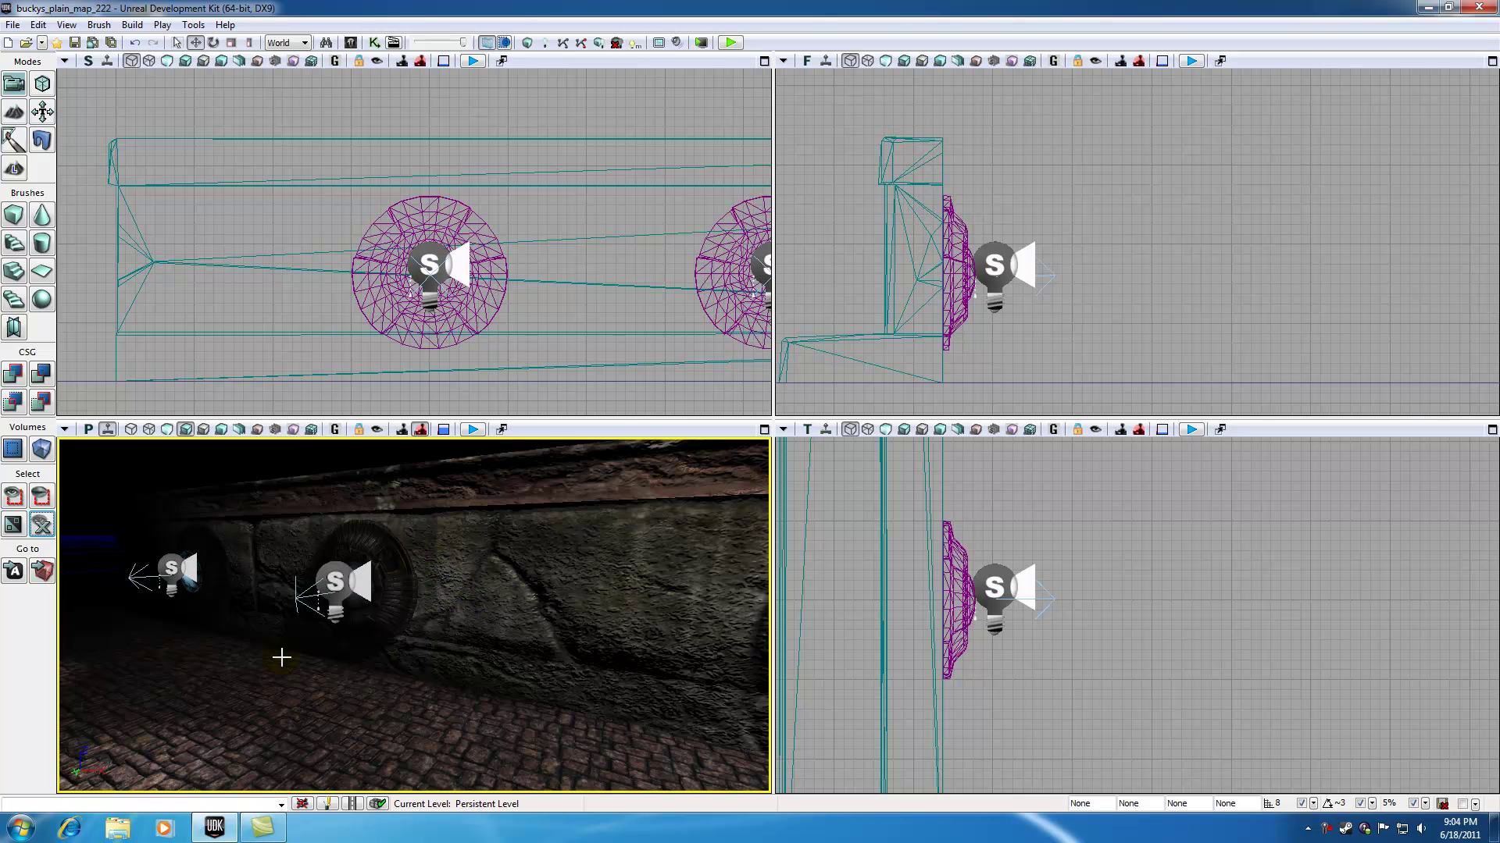
Step: Play-test the level from the floor, shoot at the duplicated light to check its response, and exit
{"action": "left_click_drag", "start_coordinate": [281, 658], "coordinate": [345, 709]}
{"action": "right_click", "coordinate": [344, 703]}
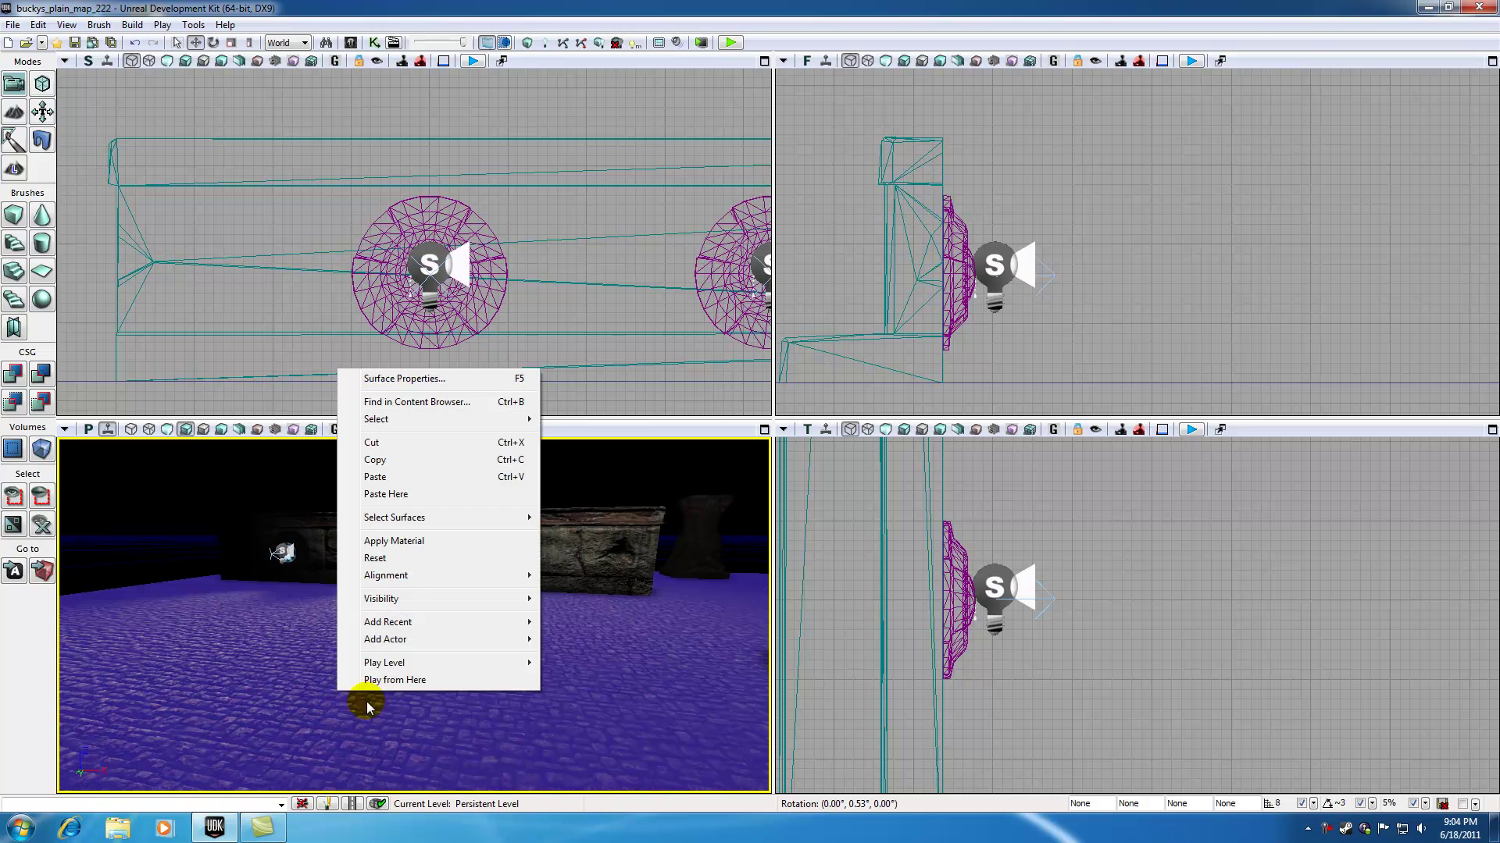
{"action": "left_click", "coordinate": [367, 667]}
{"action": "key", "text": "w"}
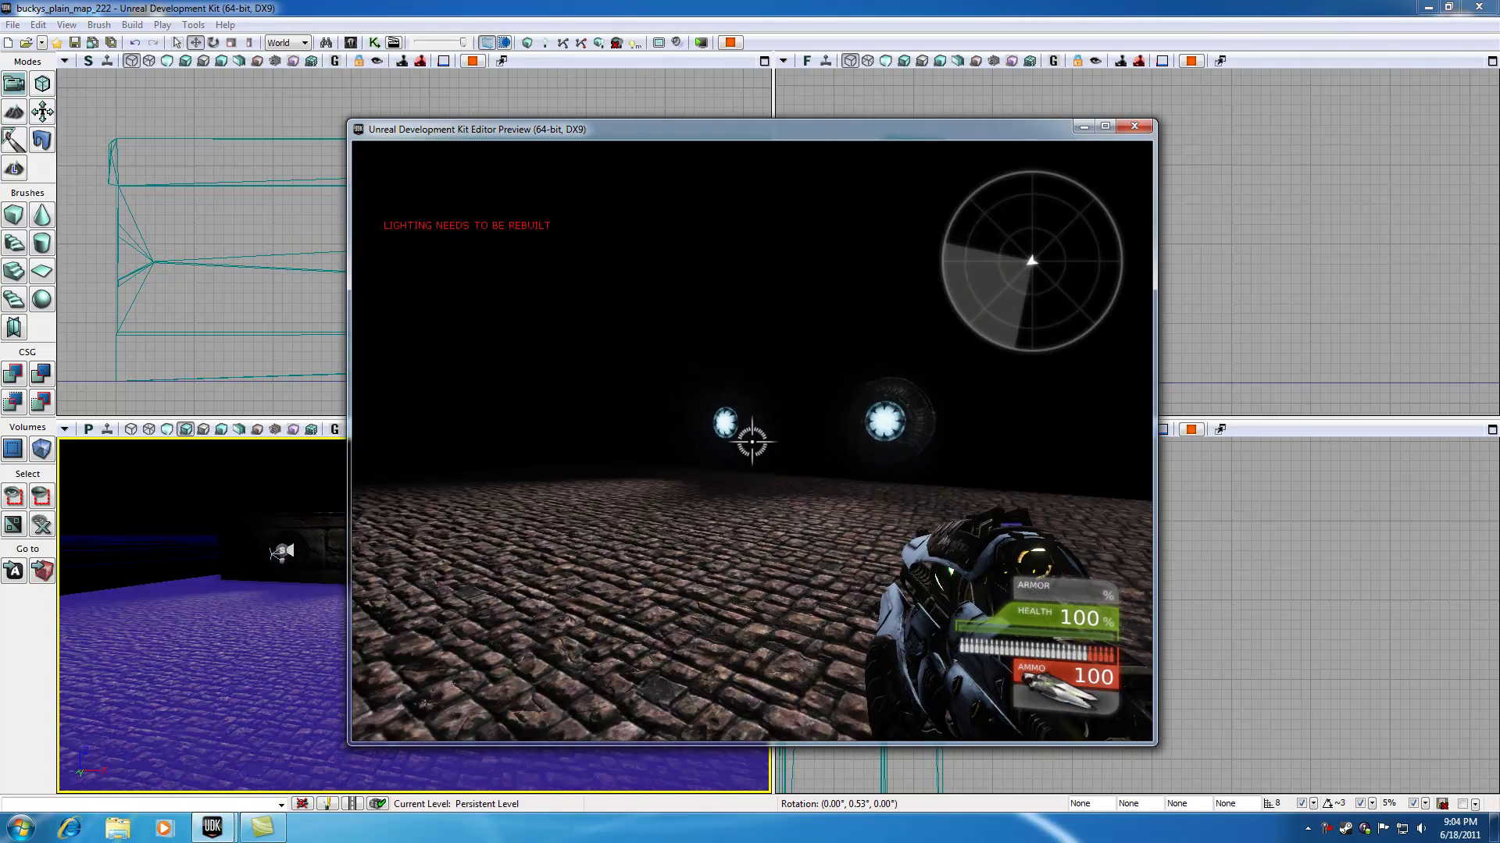
{"action": "key", "text": "s"}
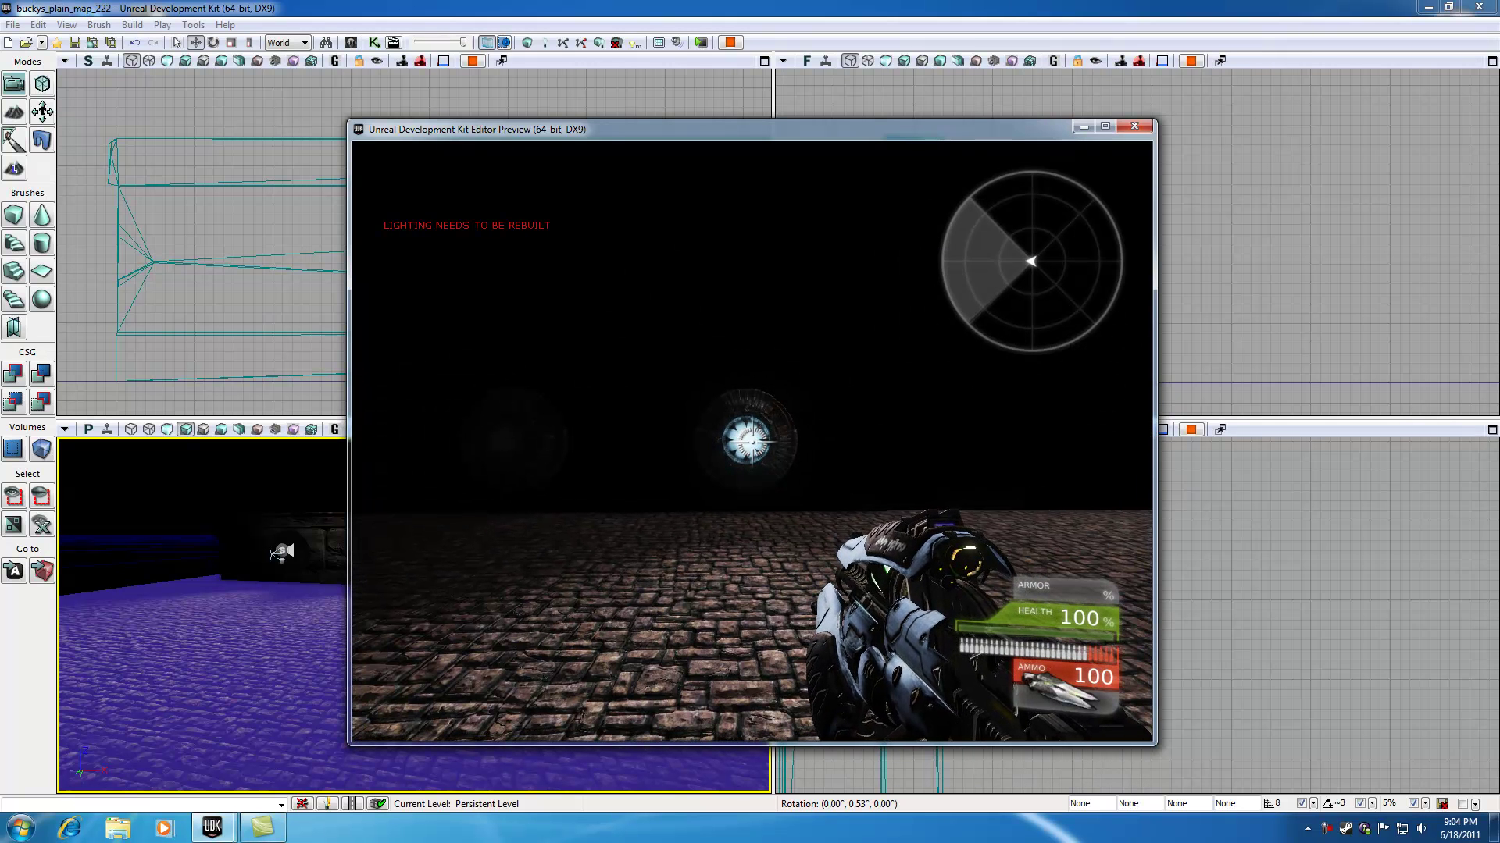
{"action": "left_click", "coordinate": [750, 441]}
{"action": "key", "text": "w"}
{"action": "right_click", "coordinate": [751, 442]}
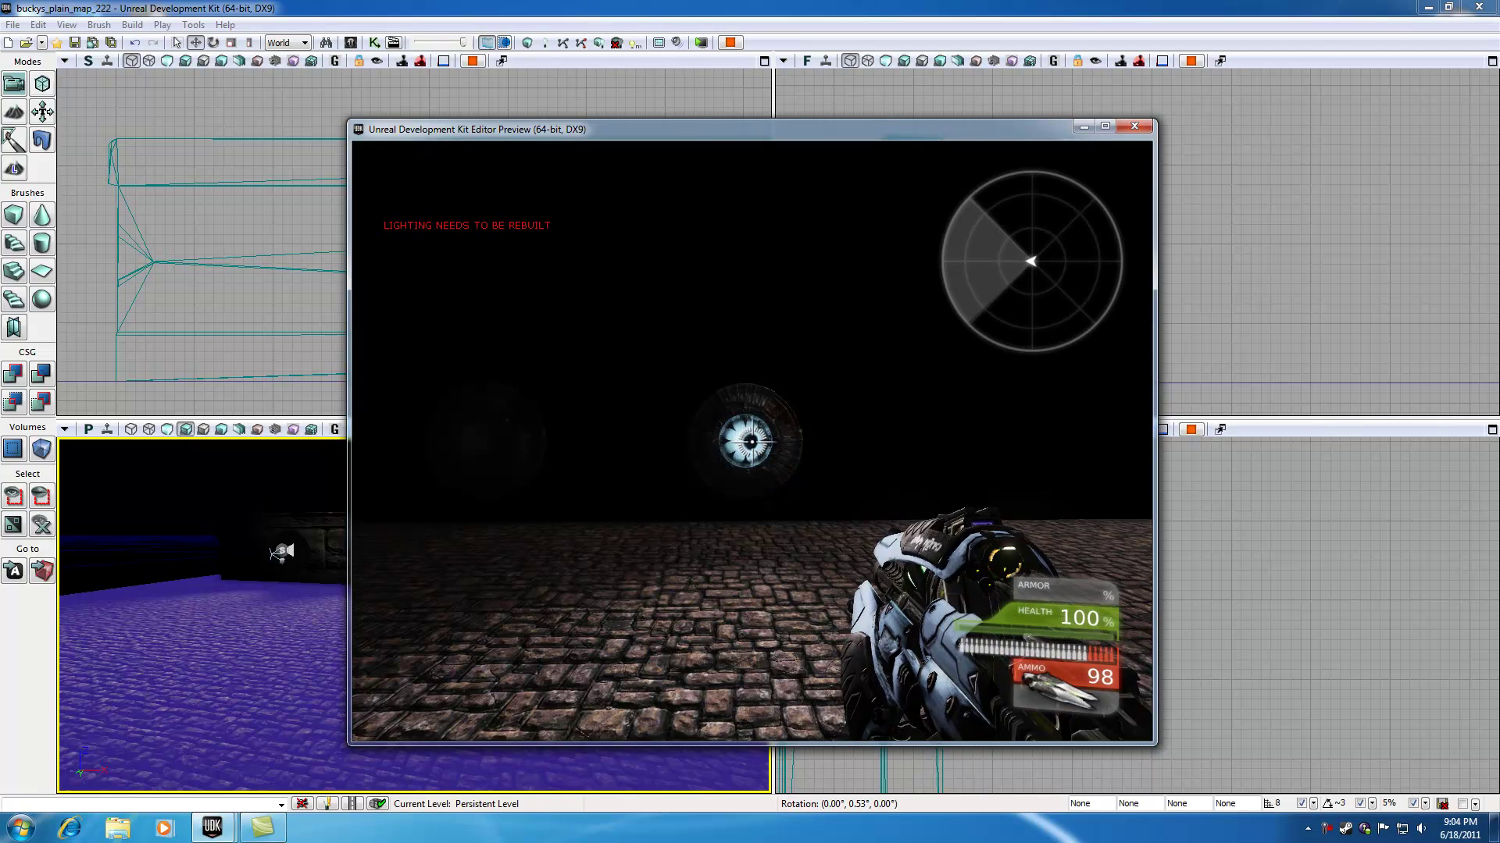
{"action": "right_click", "coordinate": [751, 442]}
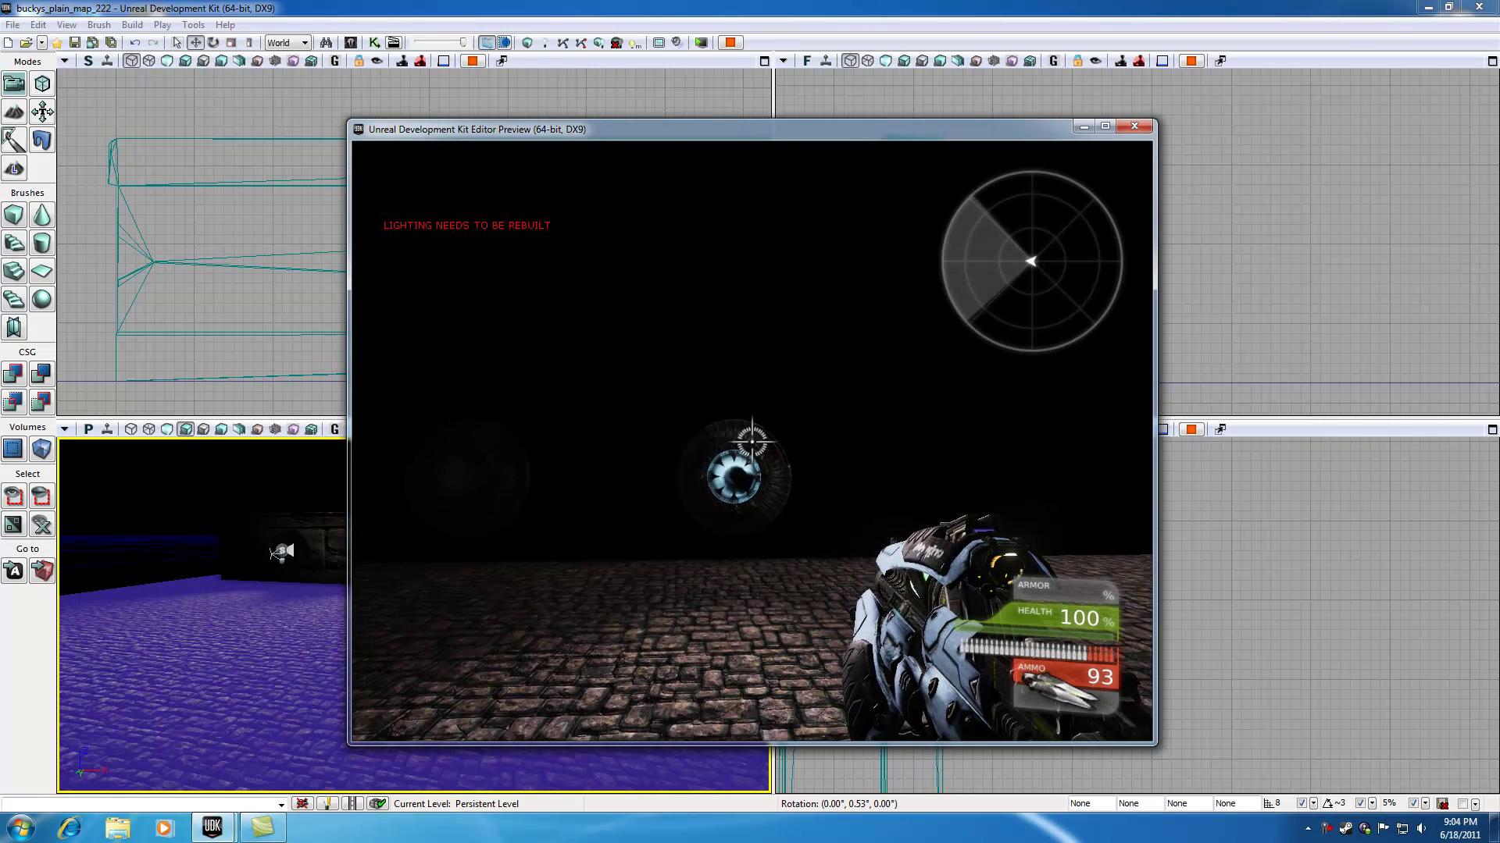
{"action": "key", "text": "Escape"}
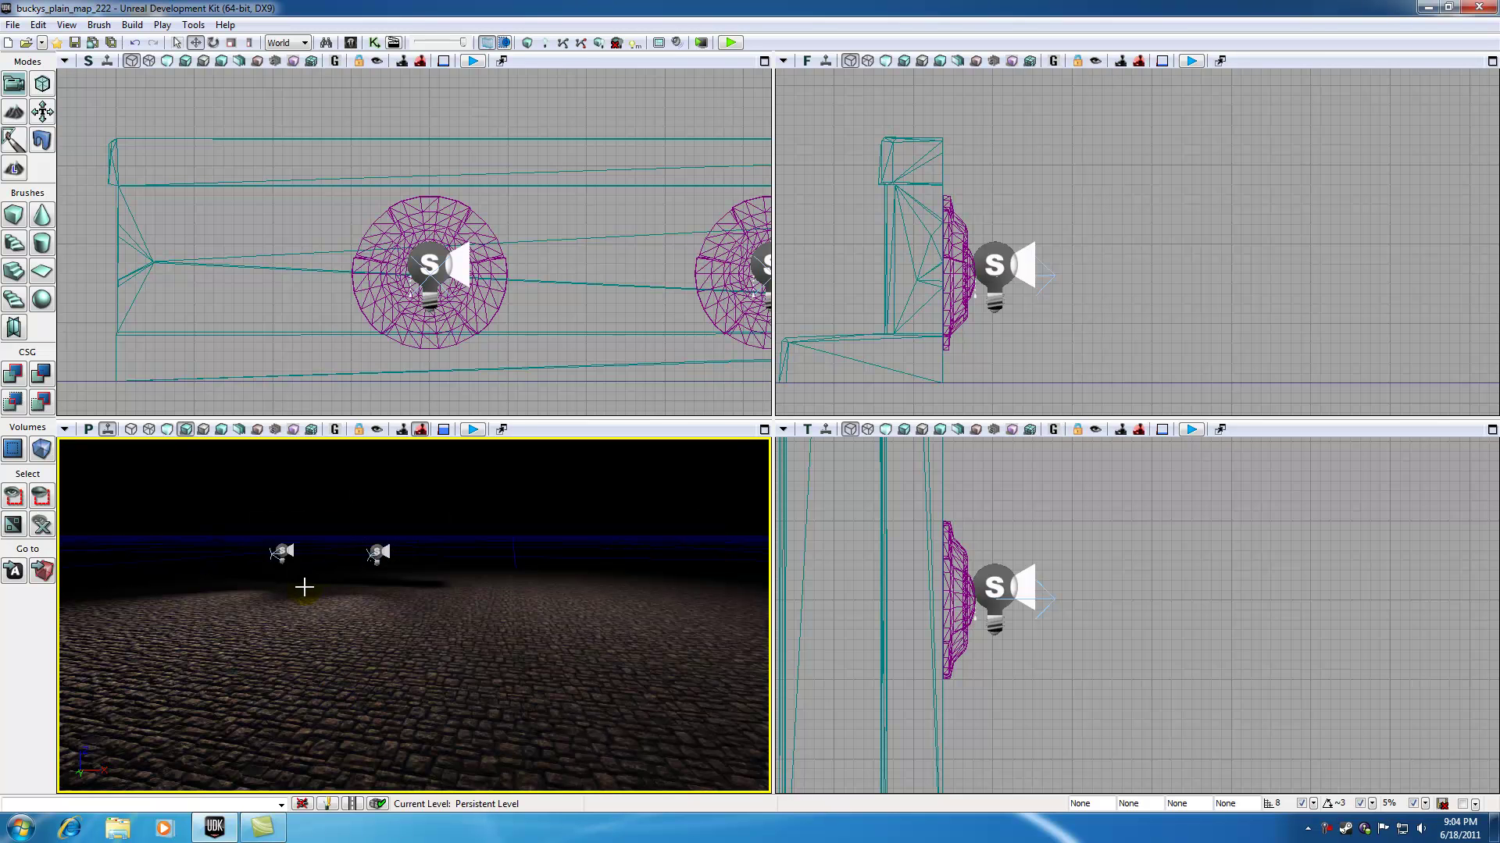
Step: Open Kismet and examine the Take Damage event wired to the Toggle and Toggle Hidden actions
{"action": "left_click_drag", "start_coordinate": [303, 637], "coordinate": [276, 618]}
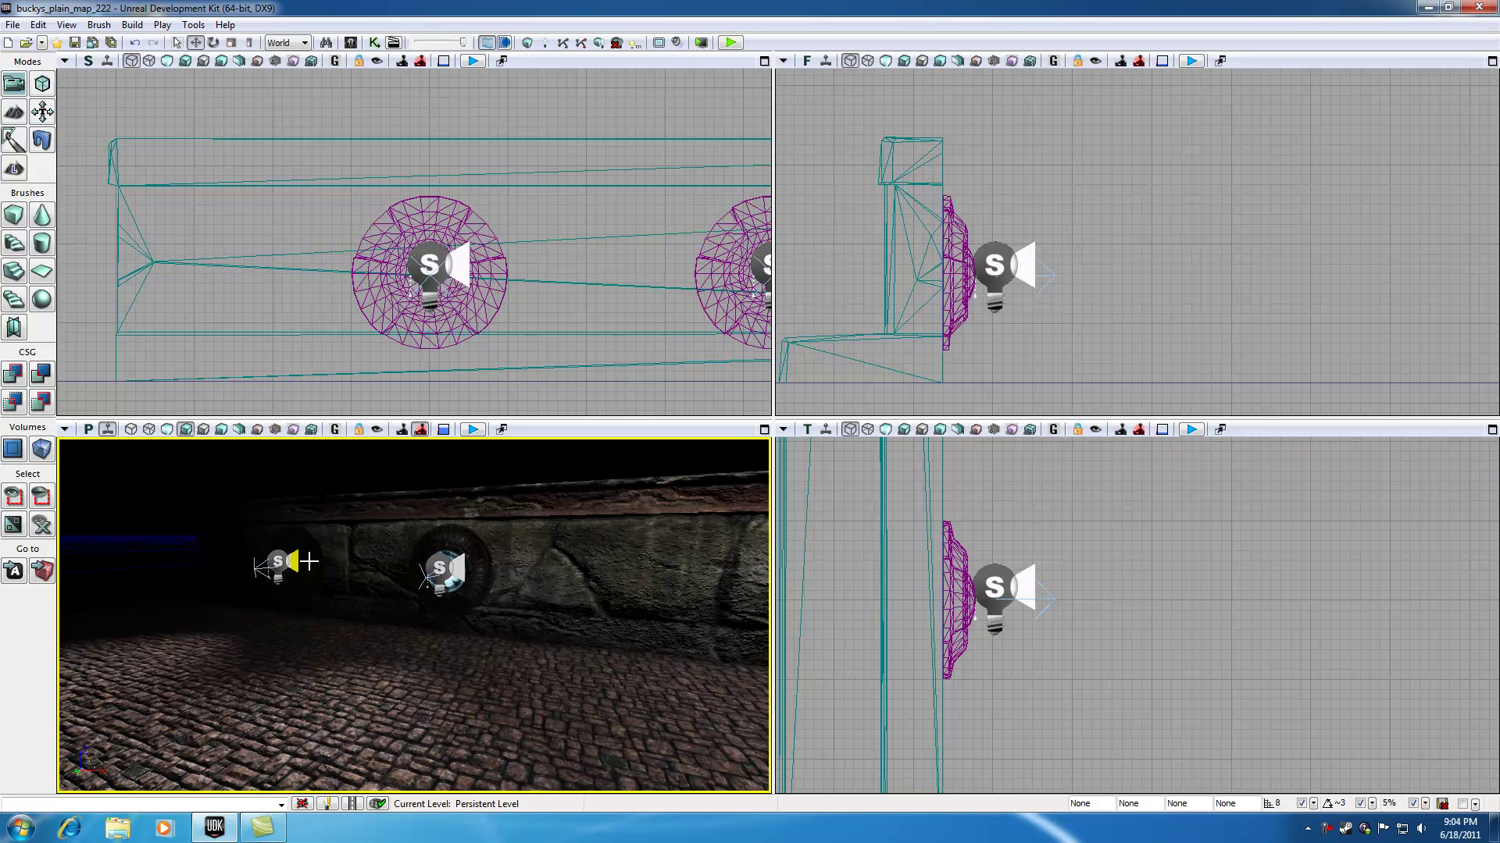
{"action": "left_click", "coordinate": [374, 42]}
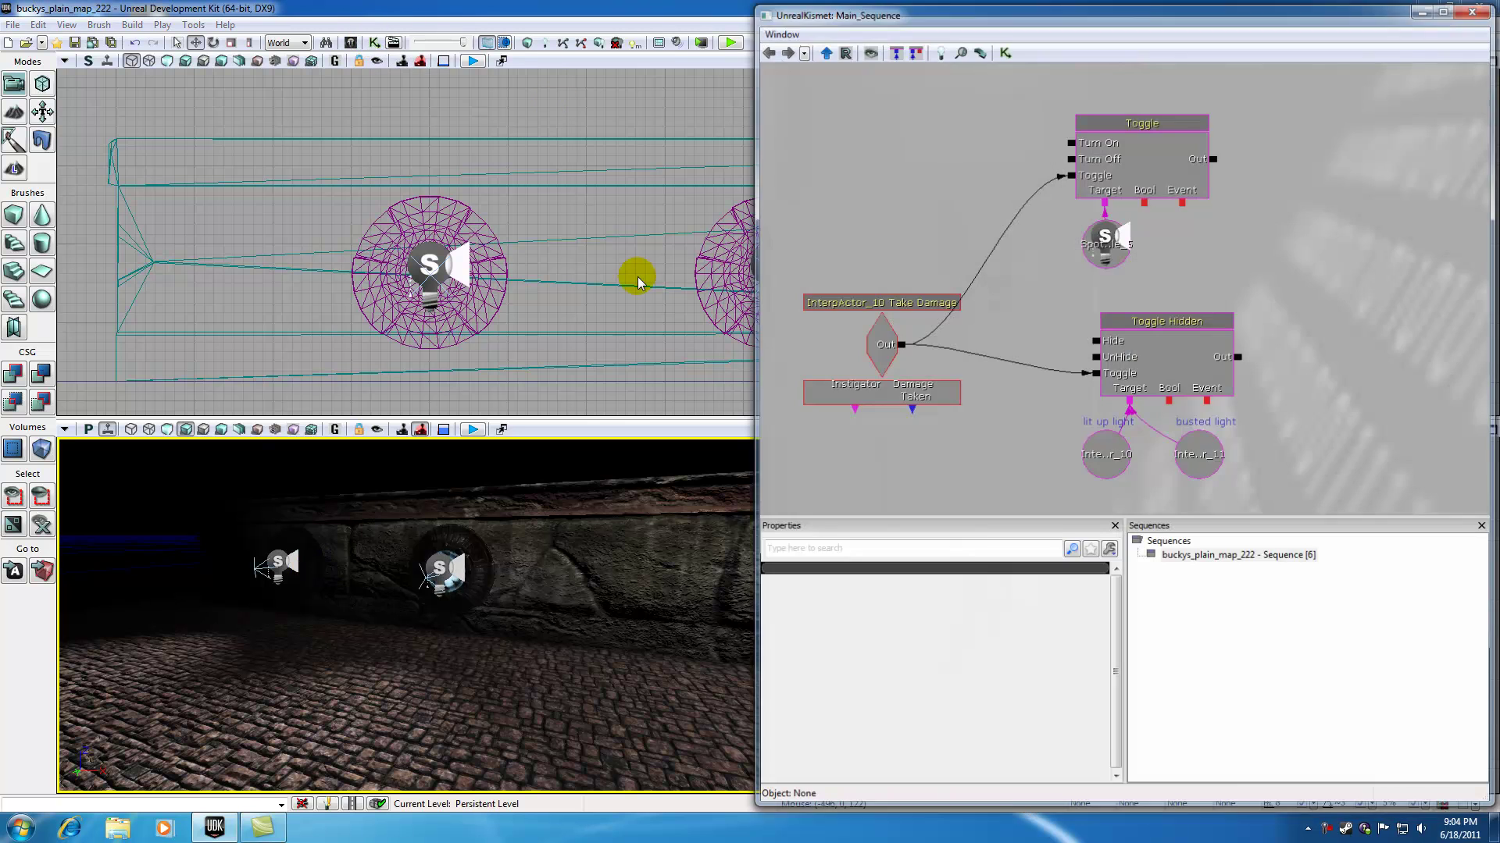
{"action": "scroll", "coordinate": [1295, 361], "scroll_direction": "down", "scroll_amount": 4}
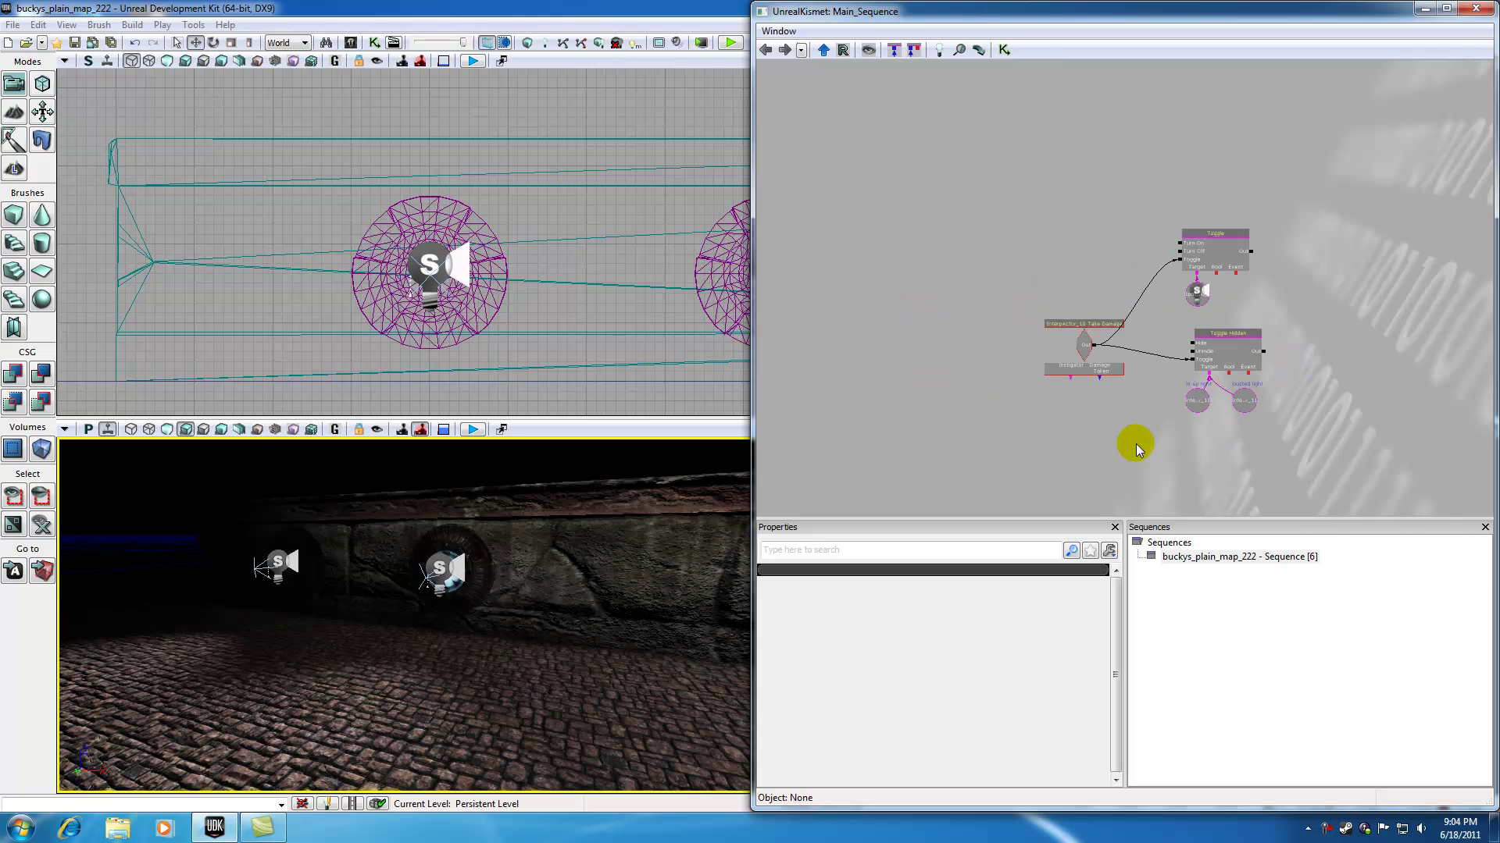
{"action": "left_click_drag", "start_coordinate": [1138, 442], "coordinate": [916, 435]}
{"action": "left_click", "coordinate": [914, 312]}
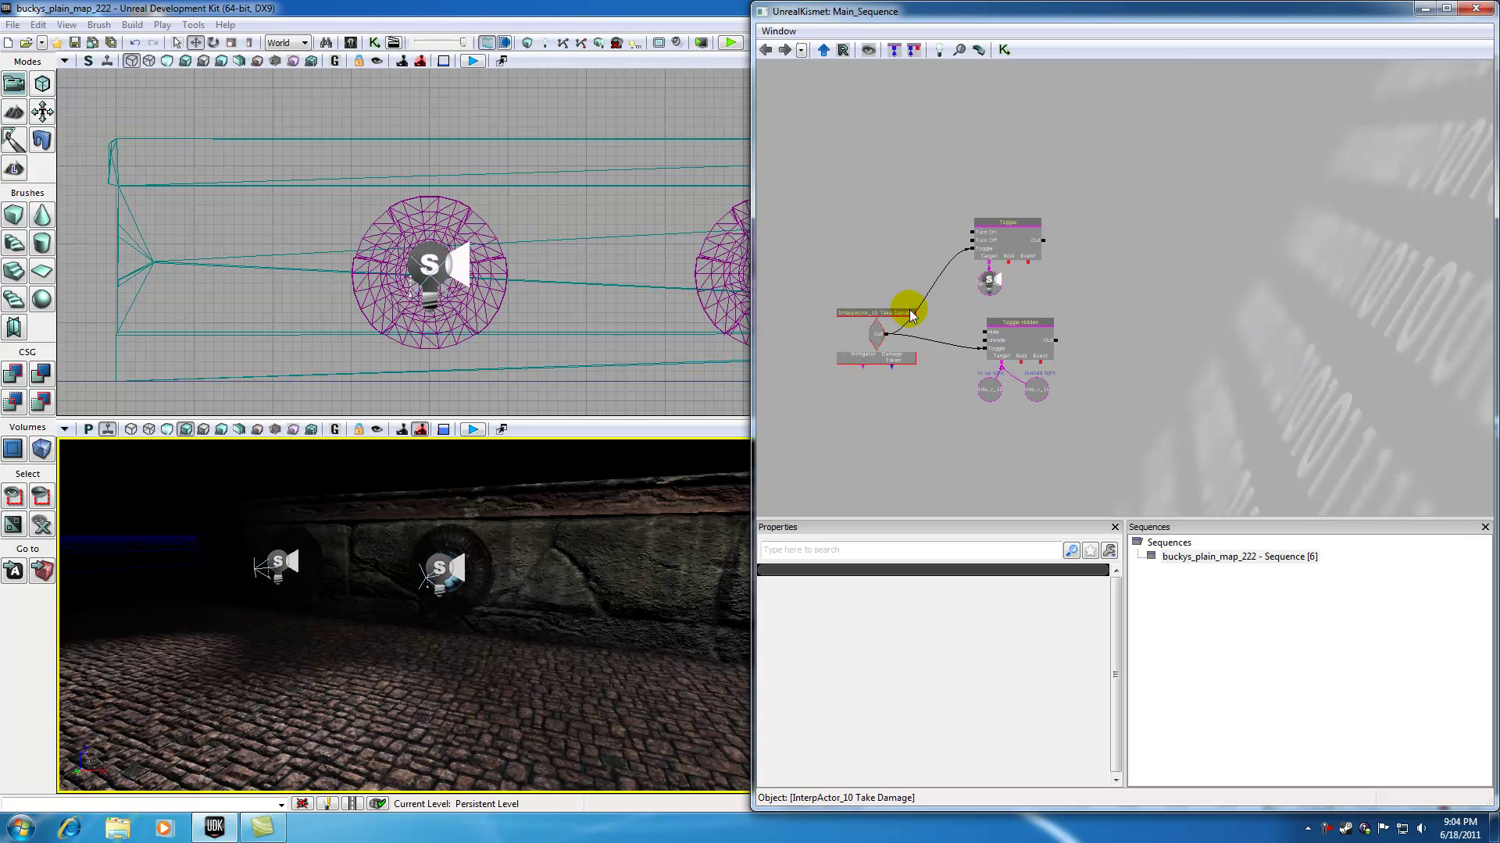
{"action": "scroll", "coordinate": [912, 372], "scroll_direction": "up", "scroll_amount": 3}
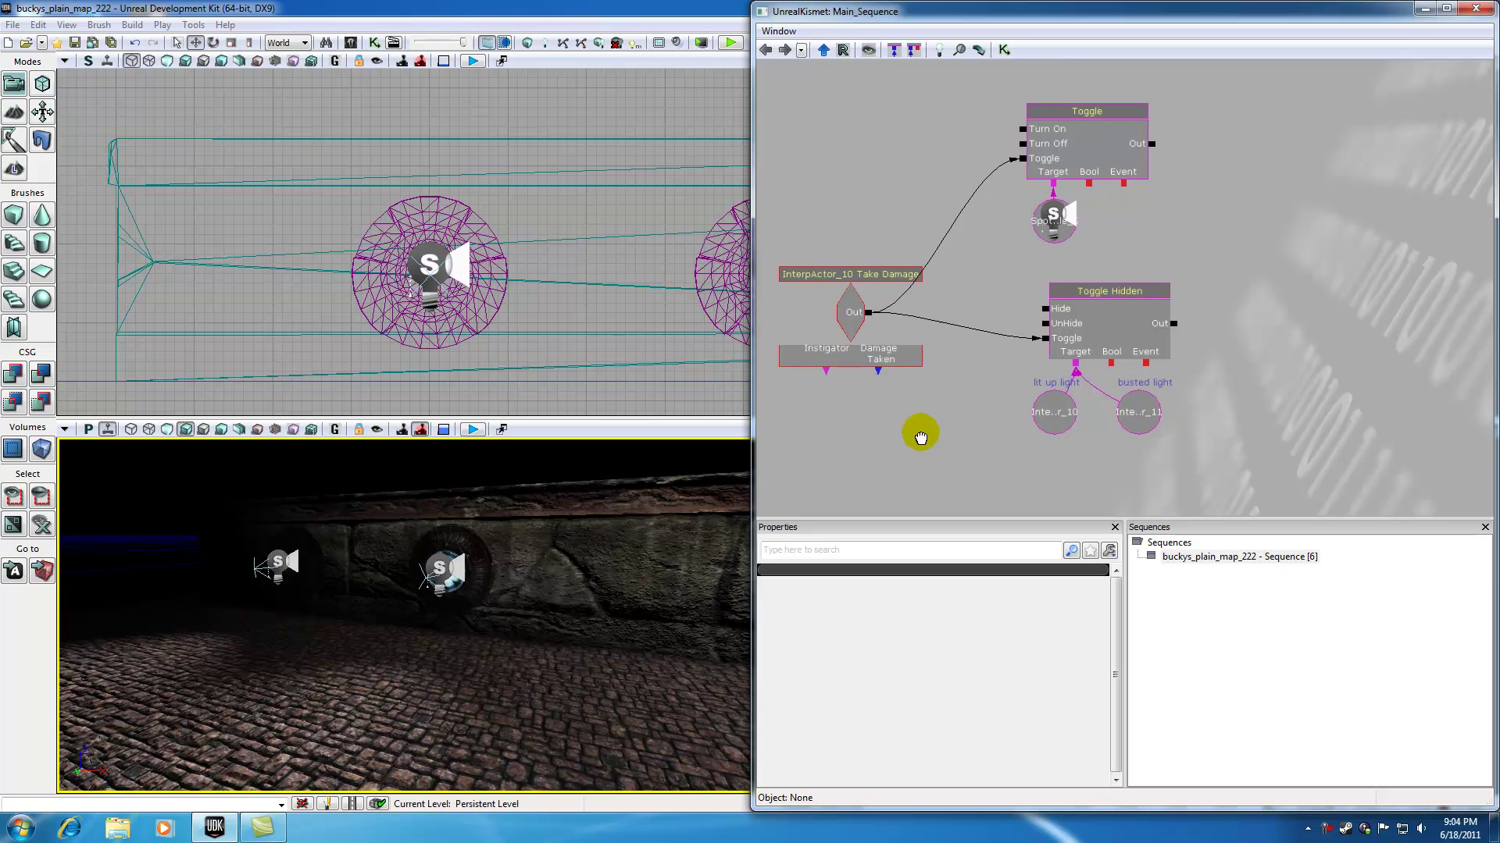
{"action": "left_click_drag", "start_coordinate": [914, 428], "coordinate": [940, 445]}
{"action": "scroll", "coordinate": [1328, 383], "scroll_direction": "down", "scroll_amount": 3}
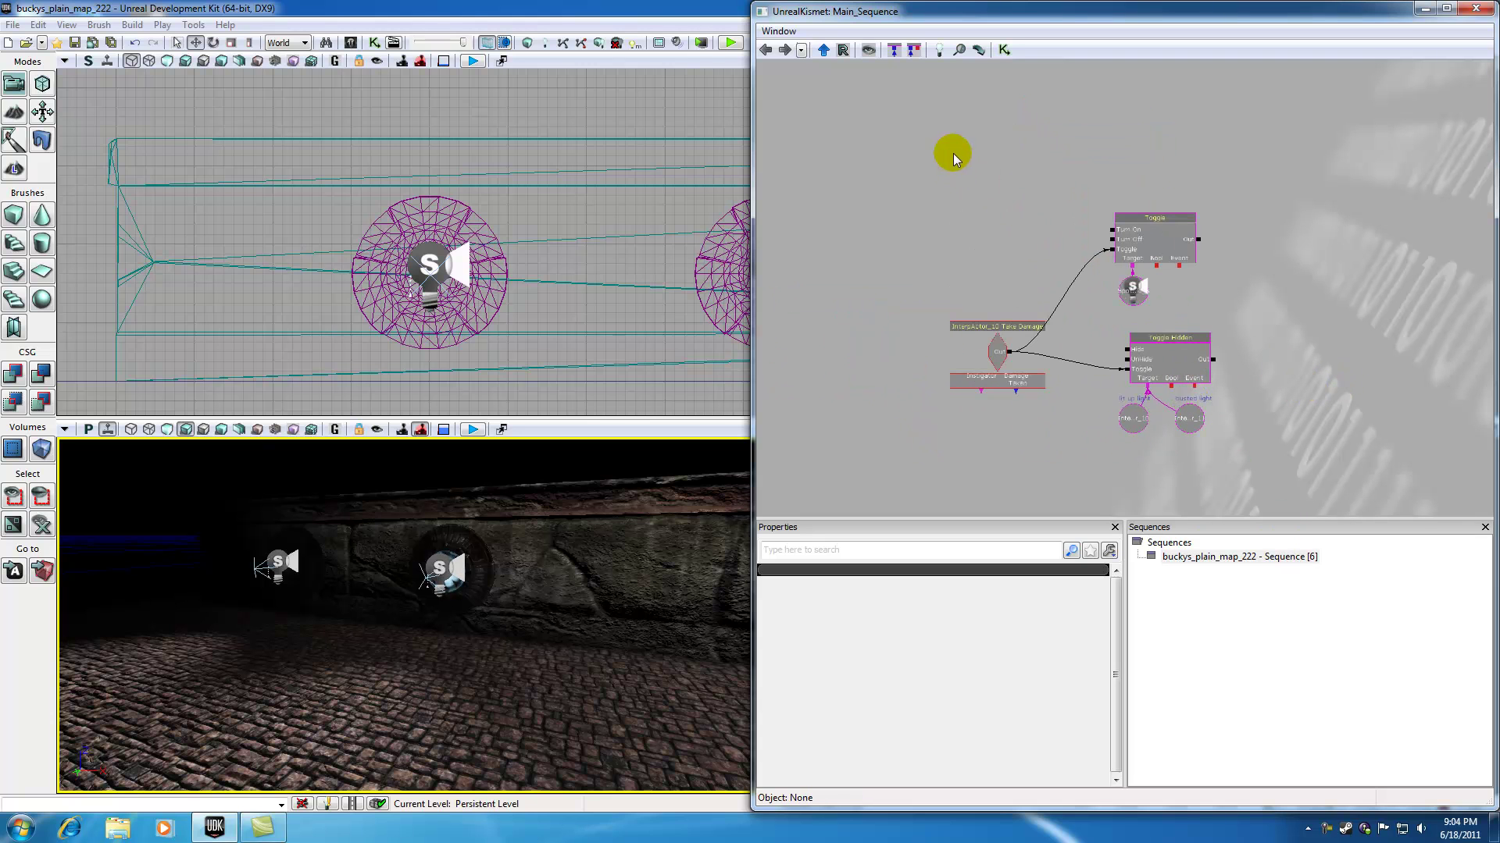
Step: Copy the whole Take Damage, Toggle and Toggle Hidden network with its object variables and paste it beside the original
{"action": "left_click_drag", "start_coordinate": [953, 152], "coordinate": [1258, 447], "text": "ctrl+alt"}
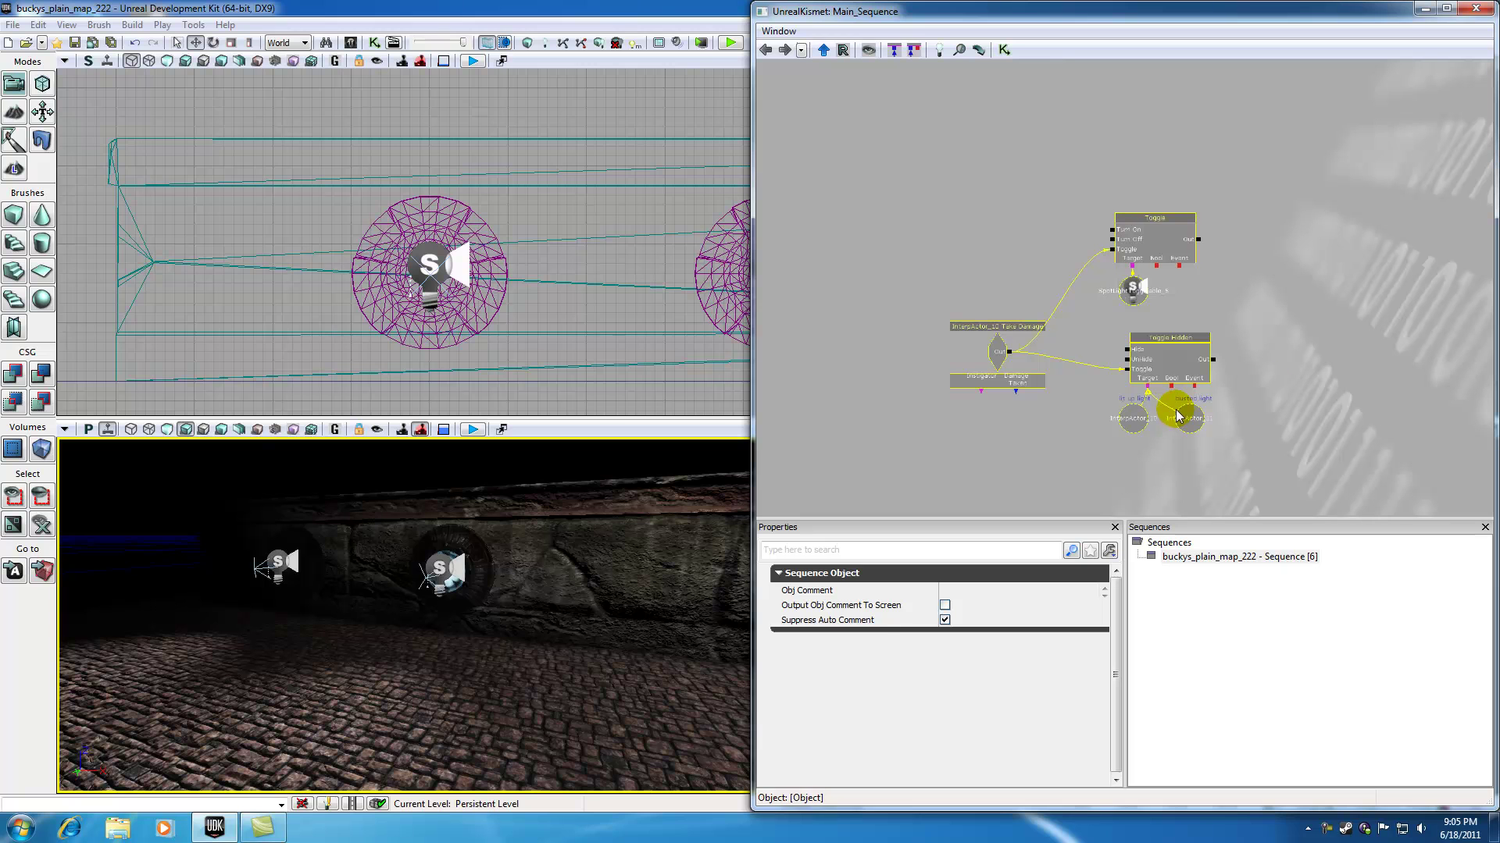
{"action": "key", "text": "ctrl+c"}
{"action": "key", "text": "ctrl+v"}
{"action": "left_click_drag", "start_coordinate": [1322, 284], "coordinate": [1215, 189]}
{"action": "left_click", "coordinate": [1068, 270]}
{"action": "left_click_drag", "start_coordinate": [1050, 426], "coordinate": [1176, 414]}
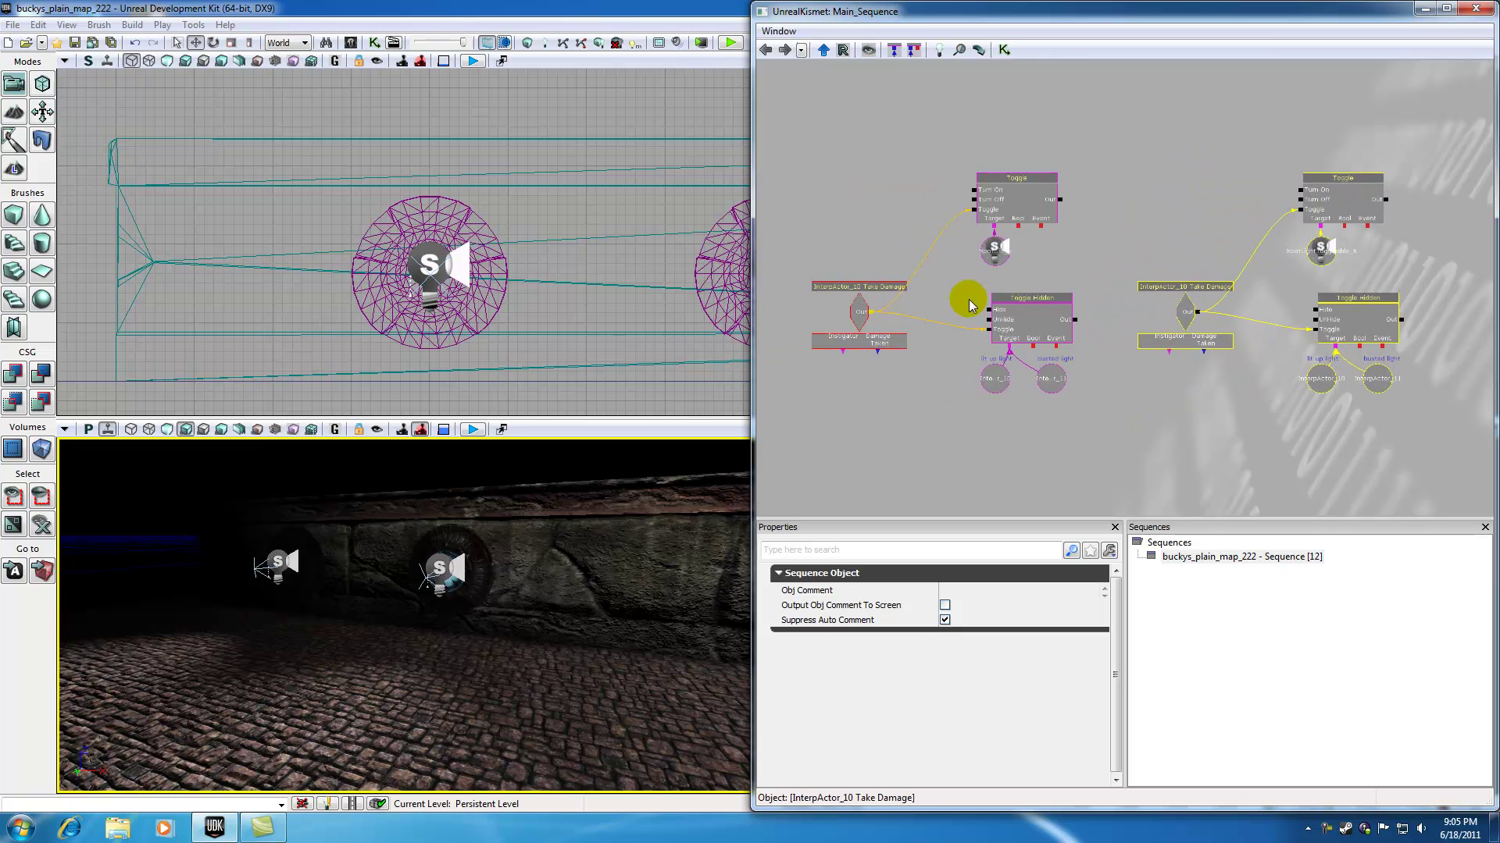
{"action": "left_click_drag", "start_coordinate": [1249, 462], "coordinate": [1031, 455]}
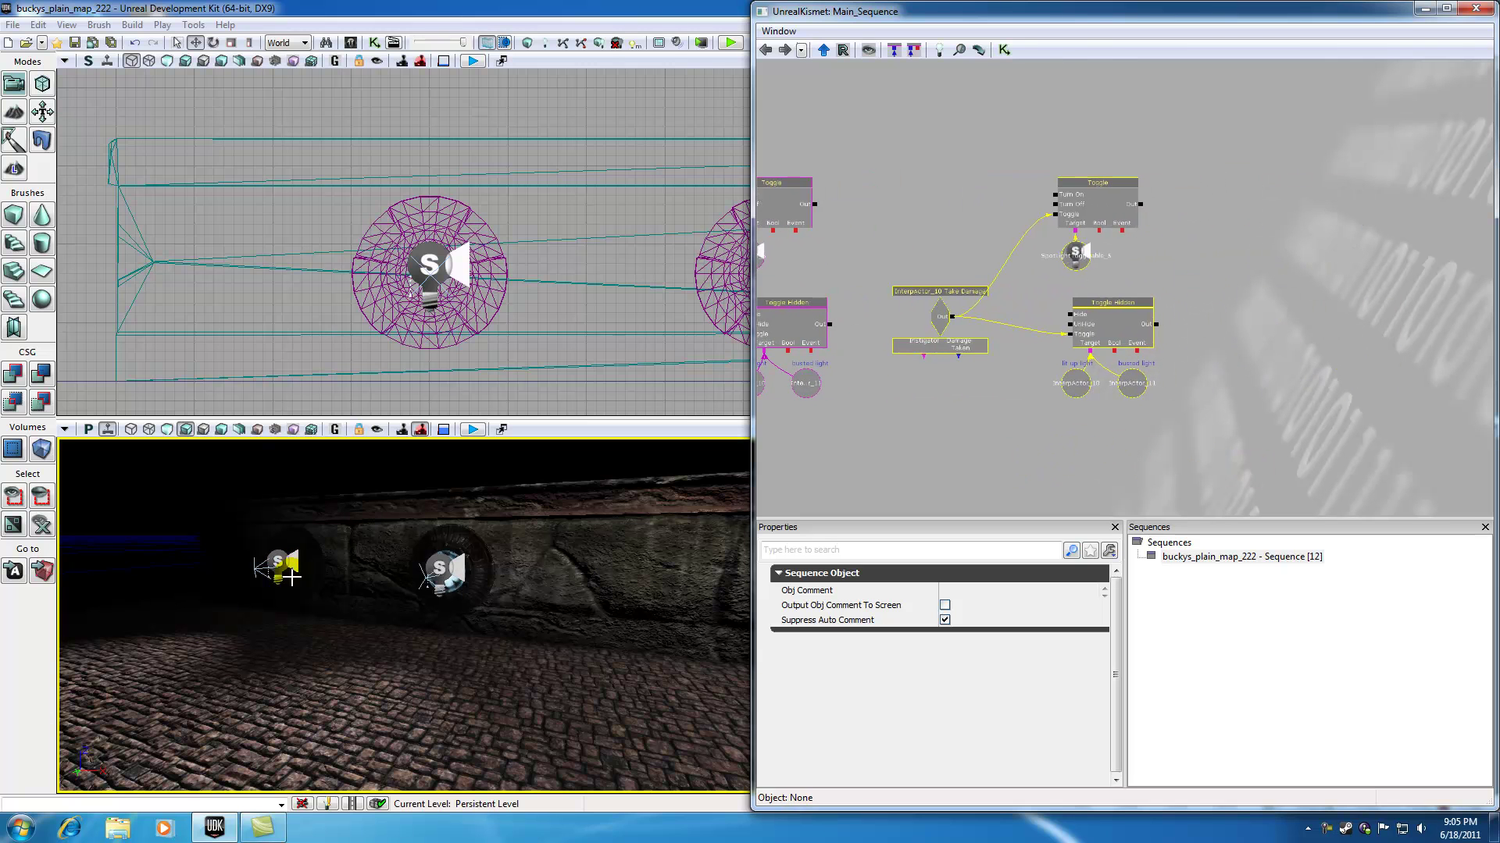
{"action": "scroll", "coordinate": [953, 416], "scroll_direction": "up", "scroll_amount": 2}
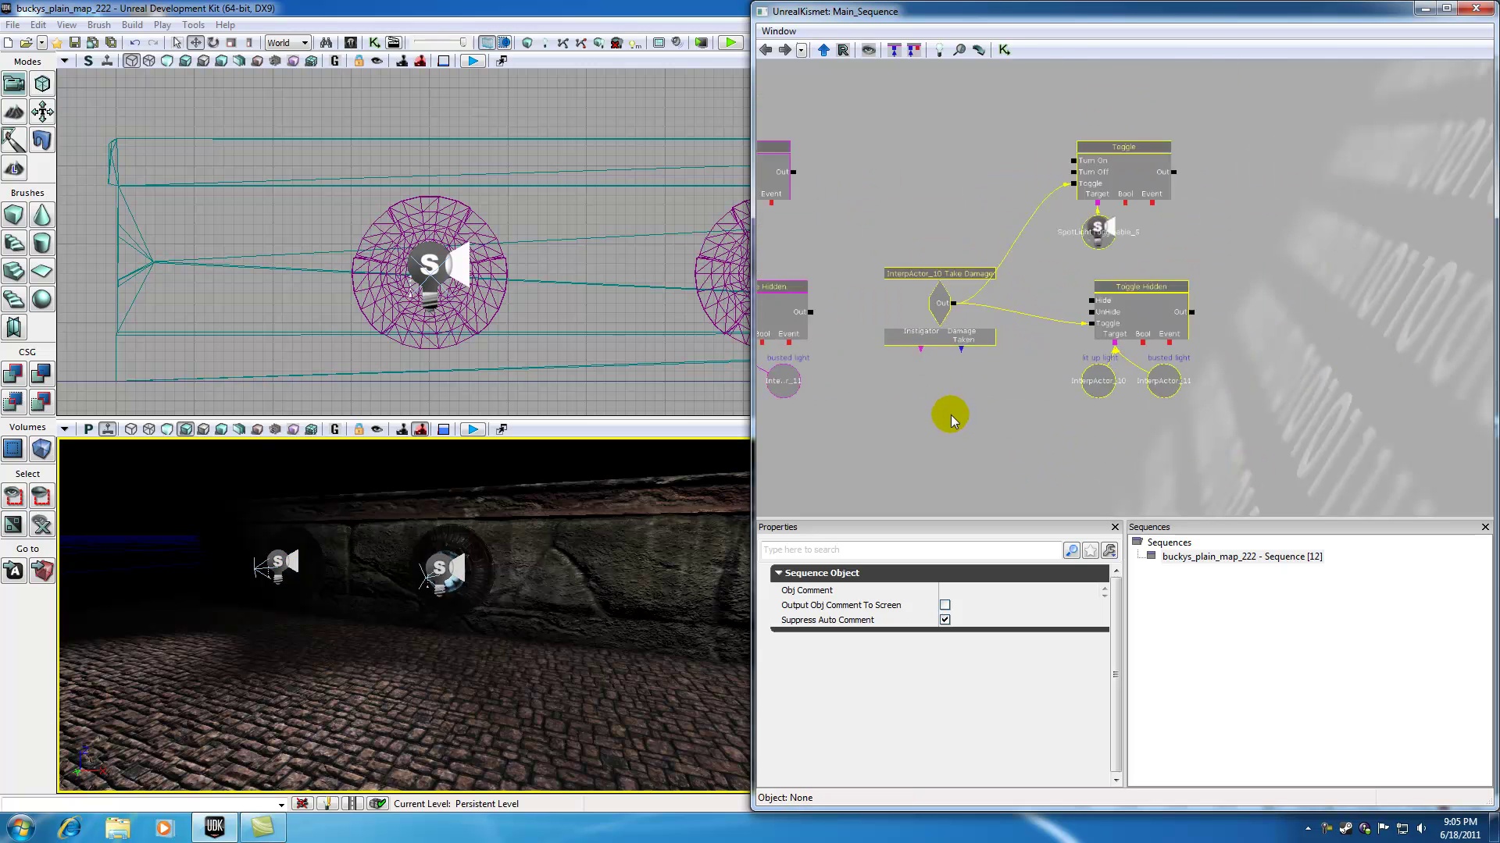
Step: Compare the original and pasted Kismet networks, examining both Take Damage events and the lit up light variables of the Toggle Hidden actions
{"action": "scroll", "coordinate": [950, 415], "scroll_direction": "down", "scroll_amount": 2}
{"action": "left_click_drag", "start_coordinate": [922, 434], "coordinate": [1081, 417]}
{"action": "scroll", "coordinate": [1081, 418], "scroll_direction": "up", "scroll_amount": 4}
{"action": "left_click_drag", "start_coordinate": [938, 410], "coordinate": [1112, 394]}
{"action": "left_click", "coordinate": [893, 231]}
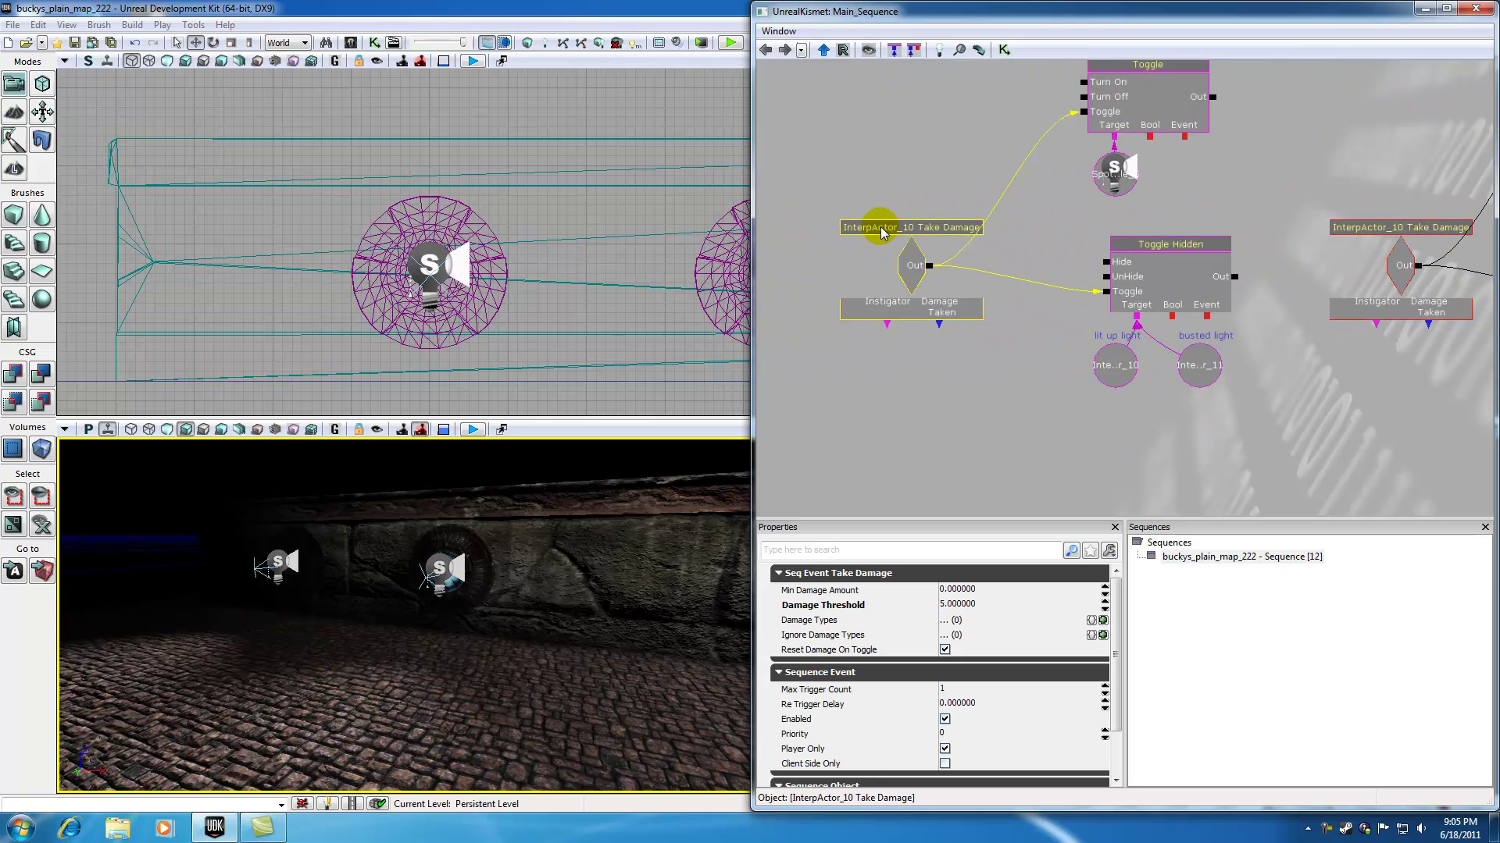
{"action": "left_click_drag", "start_coordinate": [1004, 409], "coordinate": [880, 408]}
{"action": "left_click", "coordinate": [1248, 225]}
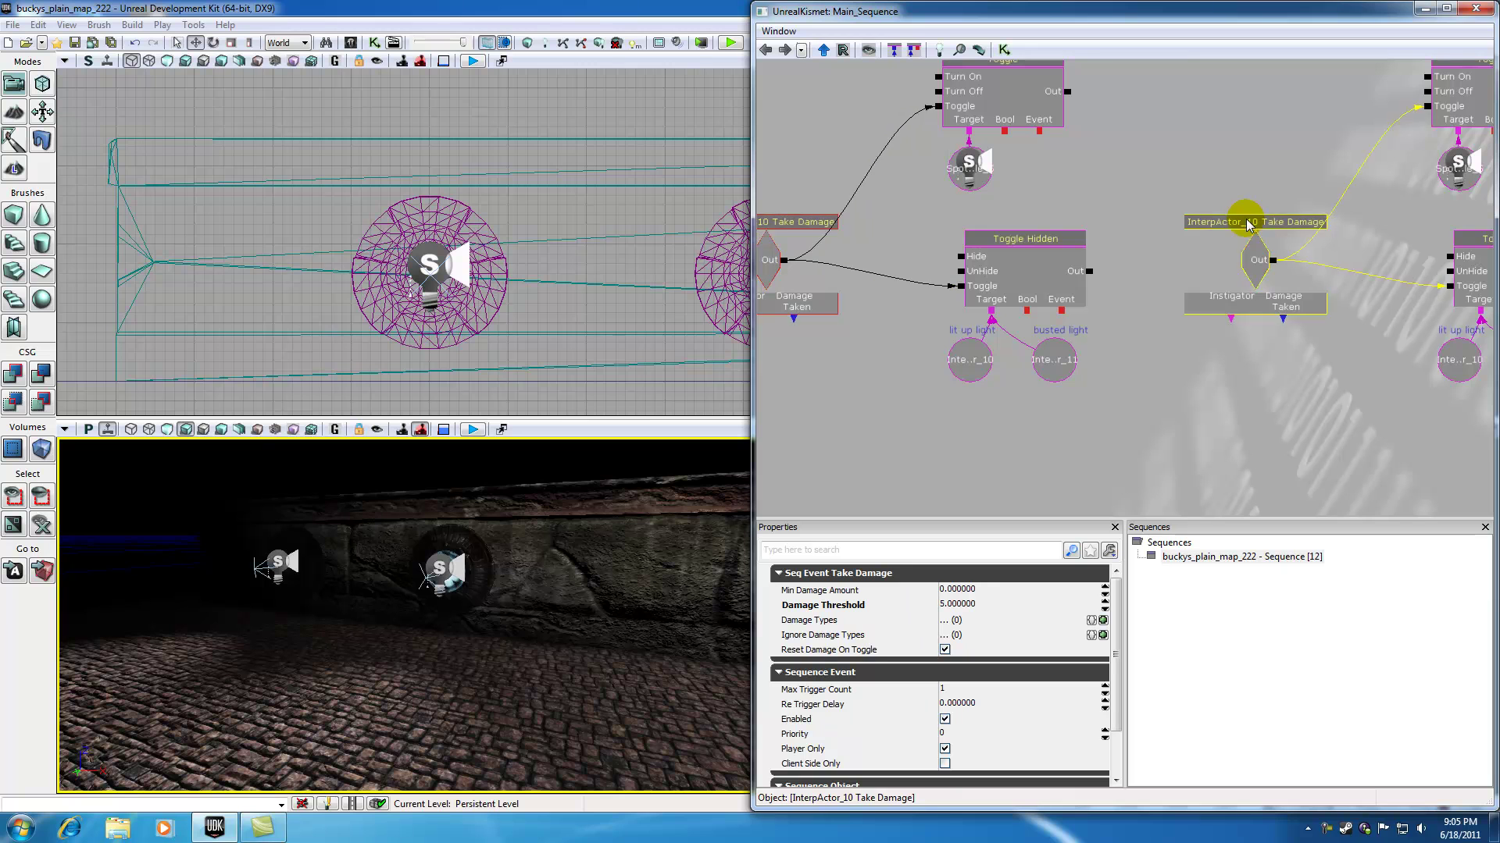
{"action": "left_click_drag", "start_coordinate": [1211, 368], "coordinate": [1124, 343]}
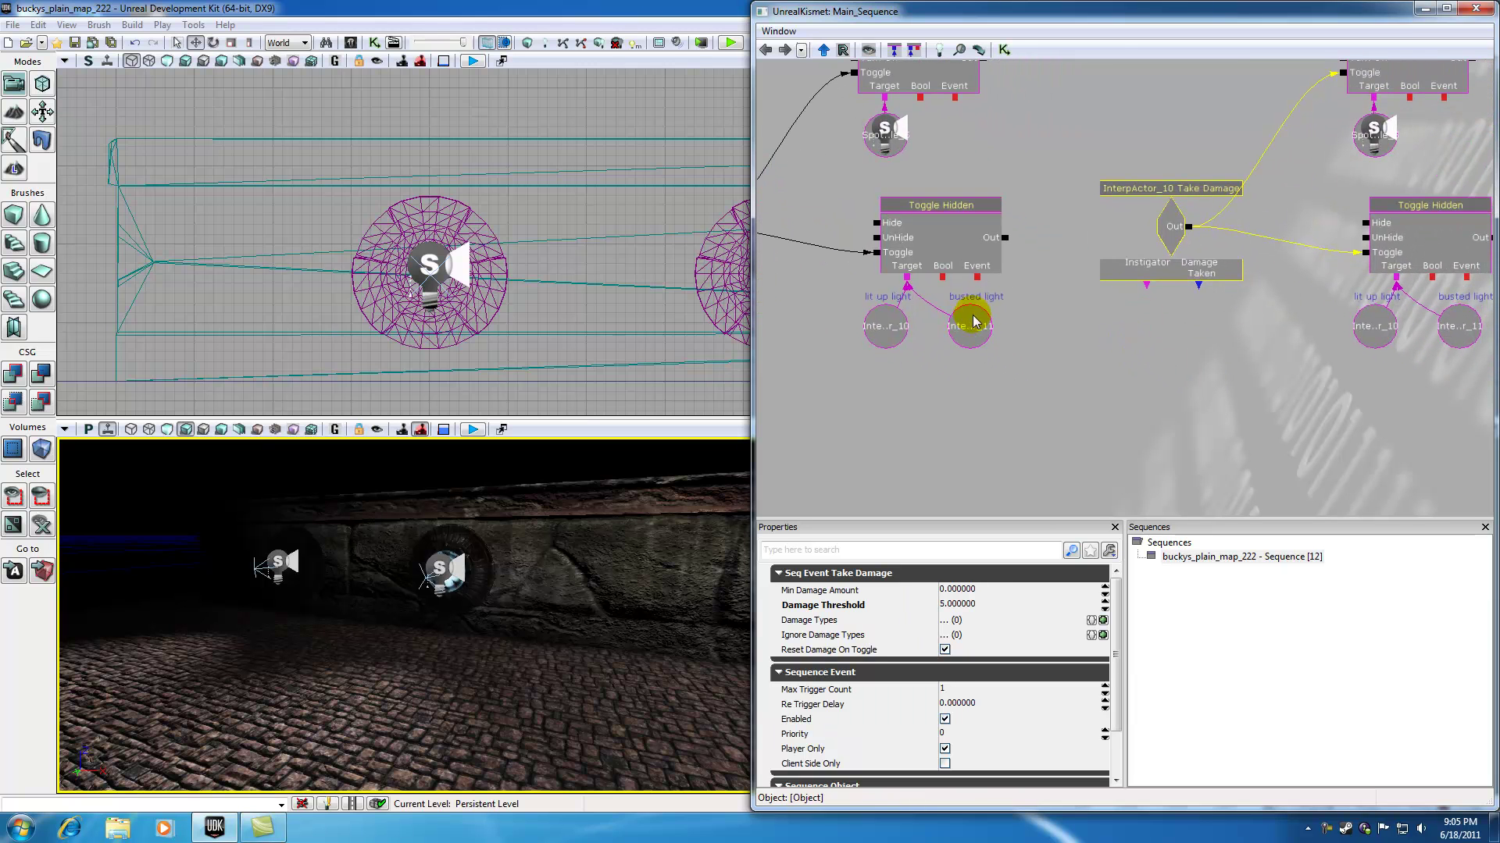
{"action": "left_click", "coordinate": [887, 325]}
{"action": "left_click", "coordinate": [1363, 321]}
{"action": "scroll", "coordinate": [1131, 396], "scroll_direction": "down", "scroll_amount": 3}
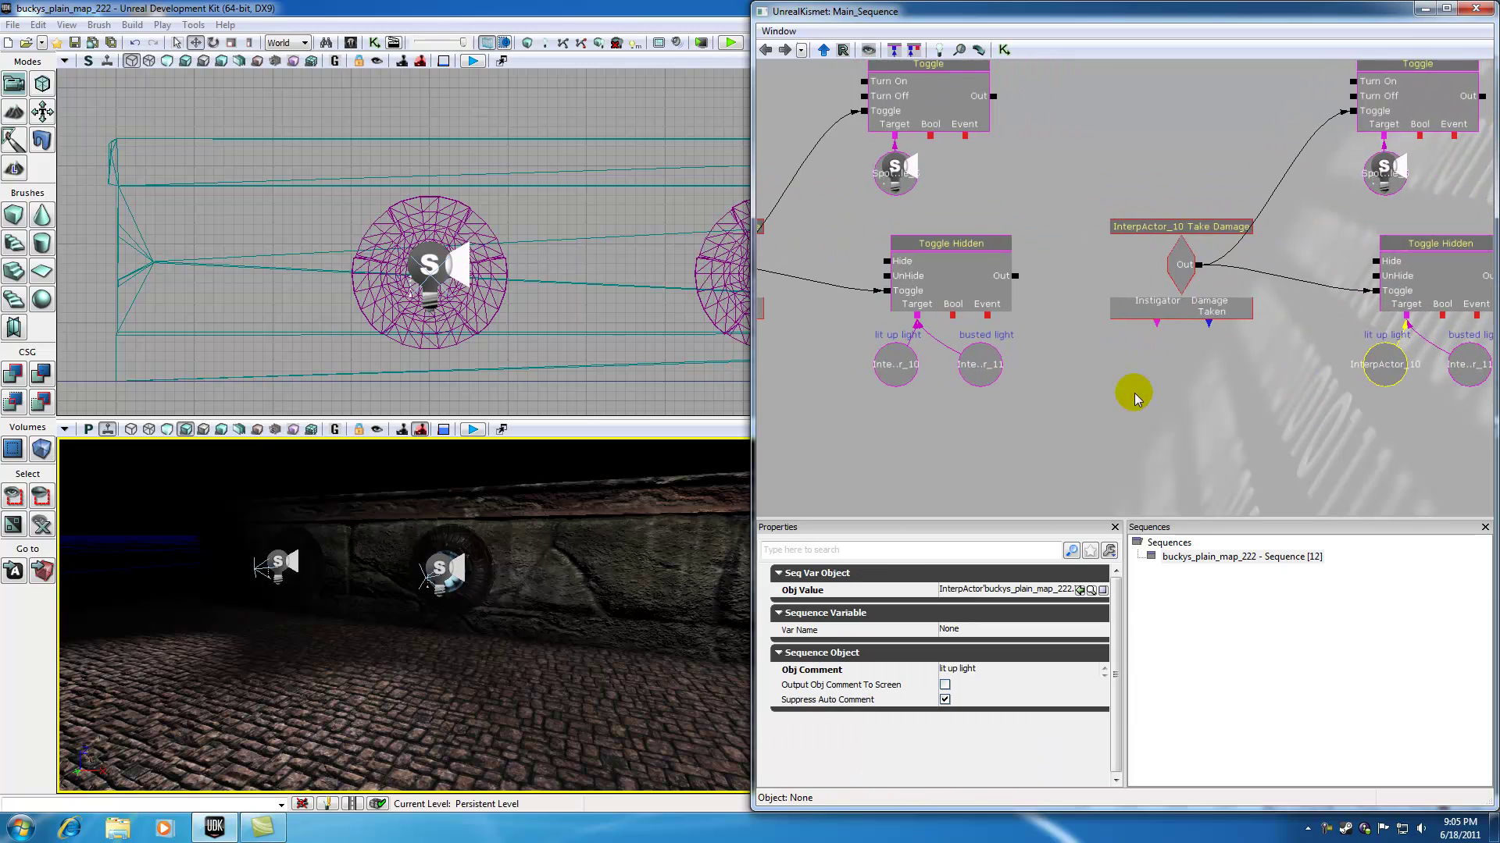
{"action": "left_click_drag", "start_coordinate": [1171, 184], "coordinate": [1149, 143]}
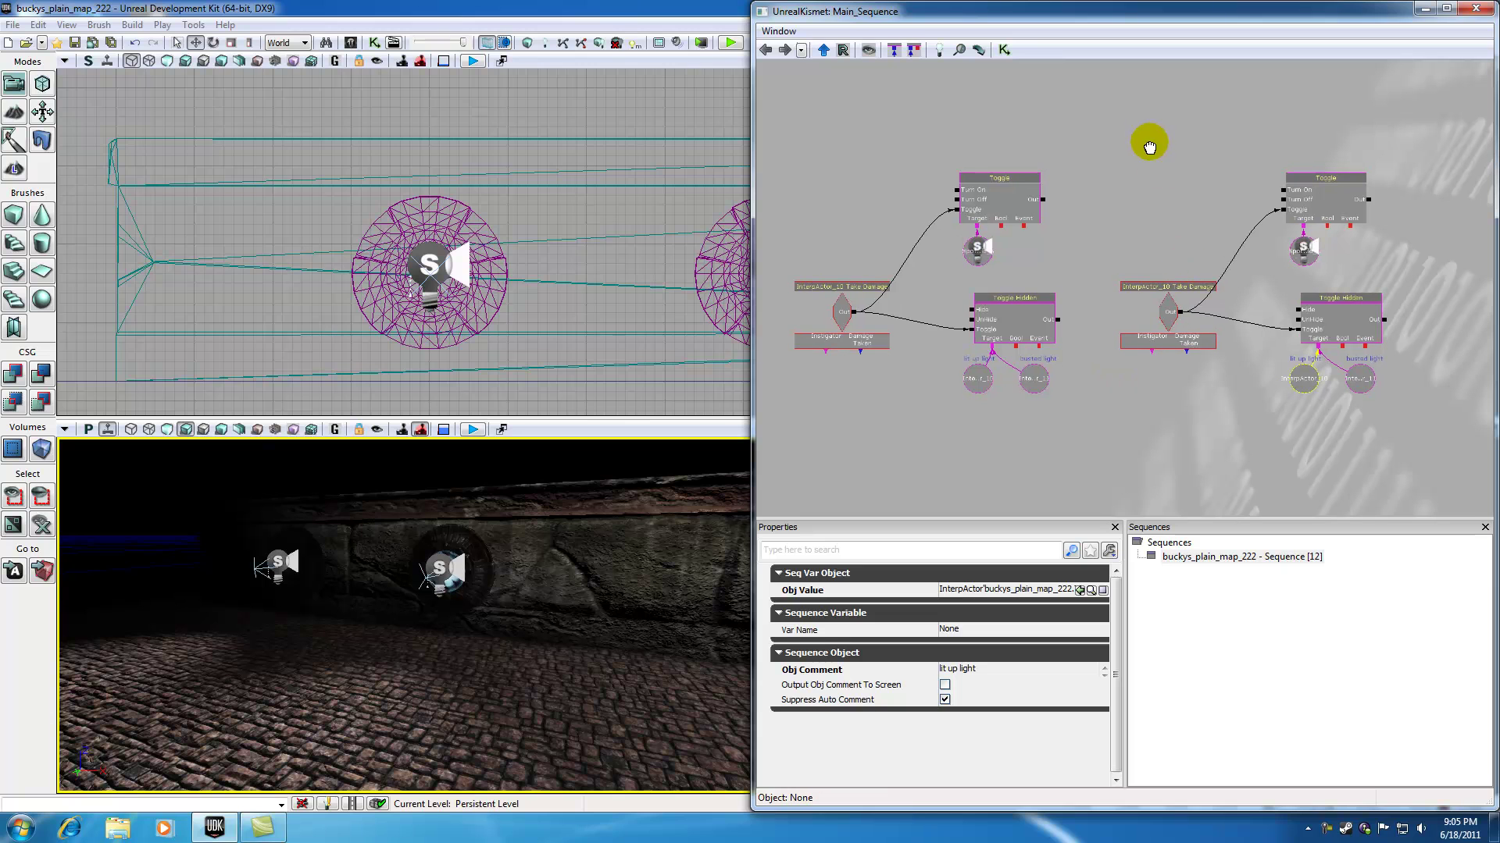
Step: Select the fixture mesh of each wall light in turn to identify its actor, and close Kismet
{"action": "left_click", "coordinate": [470, 575]}
{"action": "left_click", "coordinate": [1023, 301]}
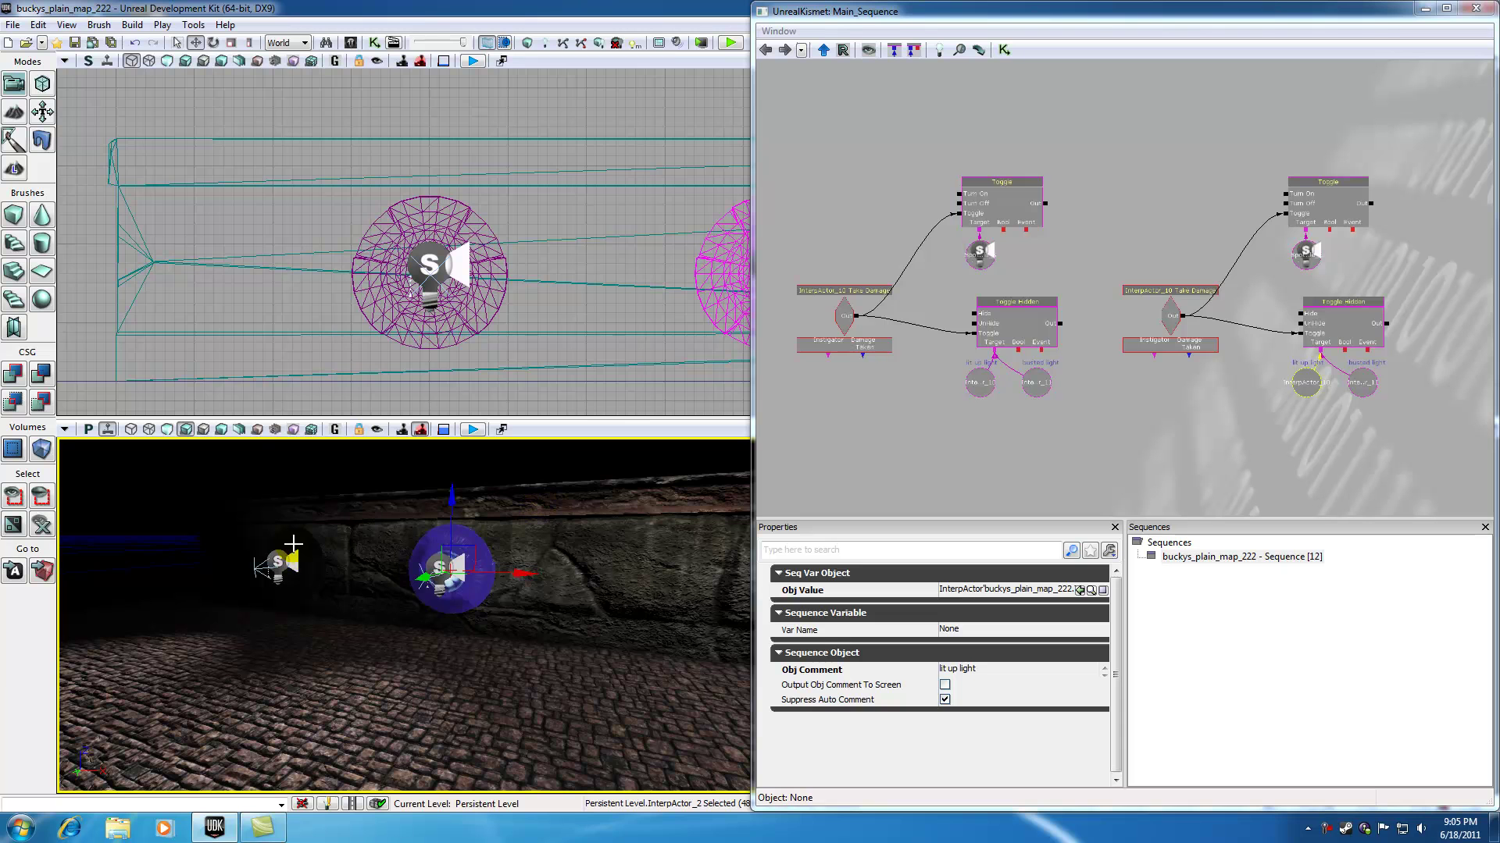
{"action": "left_click", "coordinate": [293, 543]}
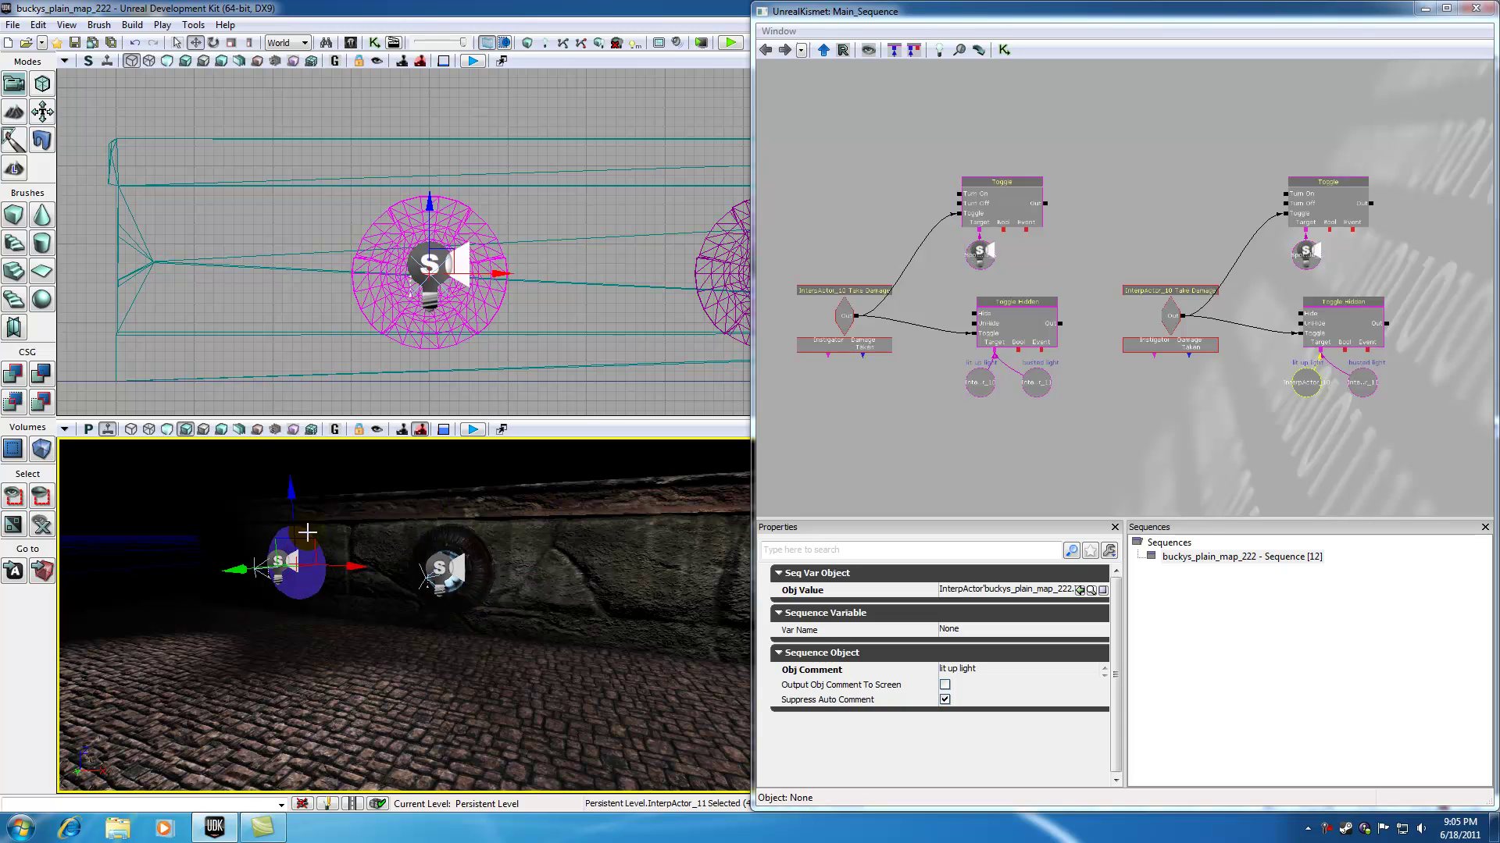
{"action": "left_click", "coordinate": [1478, 9]}
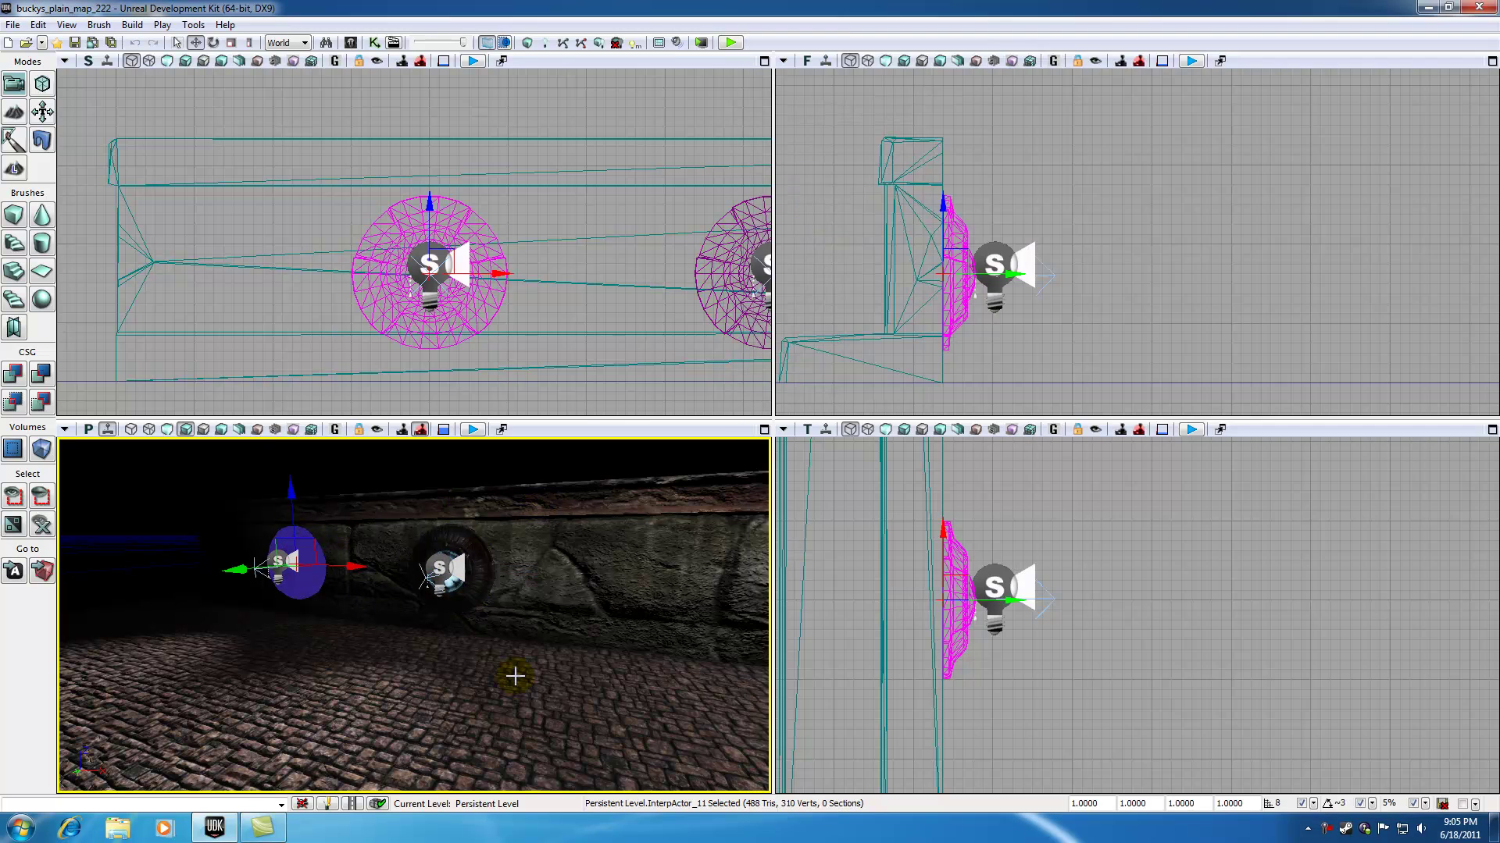
Step: Play-test the level from the floor, shoot repeatedly at the farther wall light, and exit the preview
{"action": "left_click_drag", "start_coordinate": [512, 680], "coordinate": [462, 686]}
{"action": "right_click", "coordinate": [474, 670]}
{"action": "left_click", "coordinate": [500, 660]}
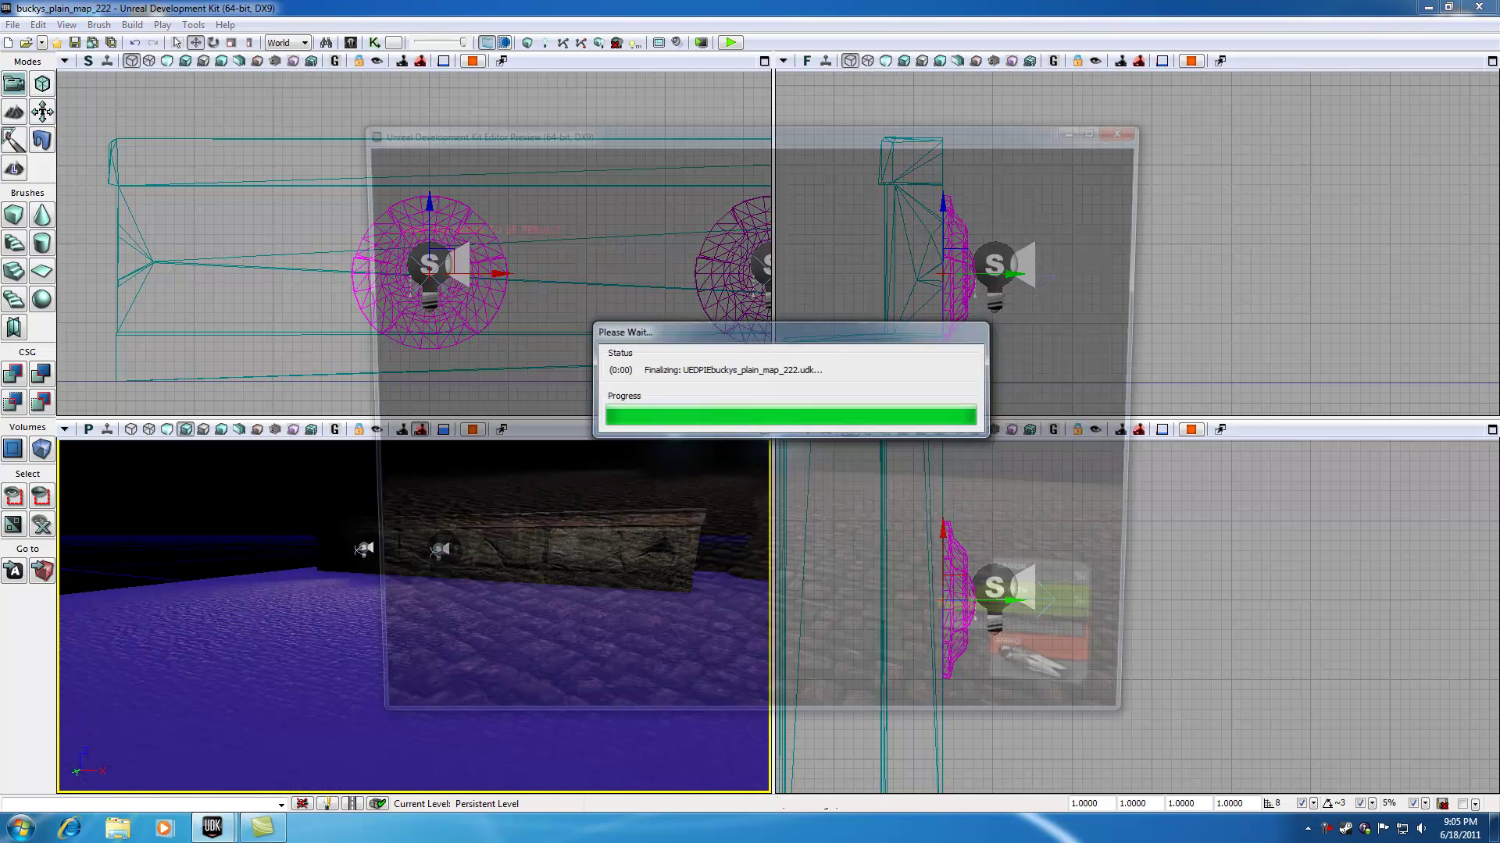
{"action": "key", "text": "w"}
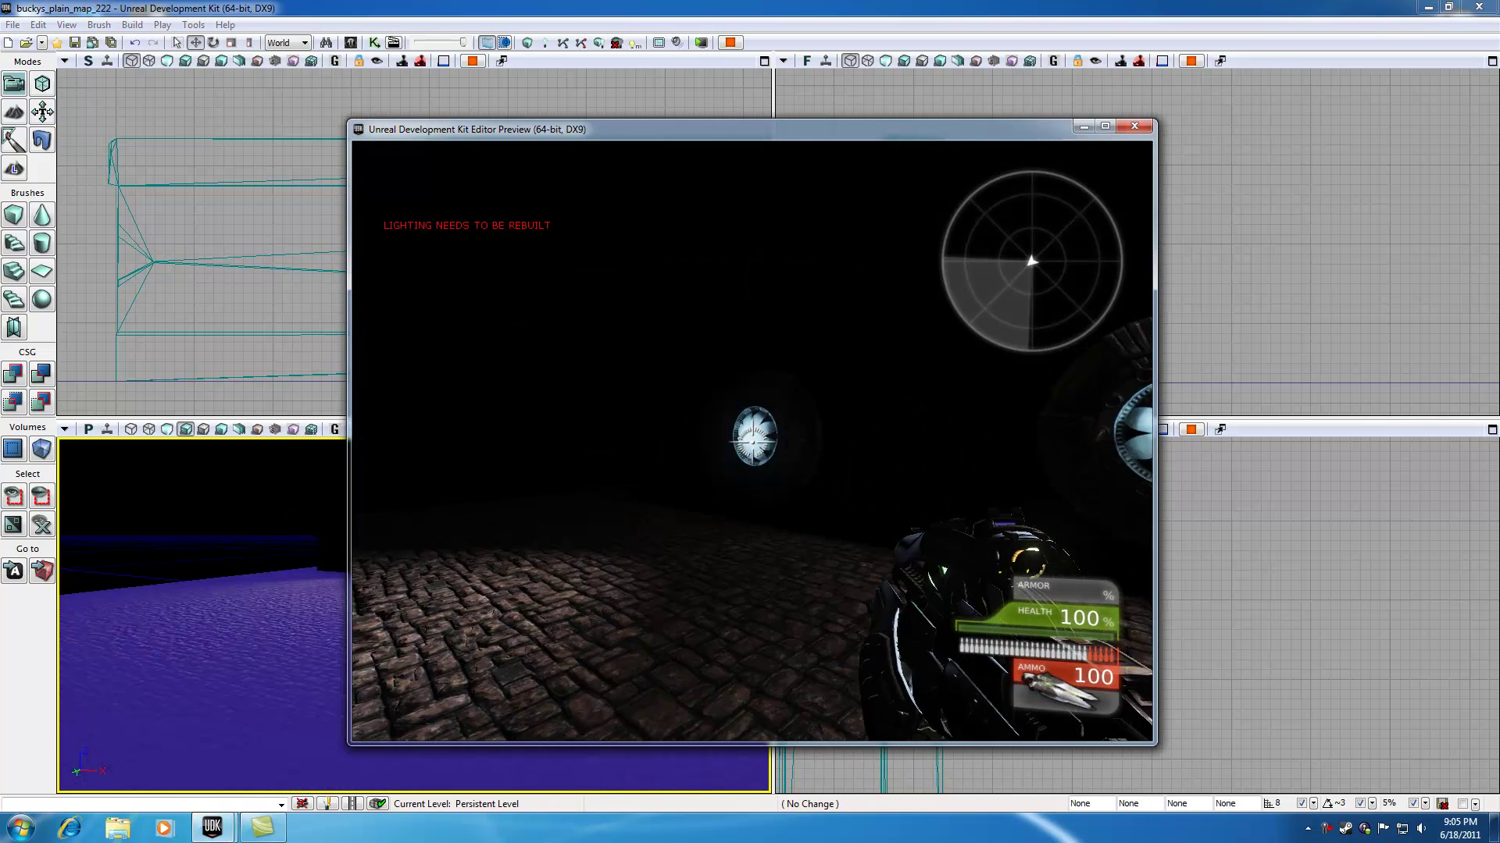
{"action": "right_click", "coordinate": [752, 442]}
{"action": "right_click", "coordinate": [752, 442]}
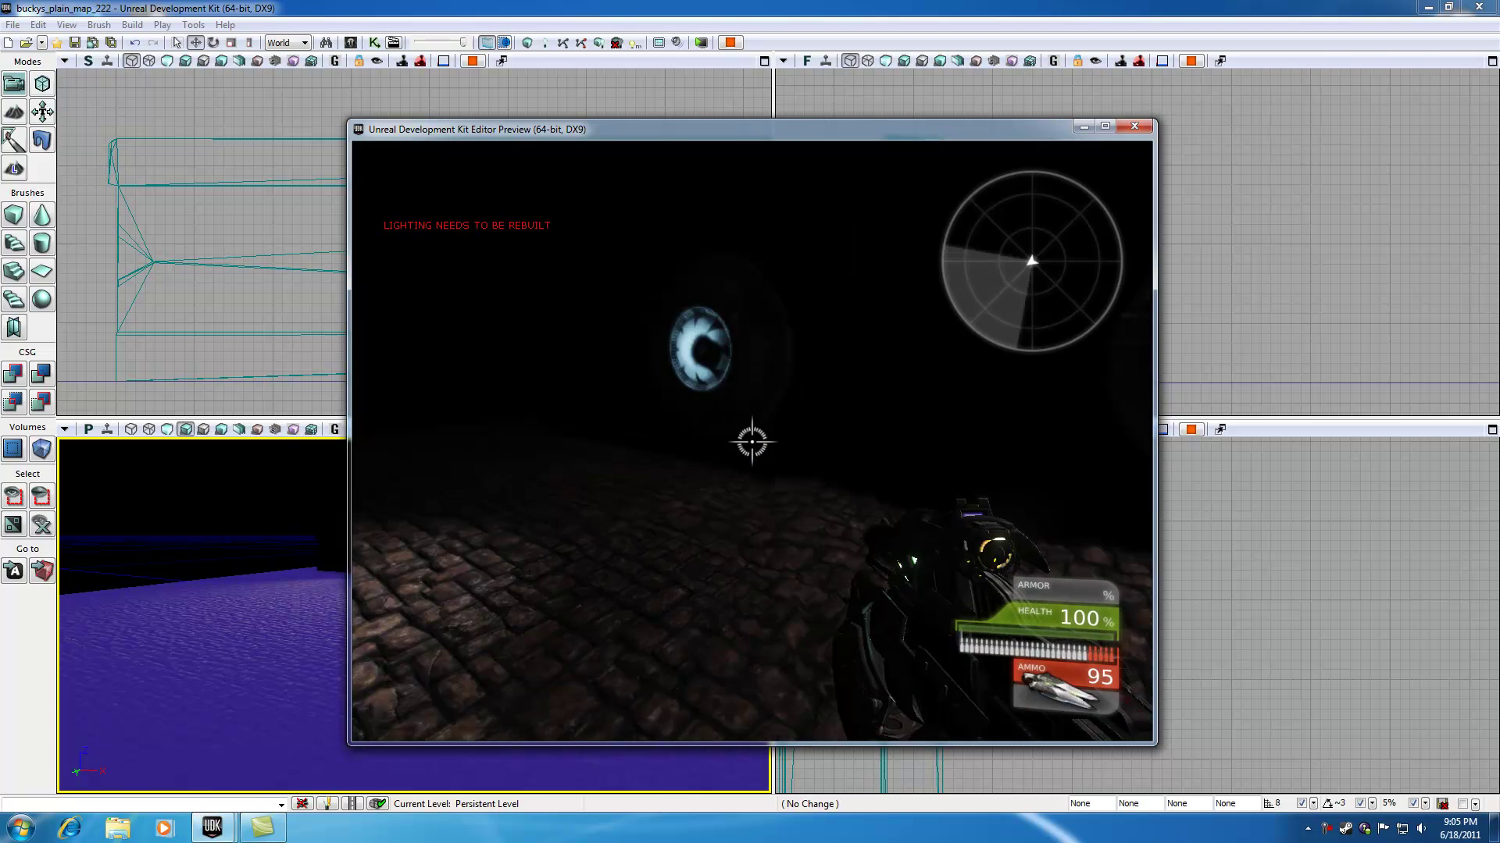
{"action": "right_click", "coordinate": [752, 442]}
{"action": "right_click", "coordinate": [752, 442]}
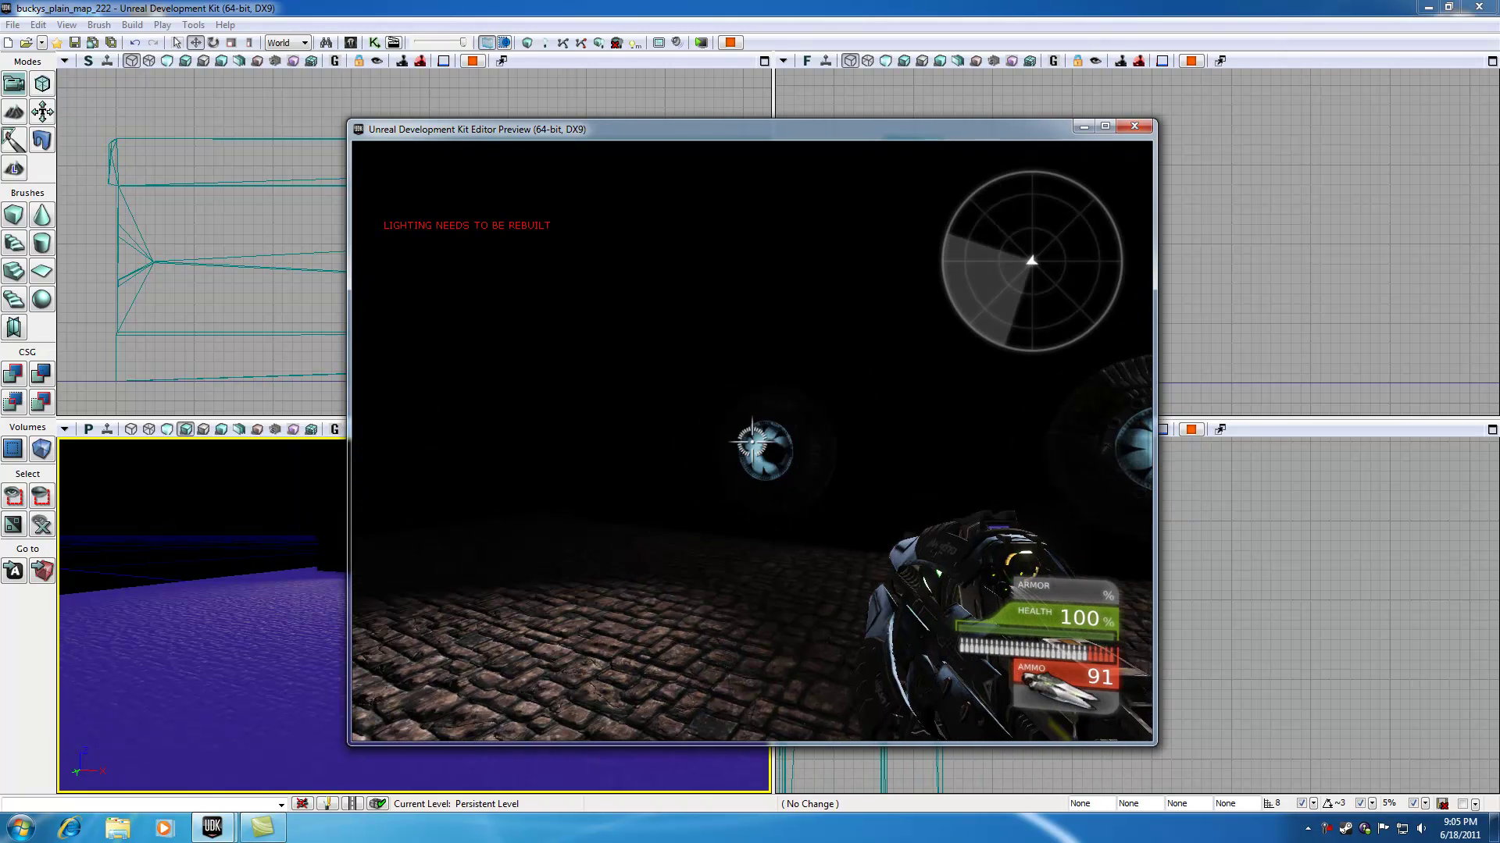
{"action": "right_click", "coordinate": [752, 442]}
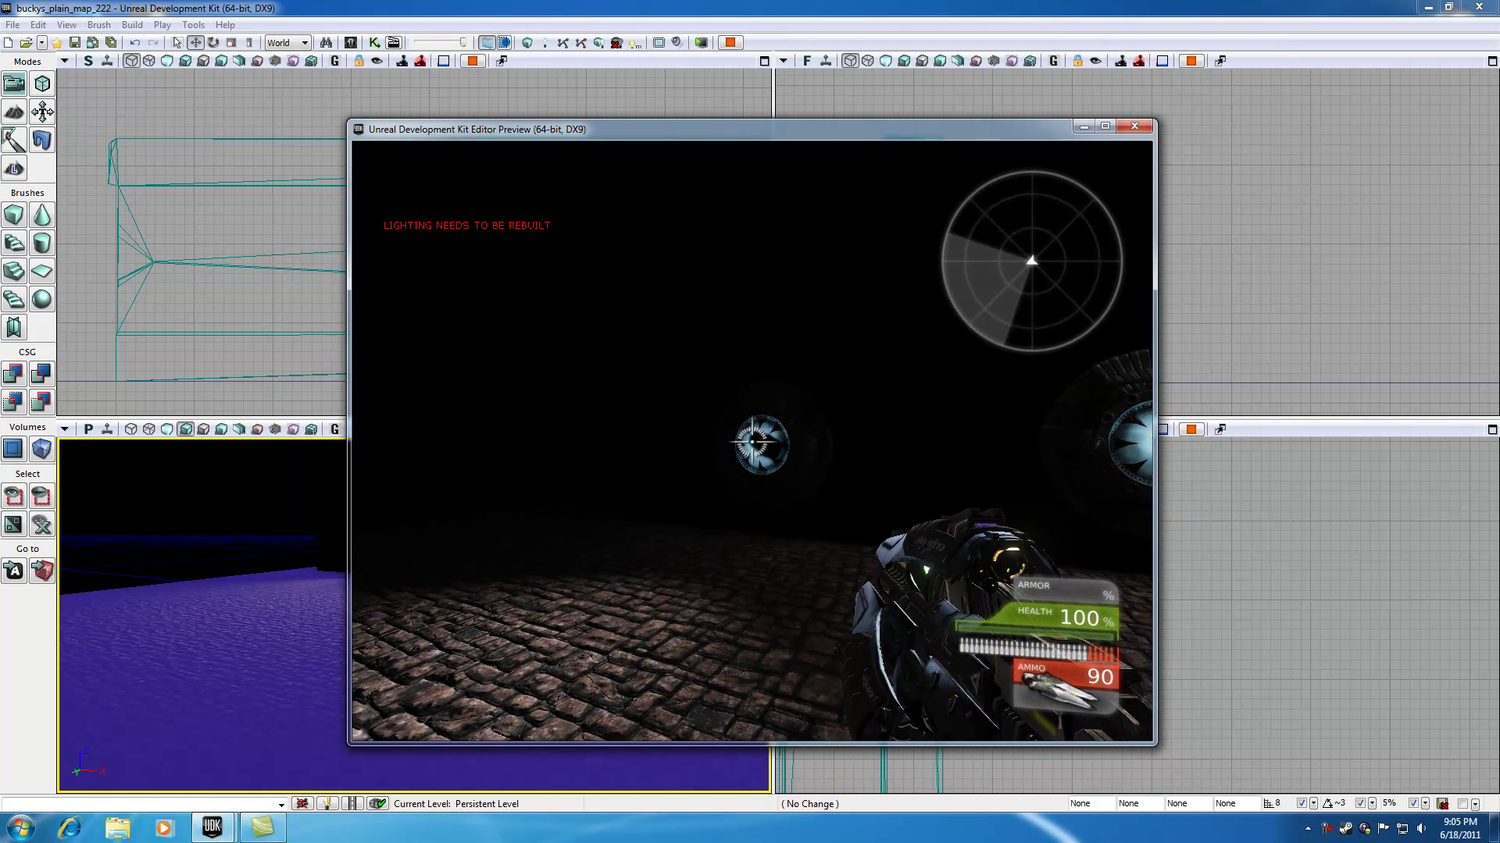
{"action": "key", "text": "Escape"}
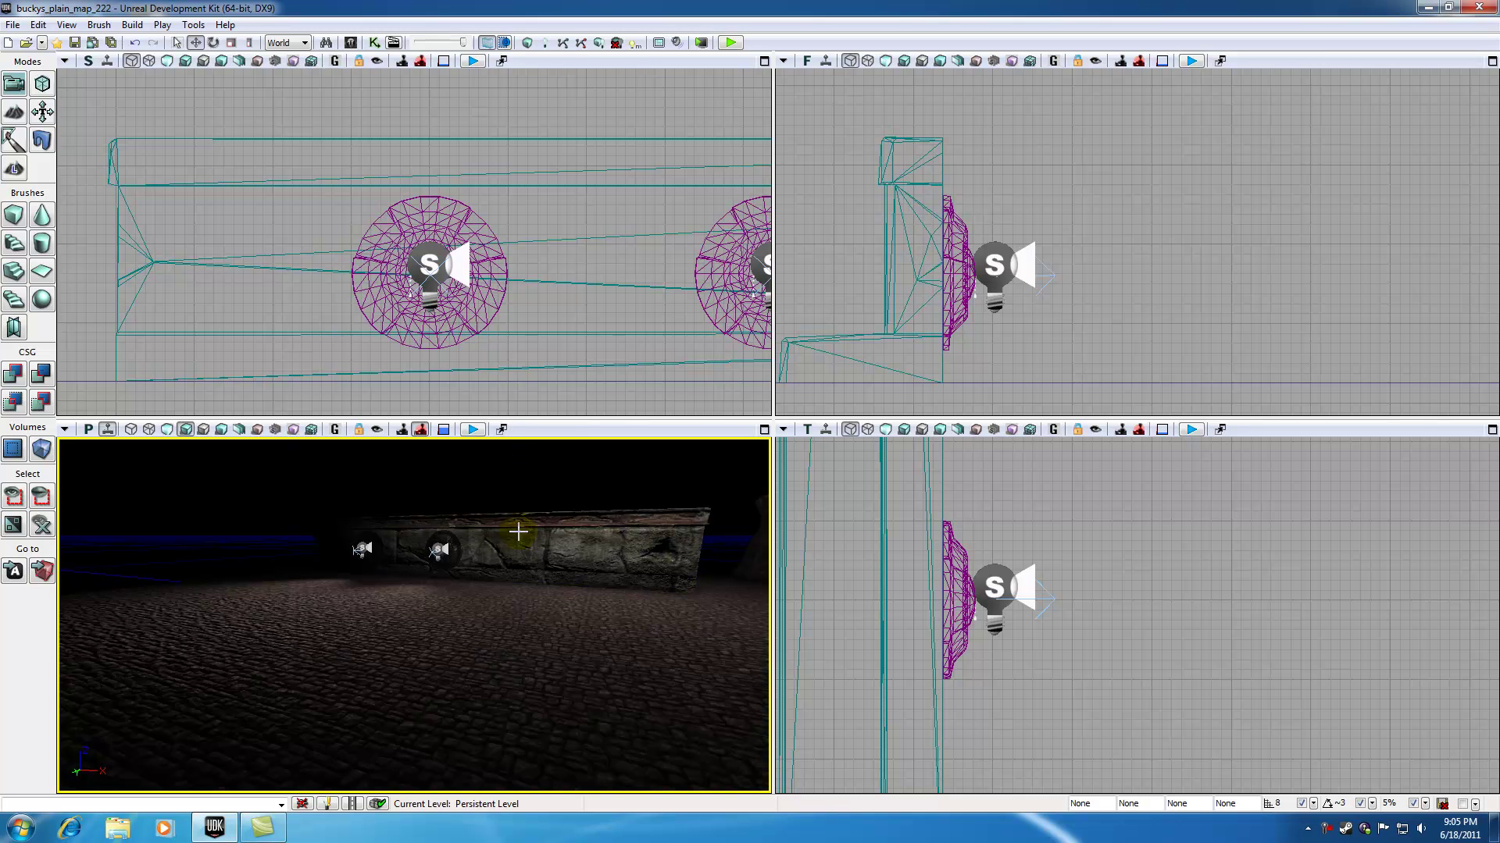
Step: Rebuild the level's lighting and dismiss the Map Check report
{"action": "left_click", "coordinate": [599, 44]}
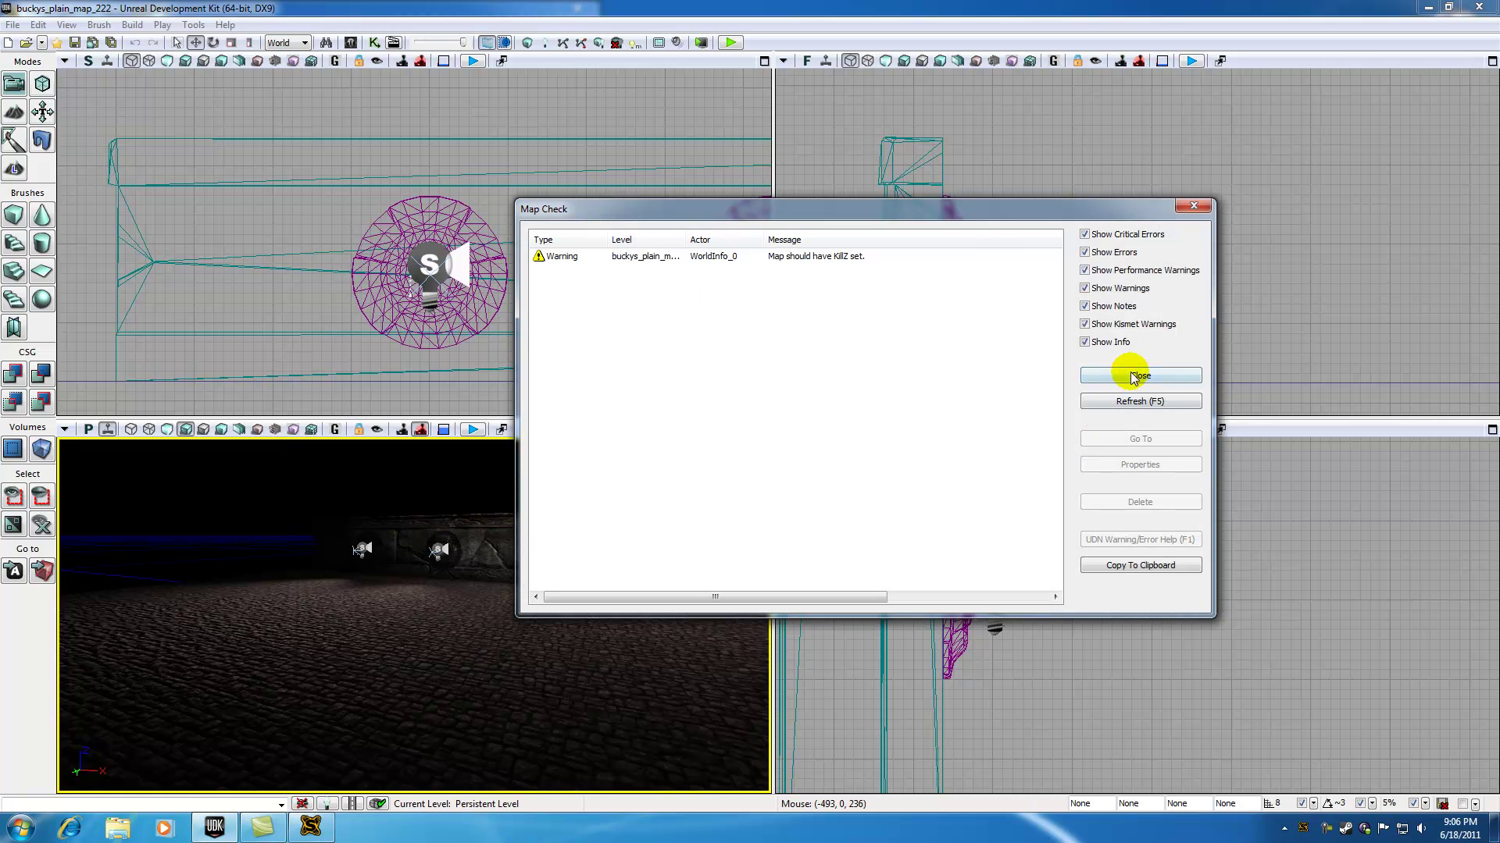
{"action": "left_click", "coordinate": [1134, 377]}
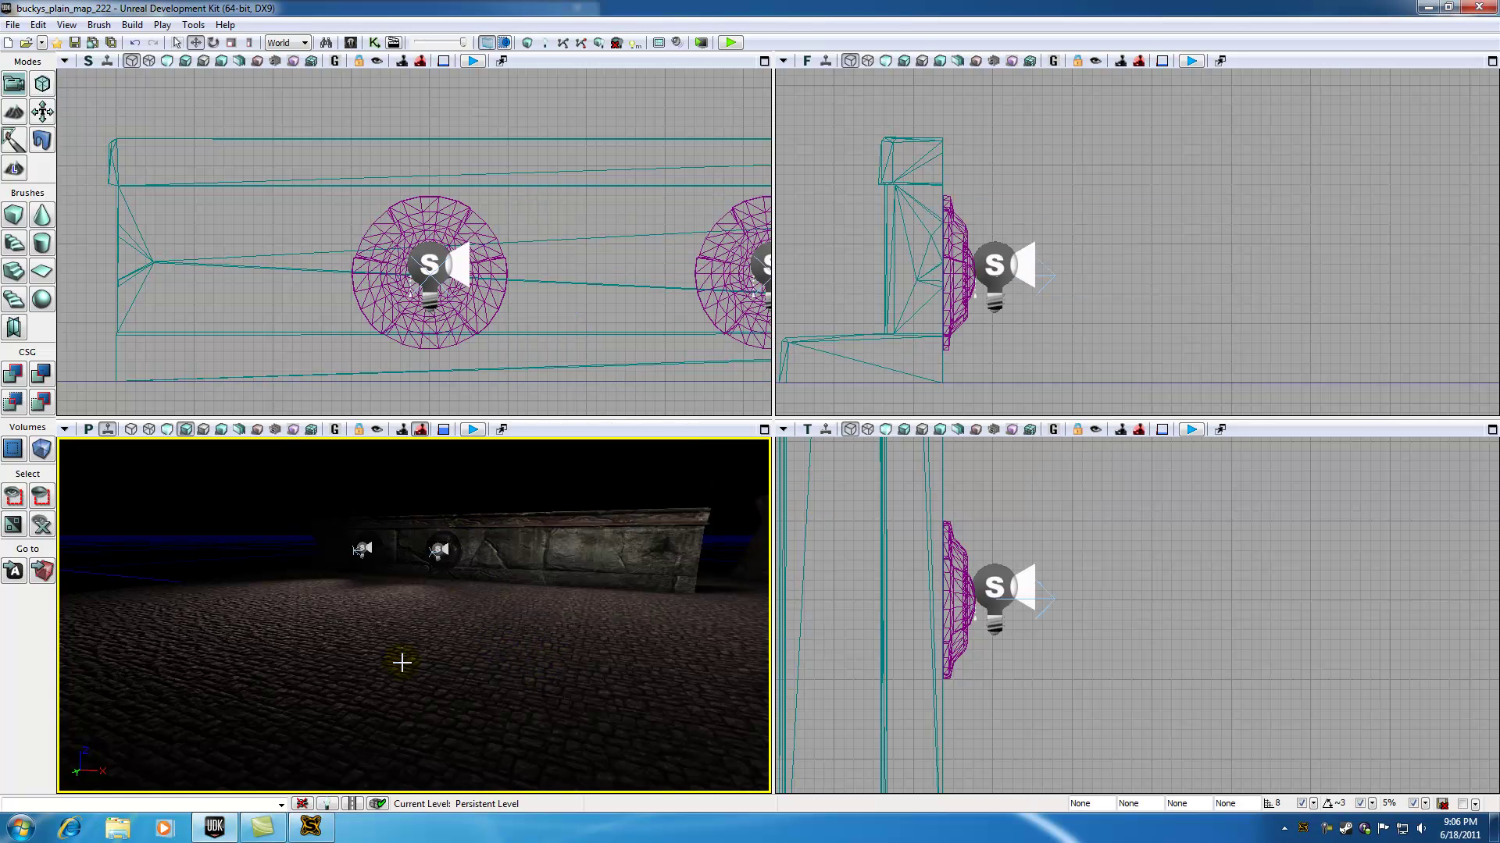
Step: Examine both wall light fixtures up close, selecting each one in turn and clearing the selection
{"action": "left_click_drag", "start_coordinate": [402, 663], "coordinate": [402, 515]}
{"action": "left_click_drag", "start_coordinate": [398, 566], "coordinate": [401, 663]}
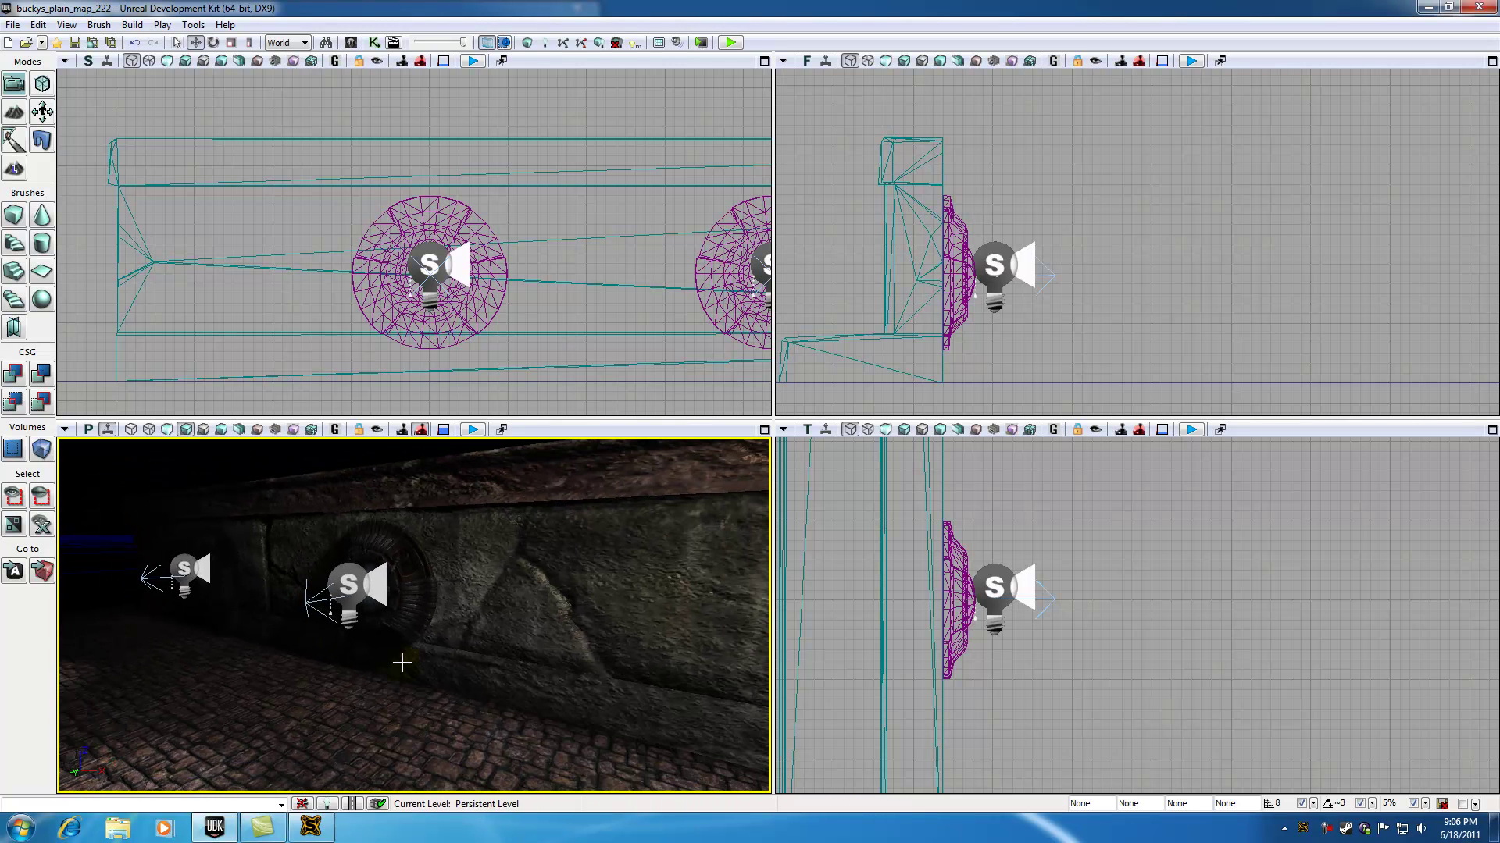
{"action": "left_click", "coordinate": [232, 578]}
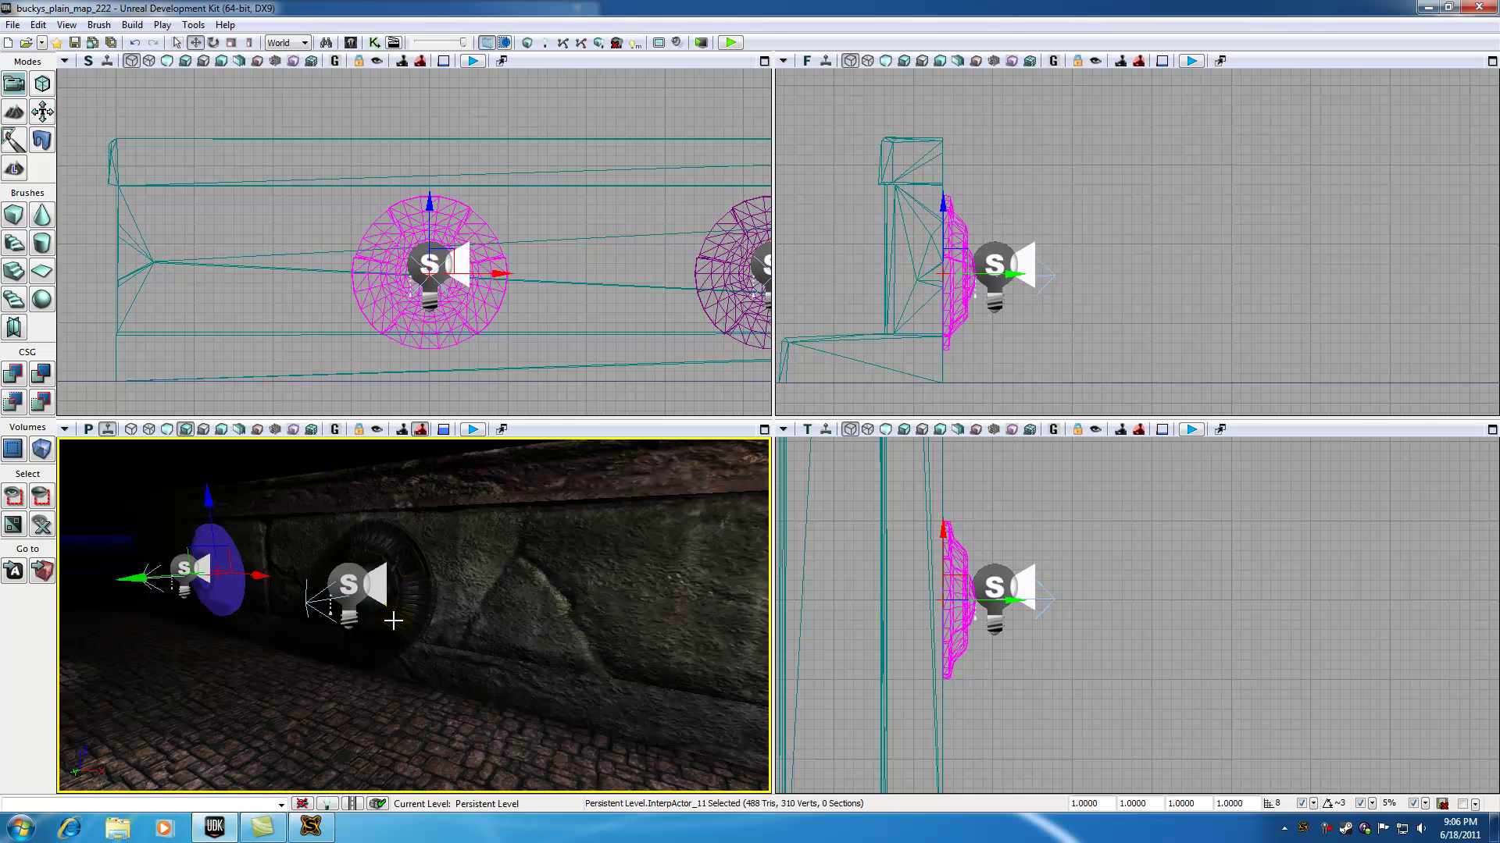
{"action": "left_click", "coordinate": [416, 599]}
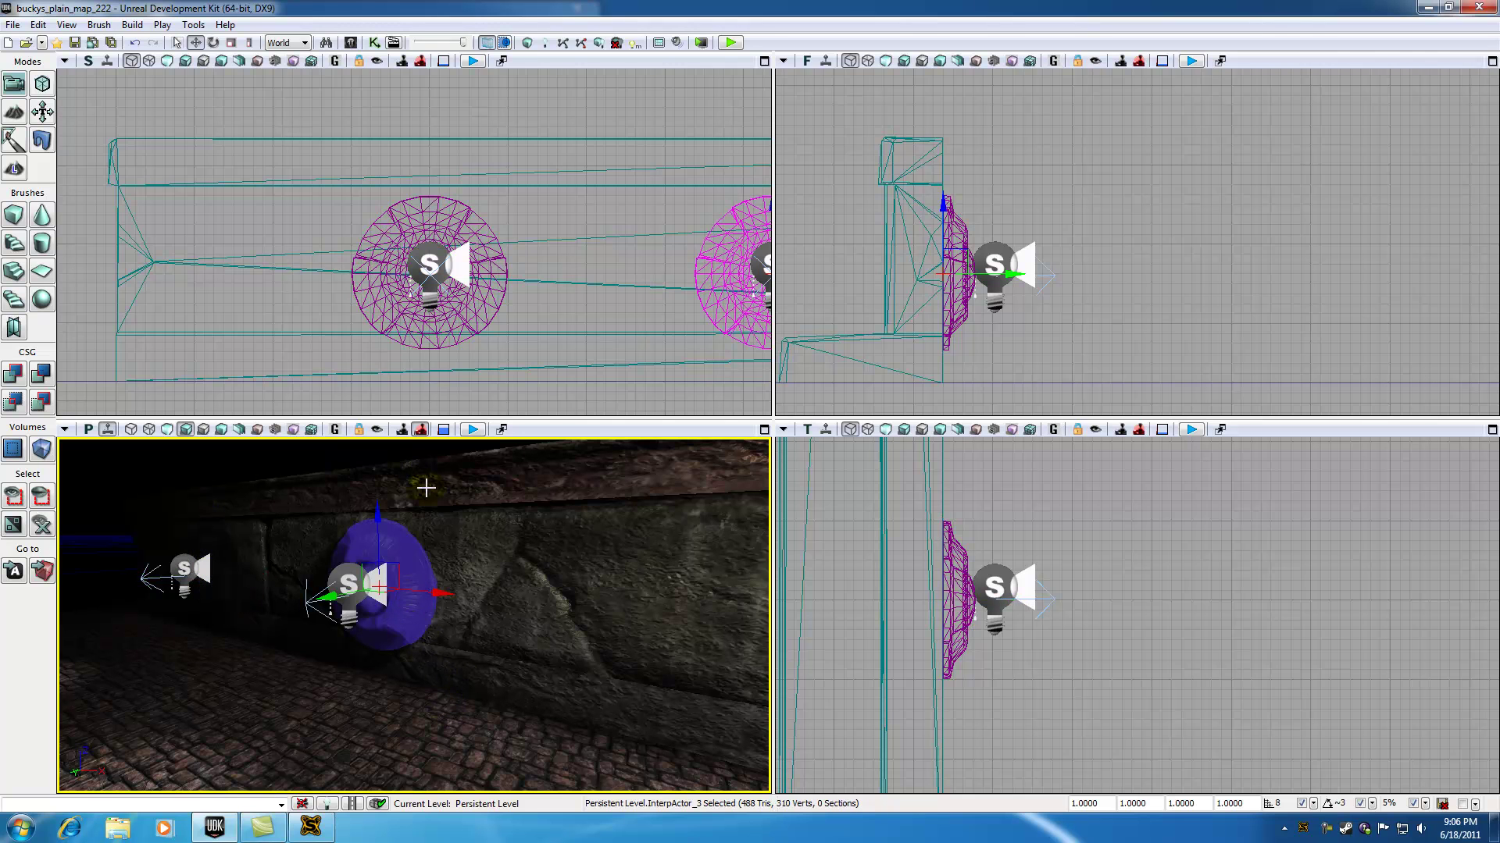
{"action": "key", "text": "Escape"}
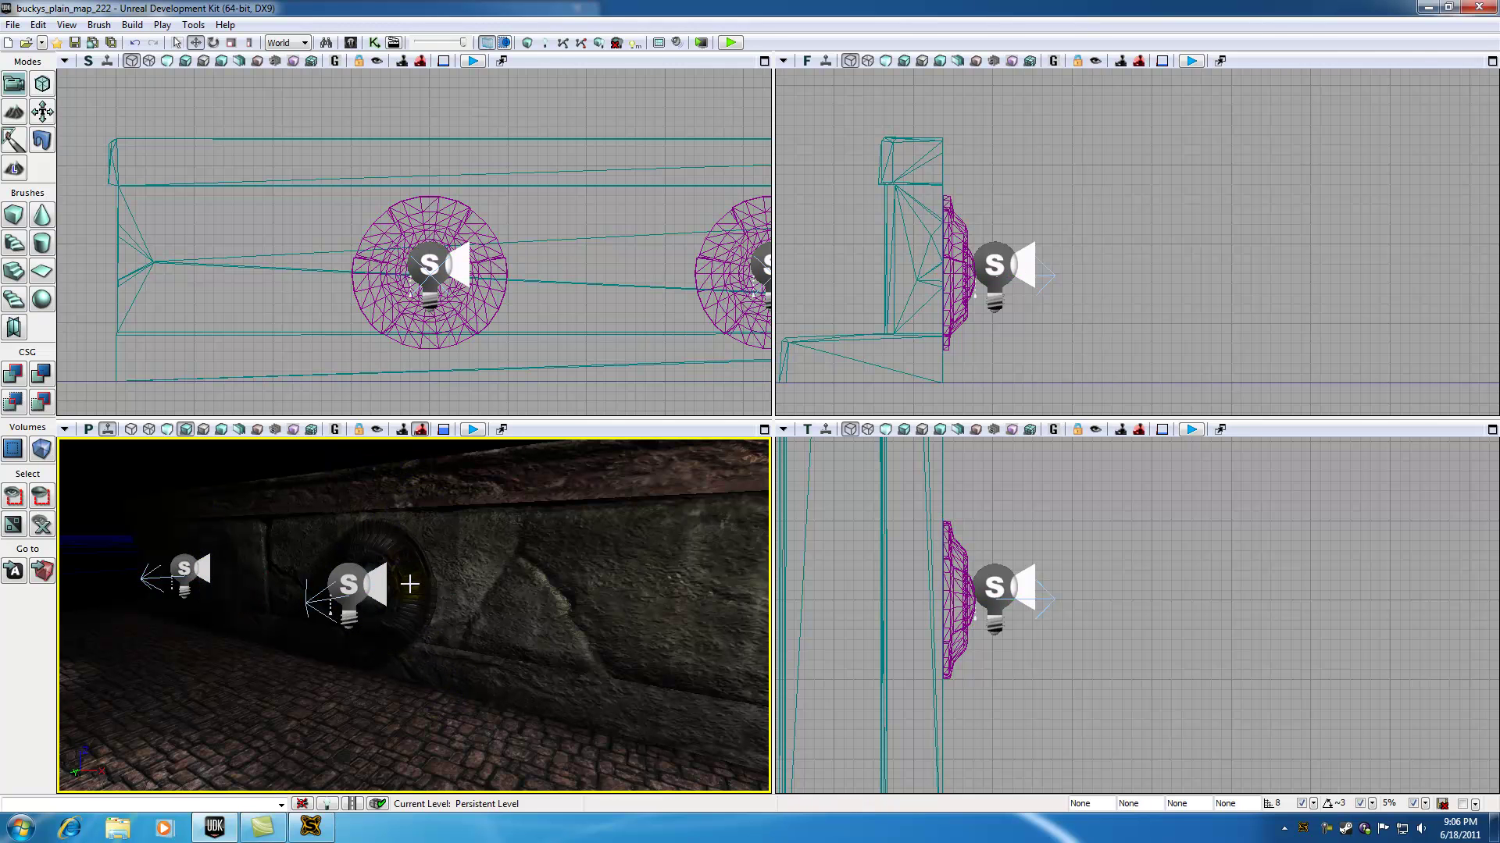
{"action": "left_click", "coordinate": [410, 584]}
{"action": "key", "text": "Escape"}
{"action": "left_click_drag", "start_coordinate": [409, 613], "coordinate": [410, 538]}
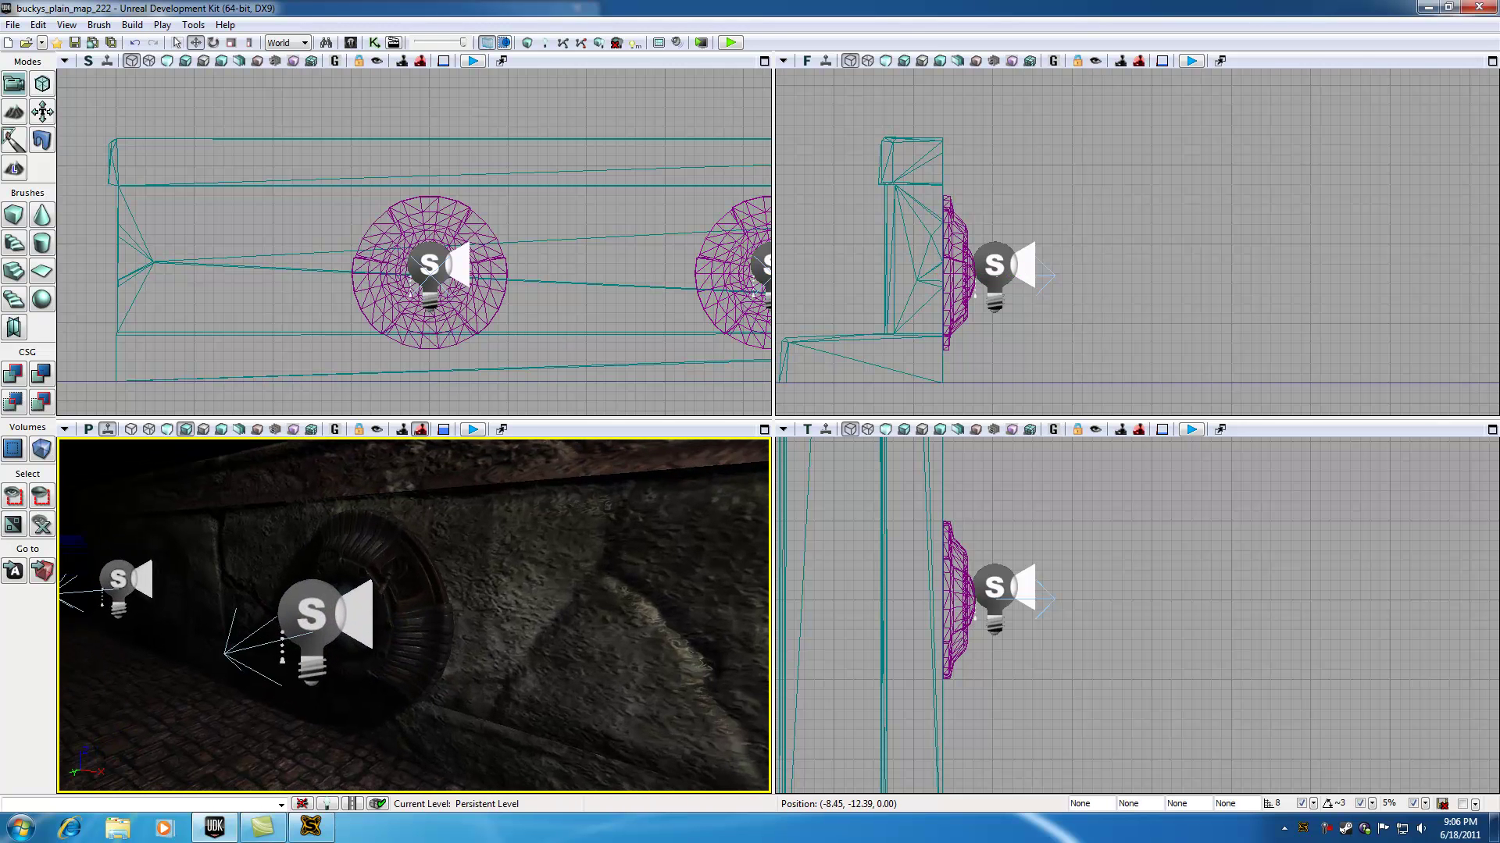
Step: Select the duplicated light's busted fixture mesh and open Kismet at the pasted Take Damage event
{"action": "left_click", "coordinate": [410, 611]}
{"action": "left_click", "coordinate": [374, 42]}
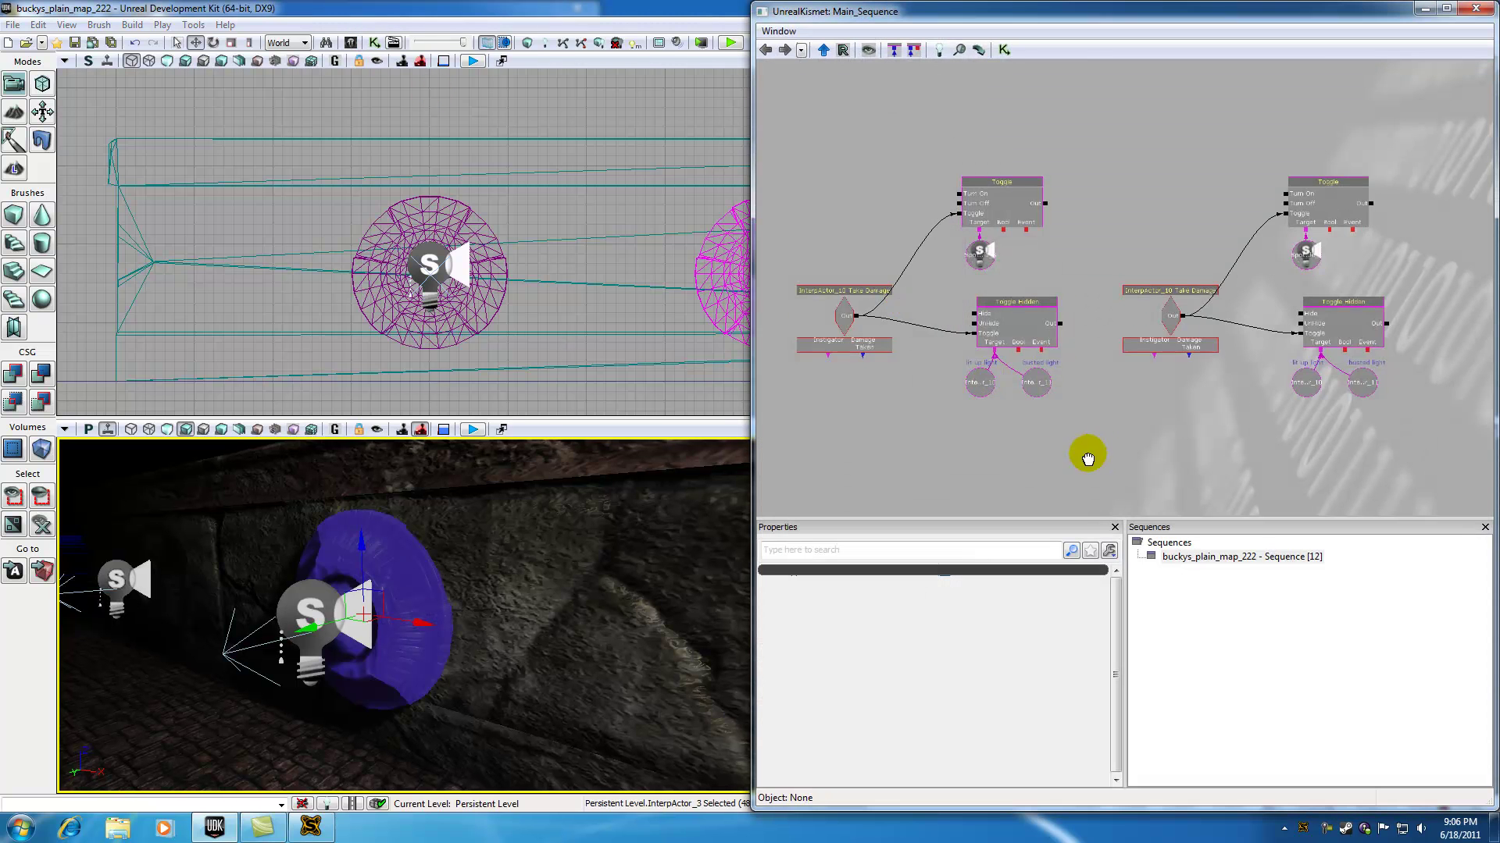
{"action": "left_click_drag", "start_coordinate": [1087, 459], "coordinate": [911, 452]}
{"action": "scroll", "coordinate": [971, 445], "scroll_direction": "up", "scroll_amount": 4}
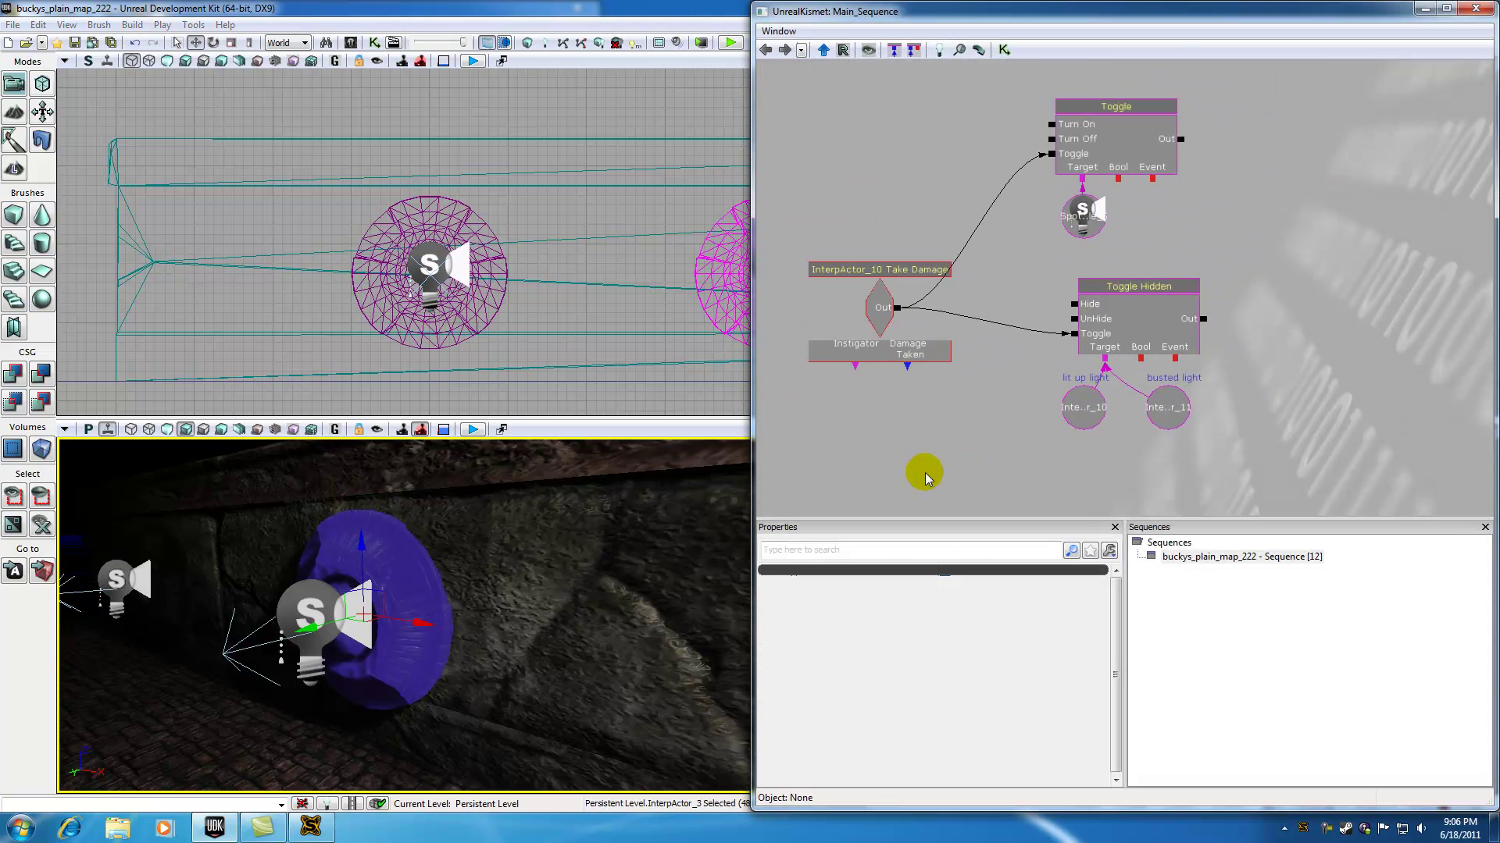
{"action": "scroll", "coordinate": [925, 471], "scroll_direction": "up", "scroll_amount": 2}
{"action": "left_click", "coordinate": [910, 261]}
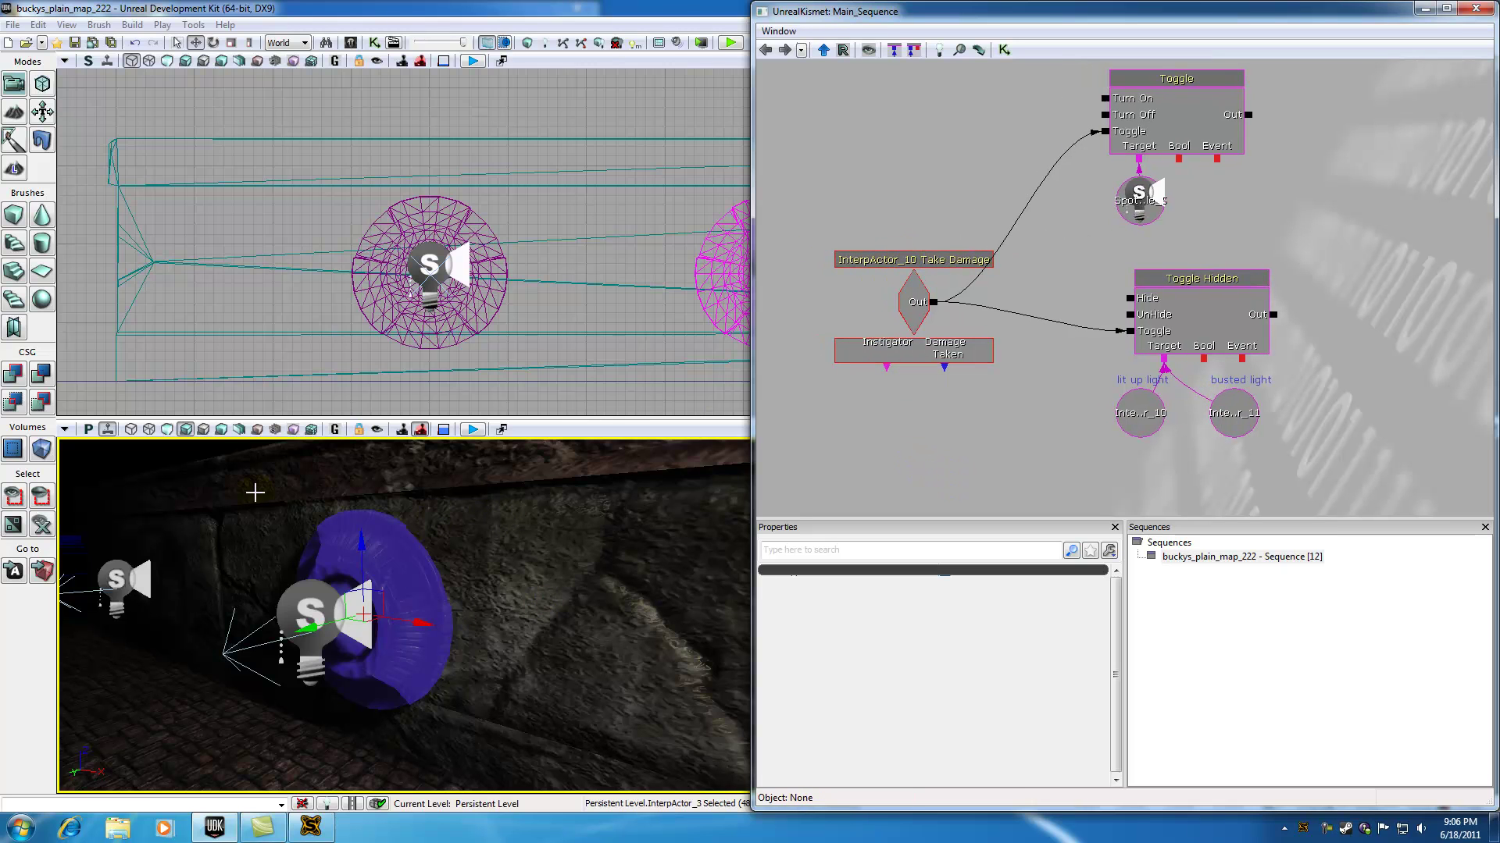
Step: Hide the duplicated light's busted mesh (InterpActor_3) in the level to expose the lit fixture behind it
{"action": "left_click", "coordinate": [270, 502]}
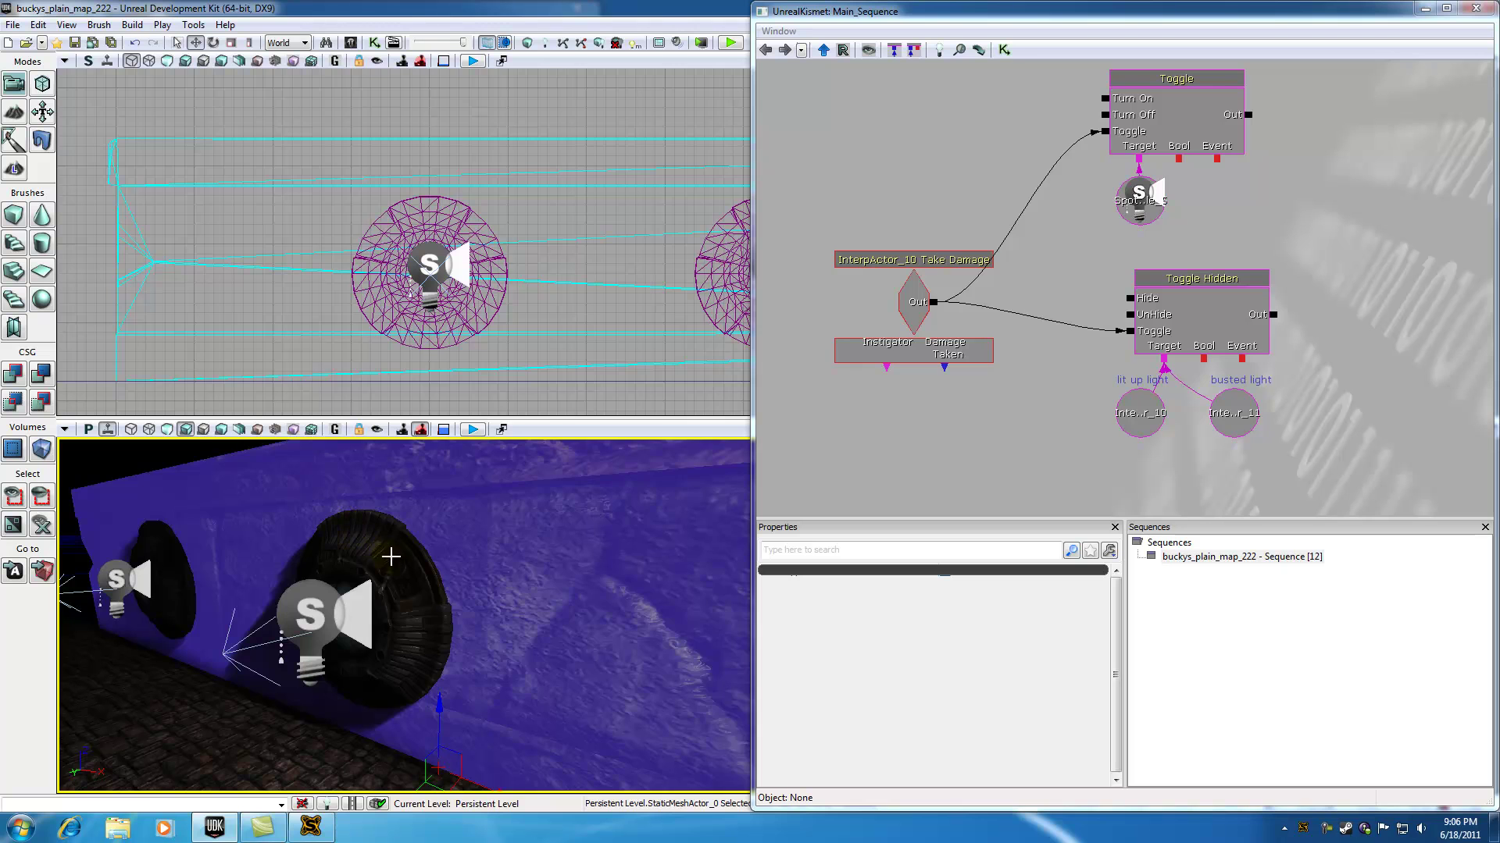
{"action": "left_click", "coordinate": [391, 556]}
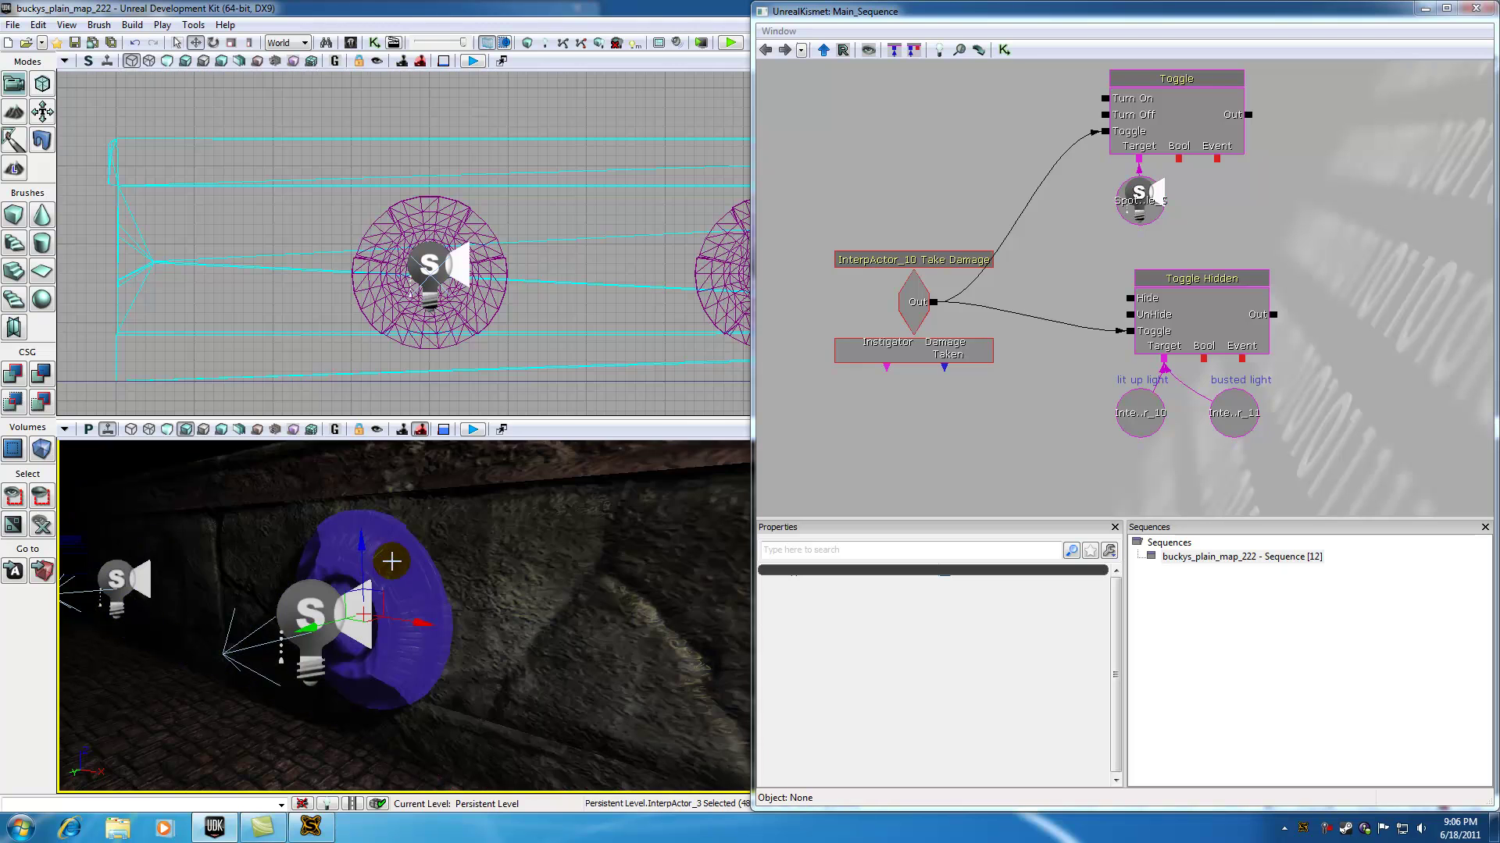
{"action": "left_click", "coordinate": [41, 497]}
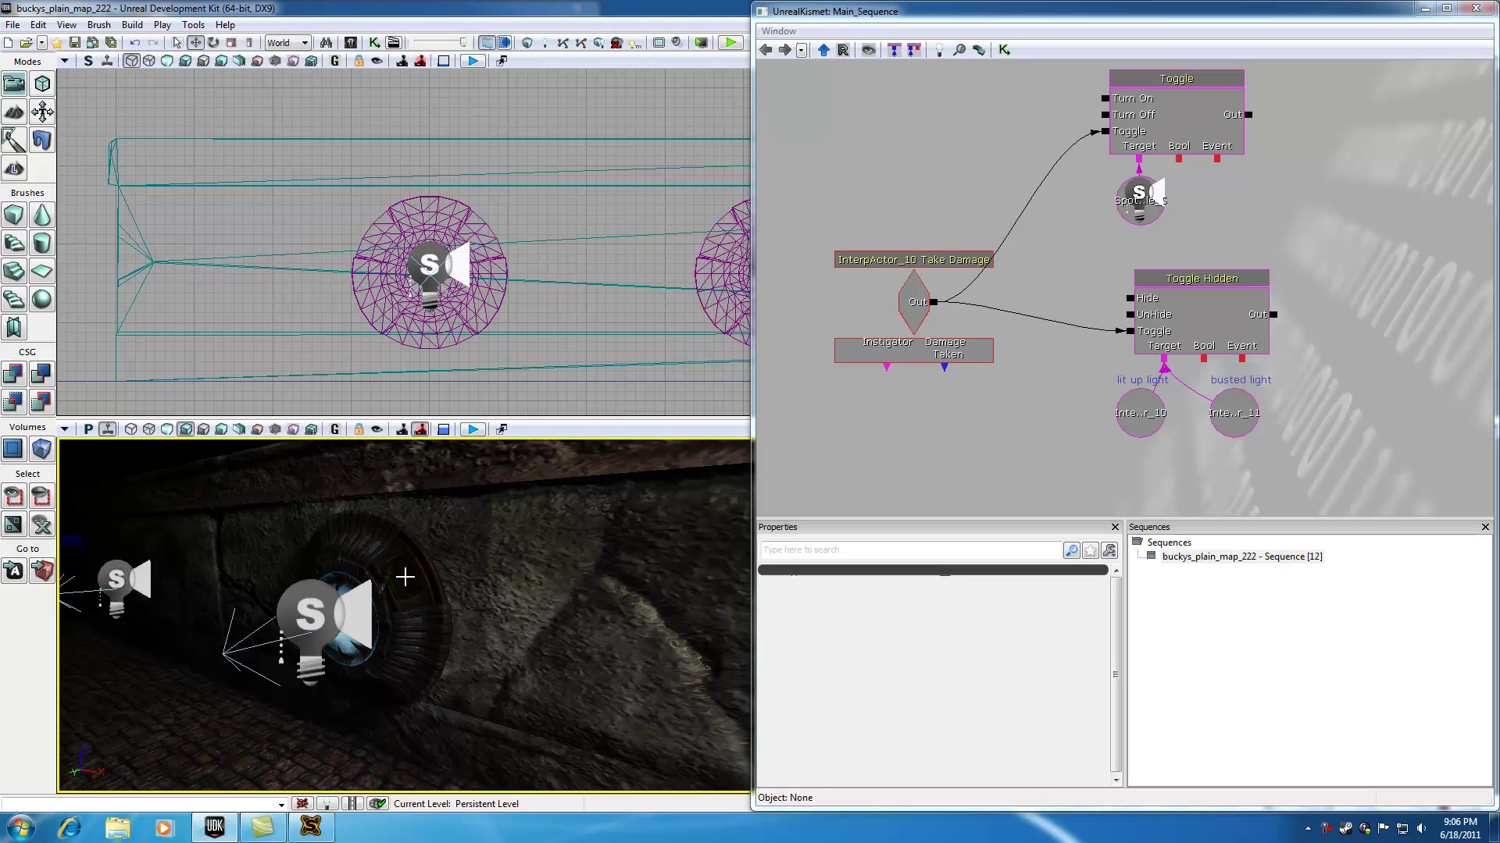
Step: Select the duplicated light's lit mesh and assign InterpActor_2 to the pasted Take Damage event
{"action": "left_click", "coordinate": [405, 577]}
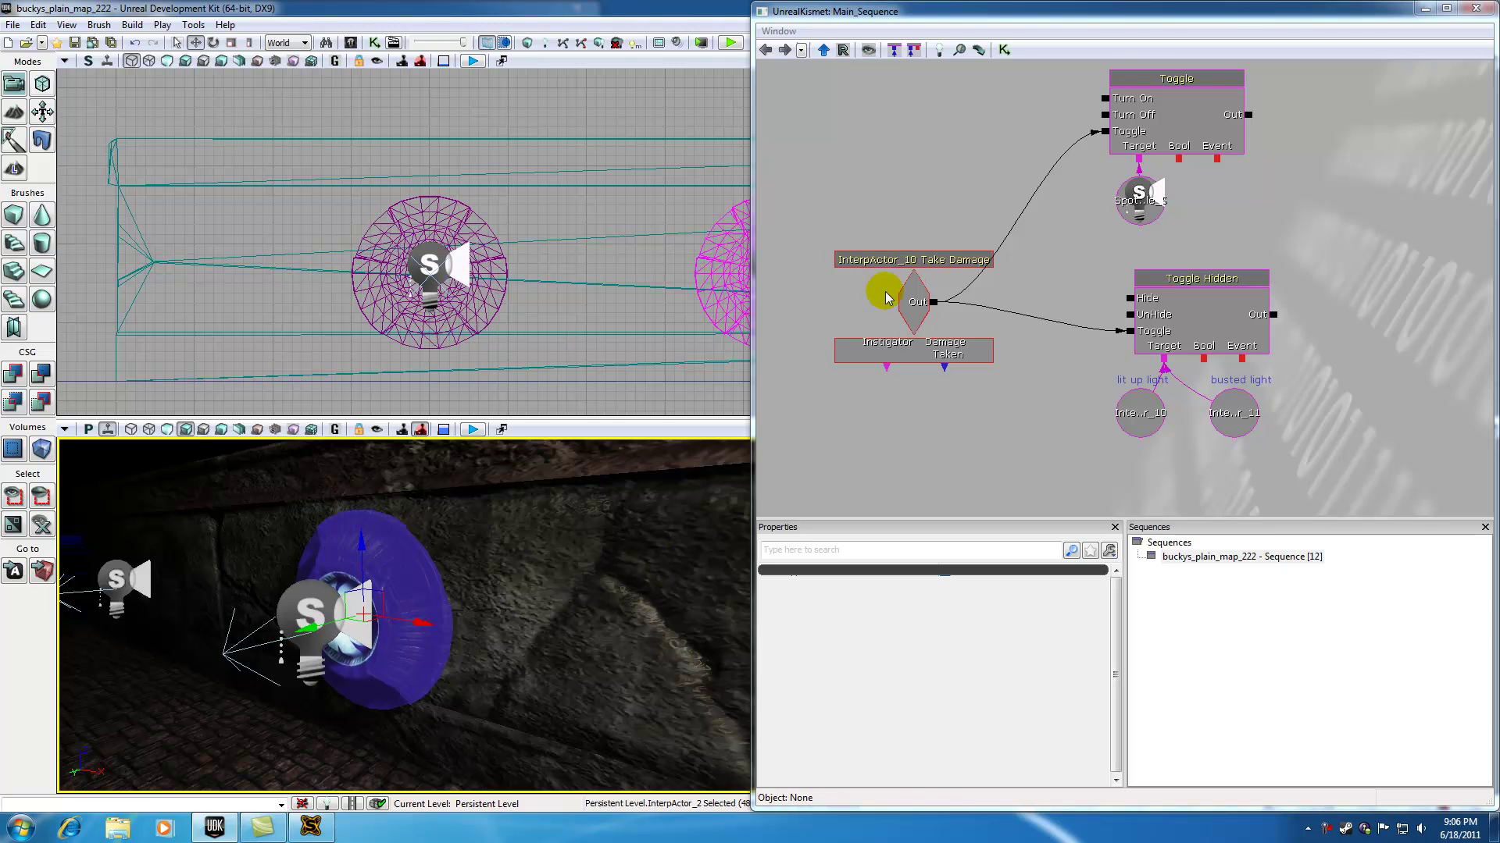
{"action": "right_click", "coordinate": [895, 264]}
{"action": "left_click", "coordinate": [883, 260]}
{"action": "right_click", "coordinate": [884, 260]}
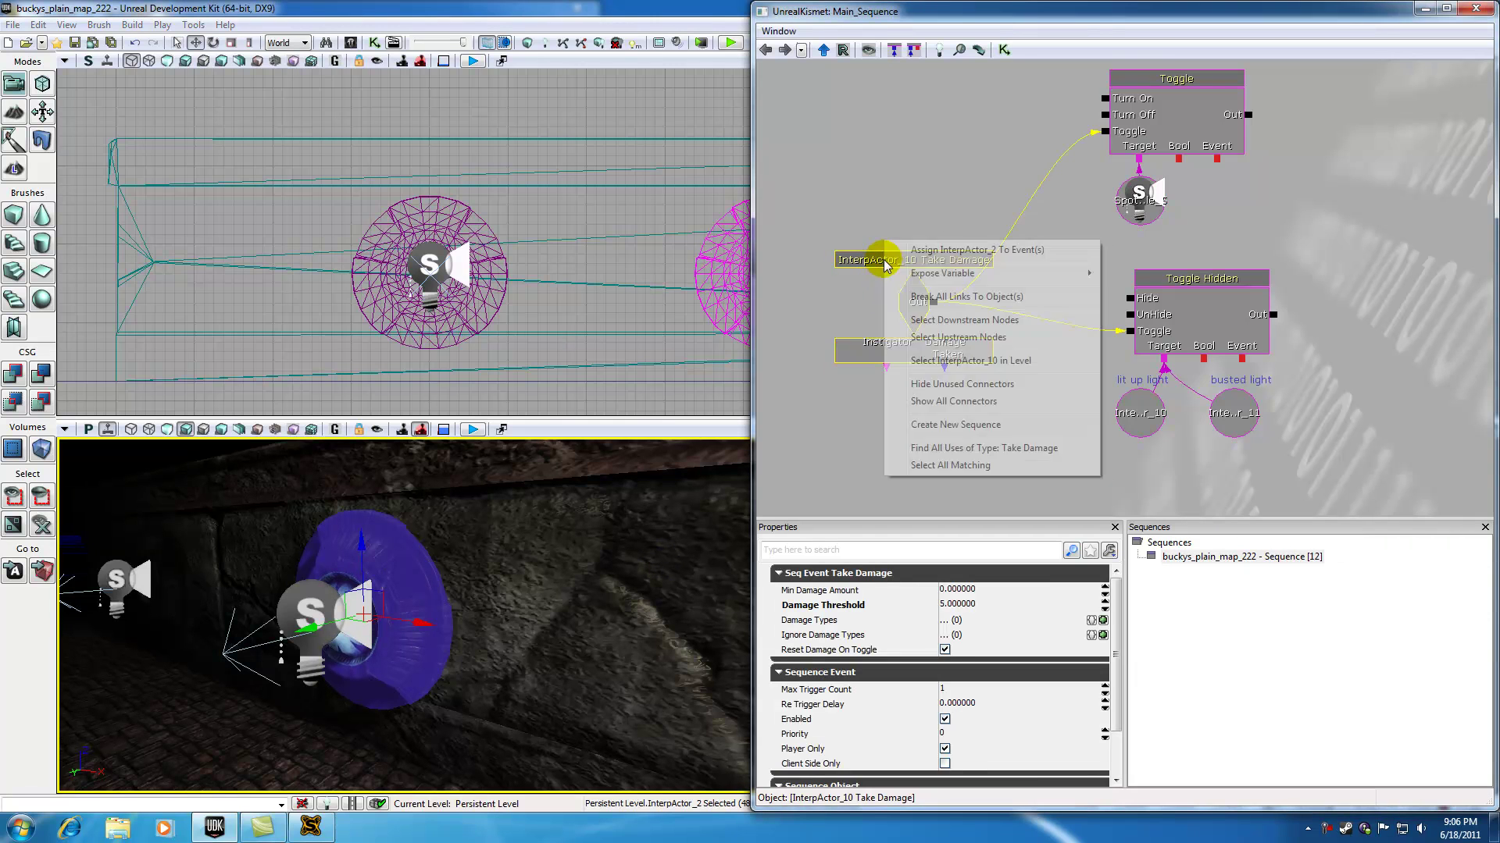
{"action": "left_click", "coordinate": [940, 251]}
Step: Assign InterpActor_2 to the lit up light object variable of the pasted Toggle Hidden action
{"action": "left_click_drag", "start_coordinate": [826, 302], "coordinate": [1332, 325]}
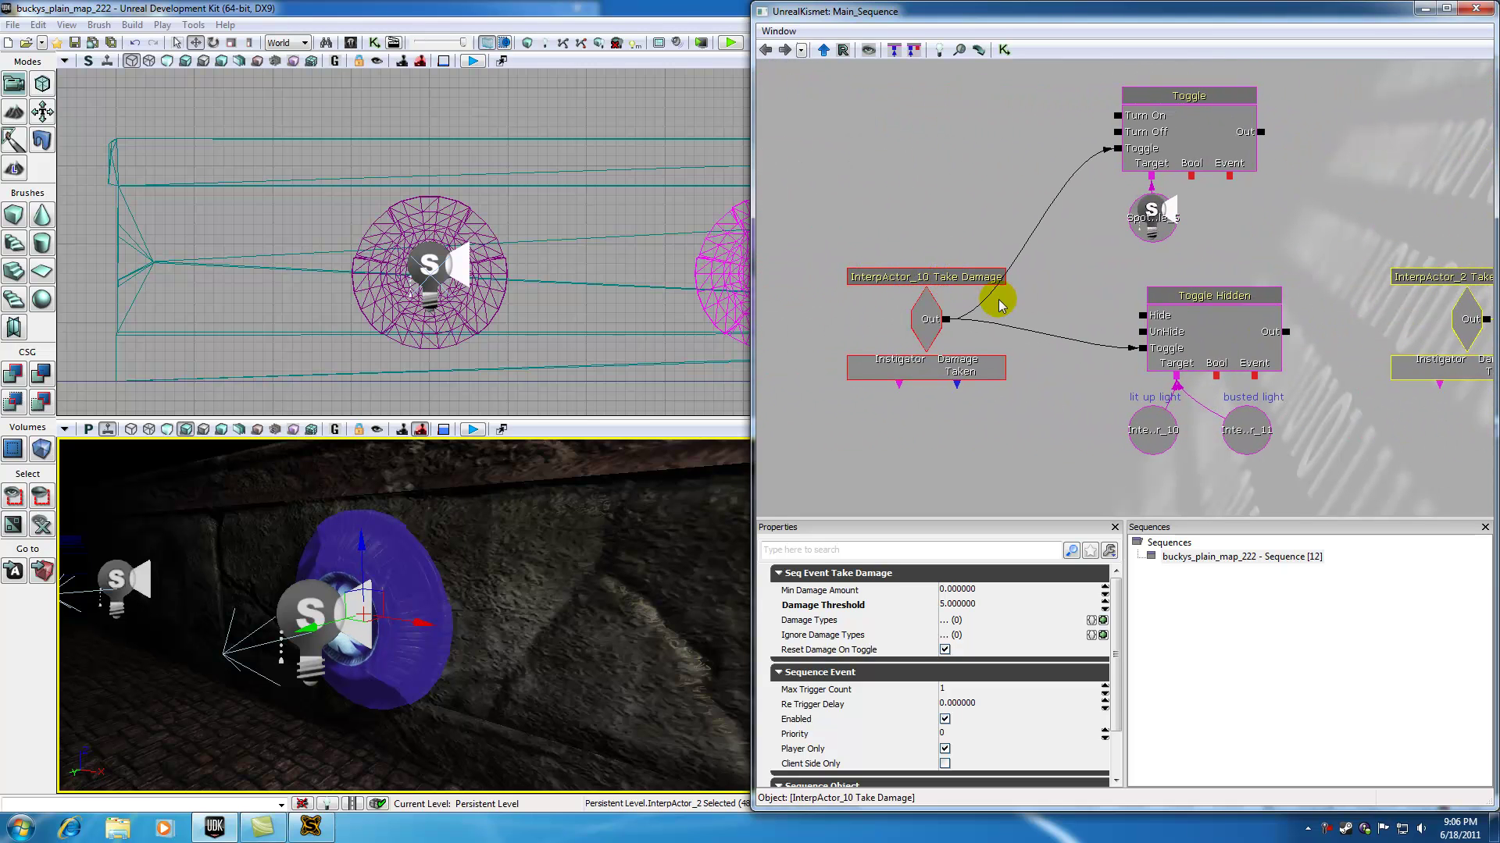
{"action": "left_click_drag", "start_coordinate": [1365, 435], "coordinate": [958, 476]}
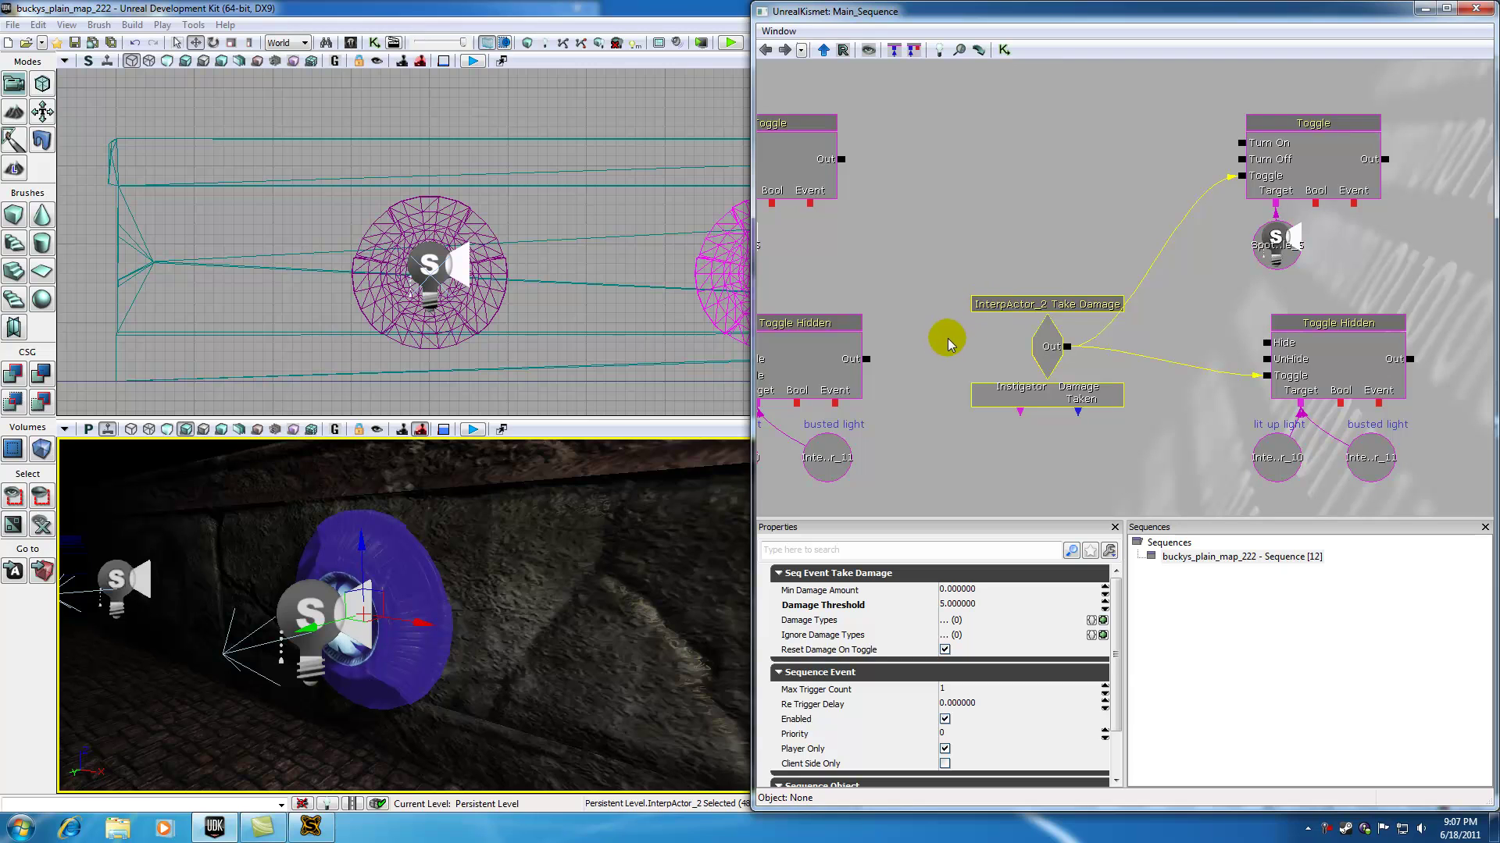
{"action": "left_click_drag", "start_coordinate": [945, 343], "coordinate": [910, 256]}
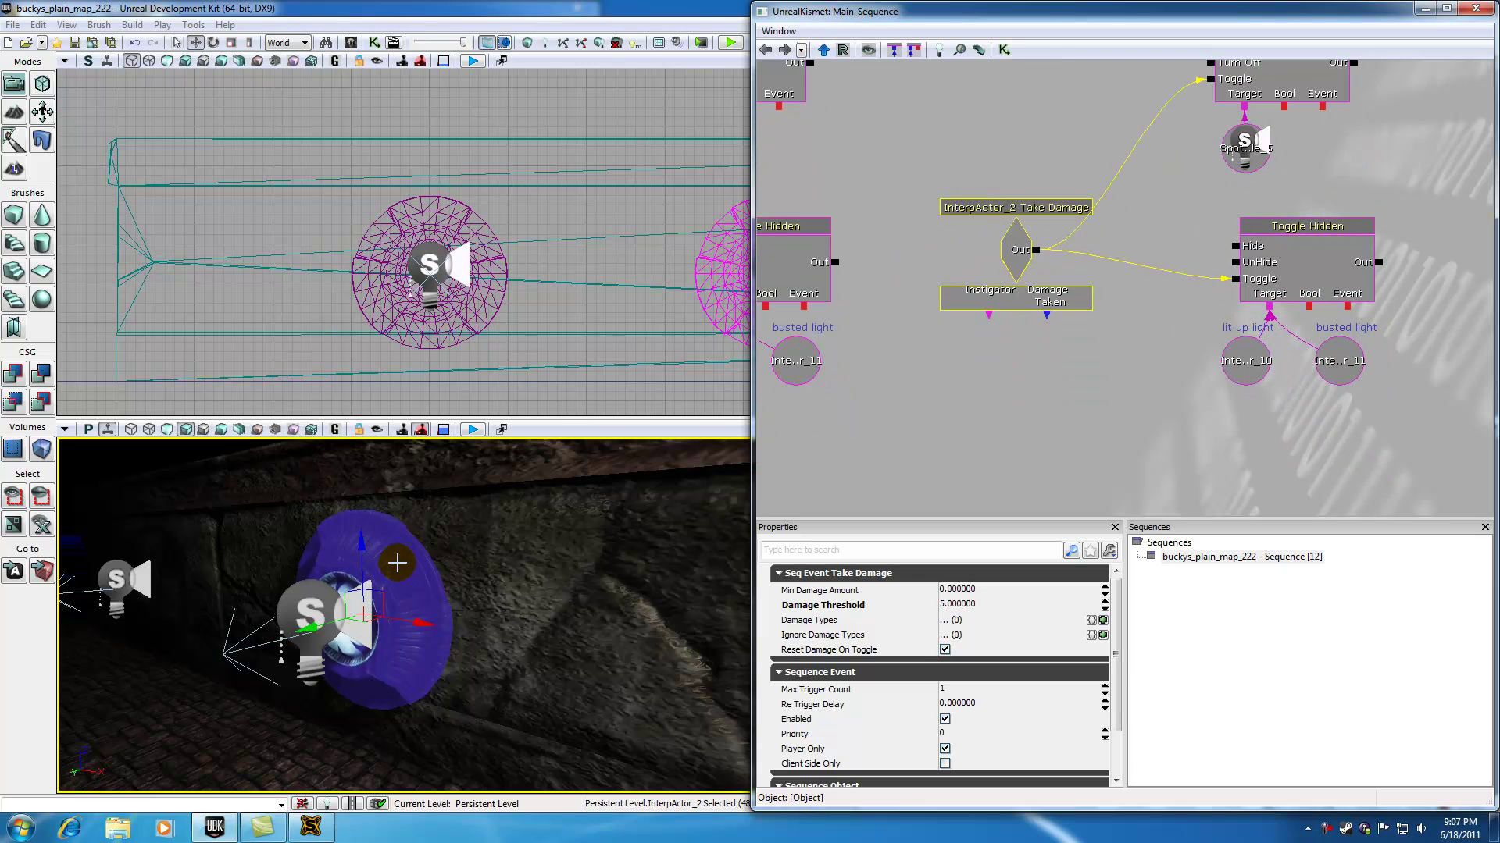
{"action": "left_click_drag", "start_coordinate": [1170, 414], "coordinate": [1038, 422]}
{"action": "right_click", "coordinate": [1026, 376]}
{"action": "left_click", "coordinate": [1030, 376]}
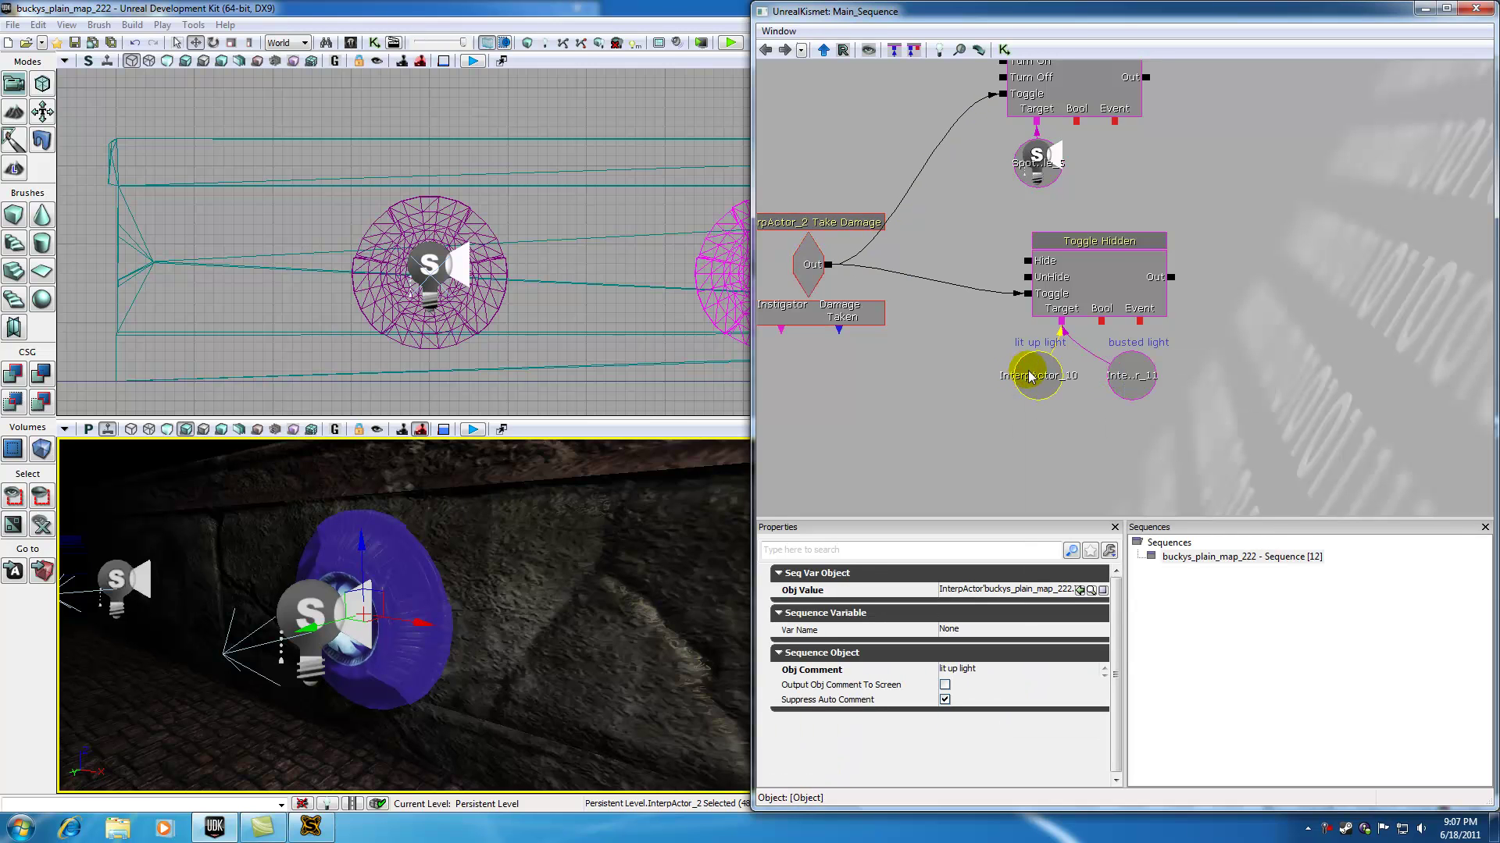
{"action": "right_click", "coordinate": [1035, 378]}
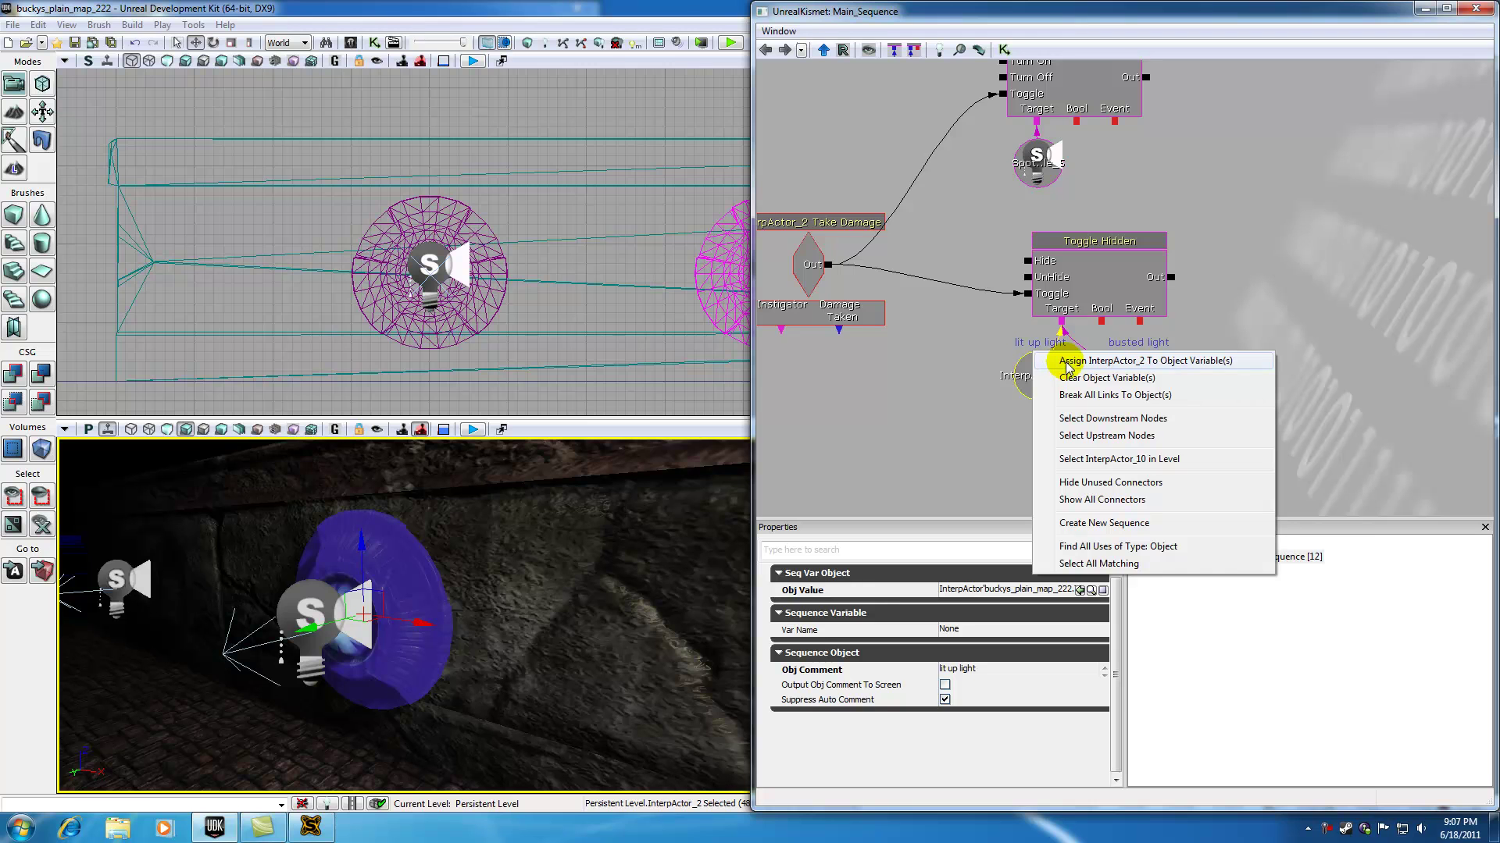
{"action": "left_click", "coordinate": [1067, 363]}
{"action": "left_click_drag", "start_coordinate": [922, 444], "coordinate": [1027, 431]}
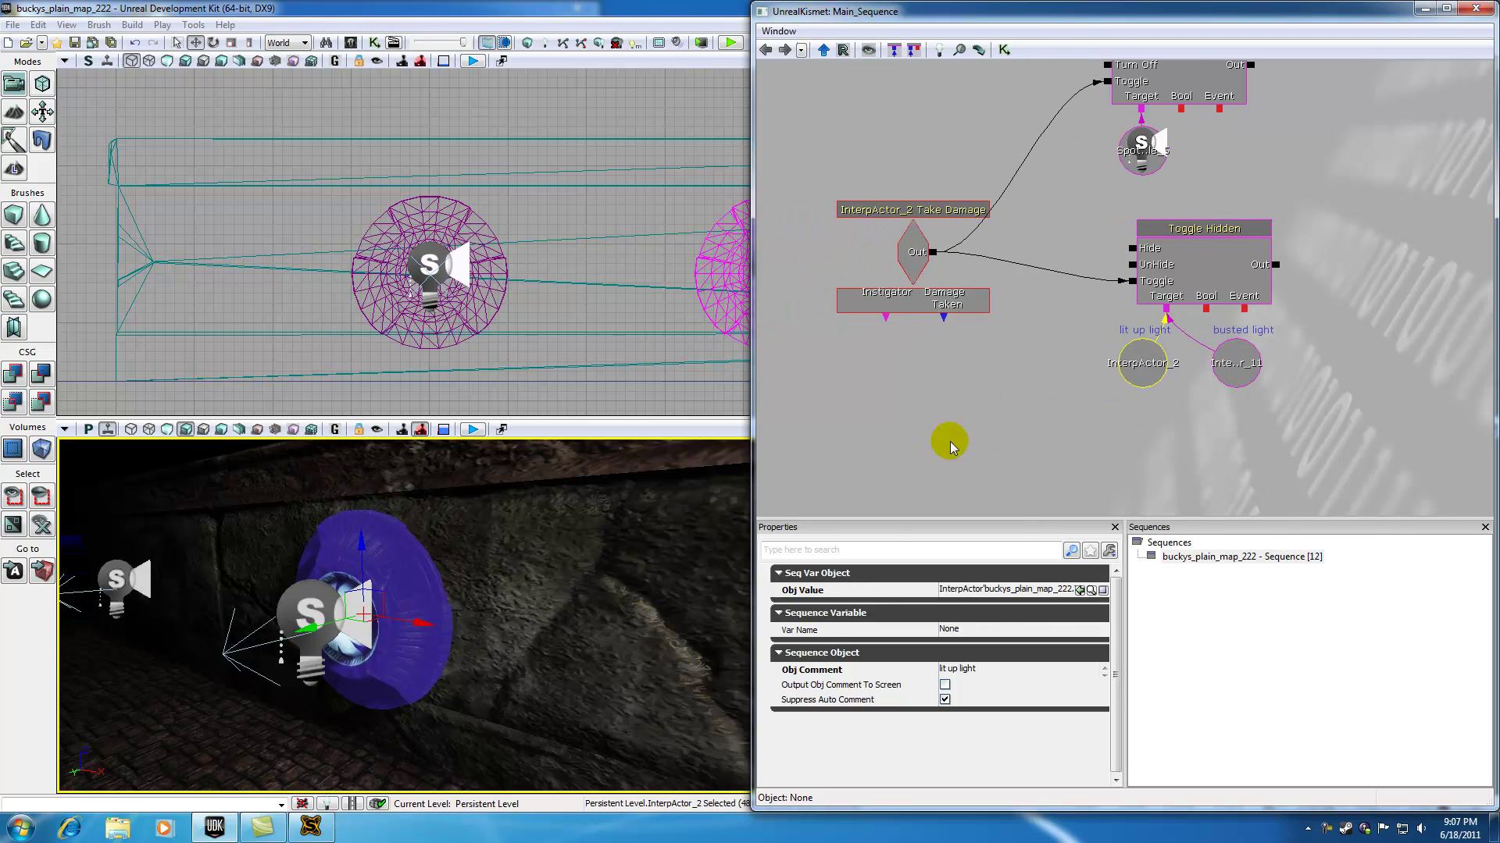
Step: Compare the original and pasted Kismet networks with the wall light each one controls in the level
{"action": "left_click_drag", "start_coordinate": [886, 441], "coordinate": [1153, 438]}
{"action": "left_click_drag", "start_coordinate": [975, 444], "coordinate": [1266, 472]}
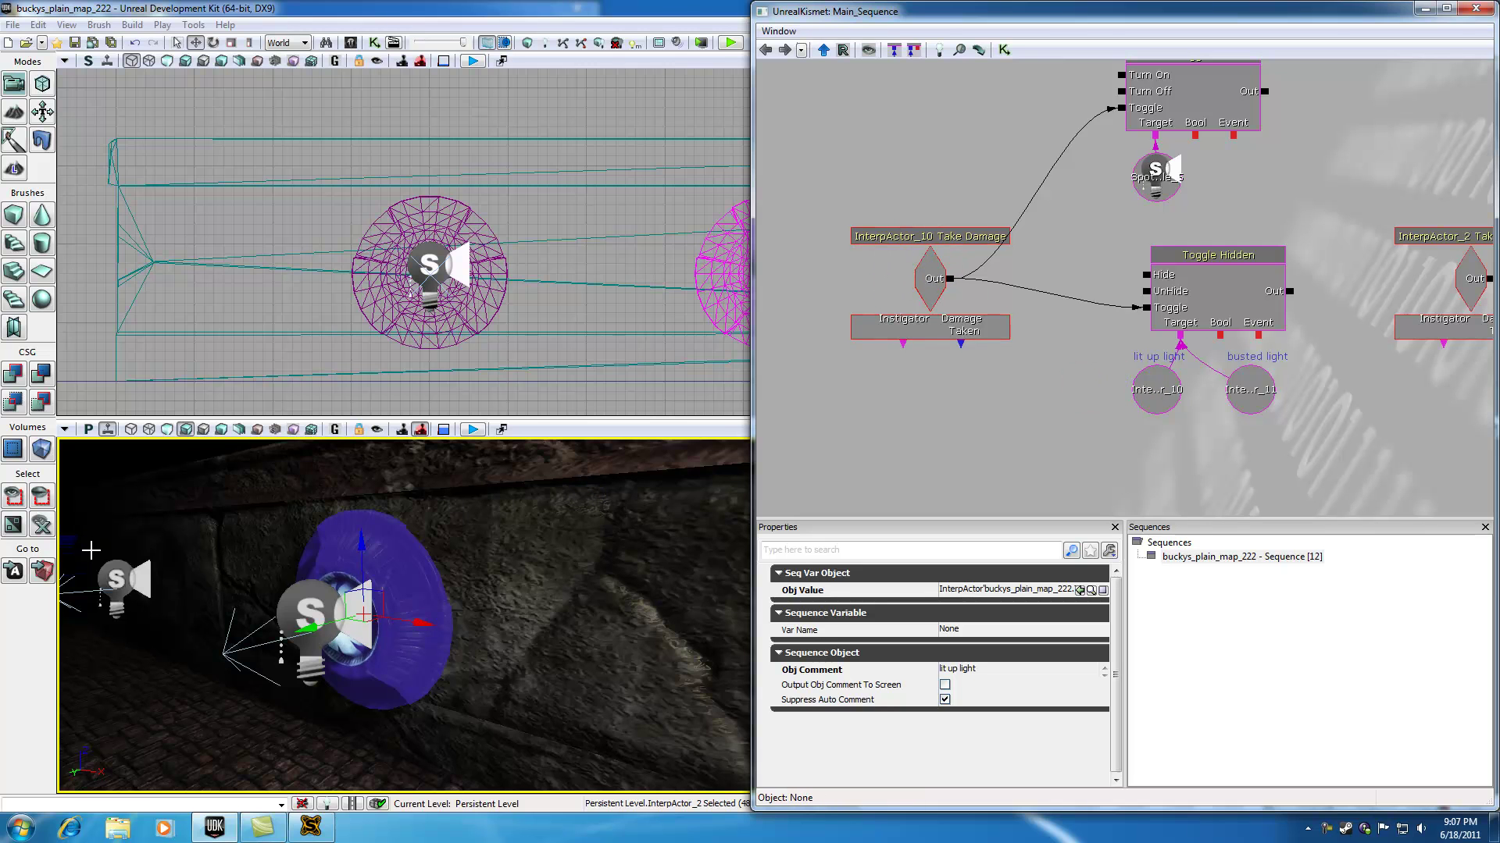
{"action": "left_click", "coordinate": [166, 571]}
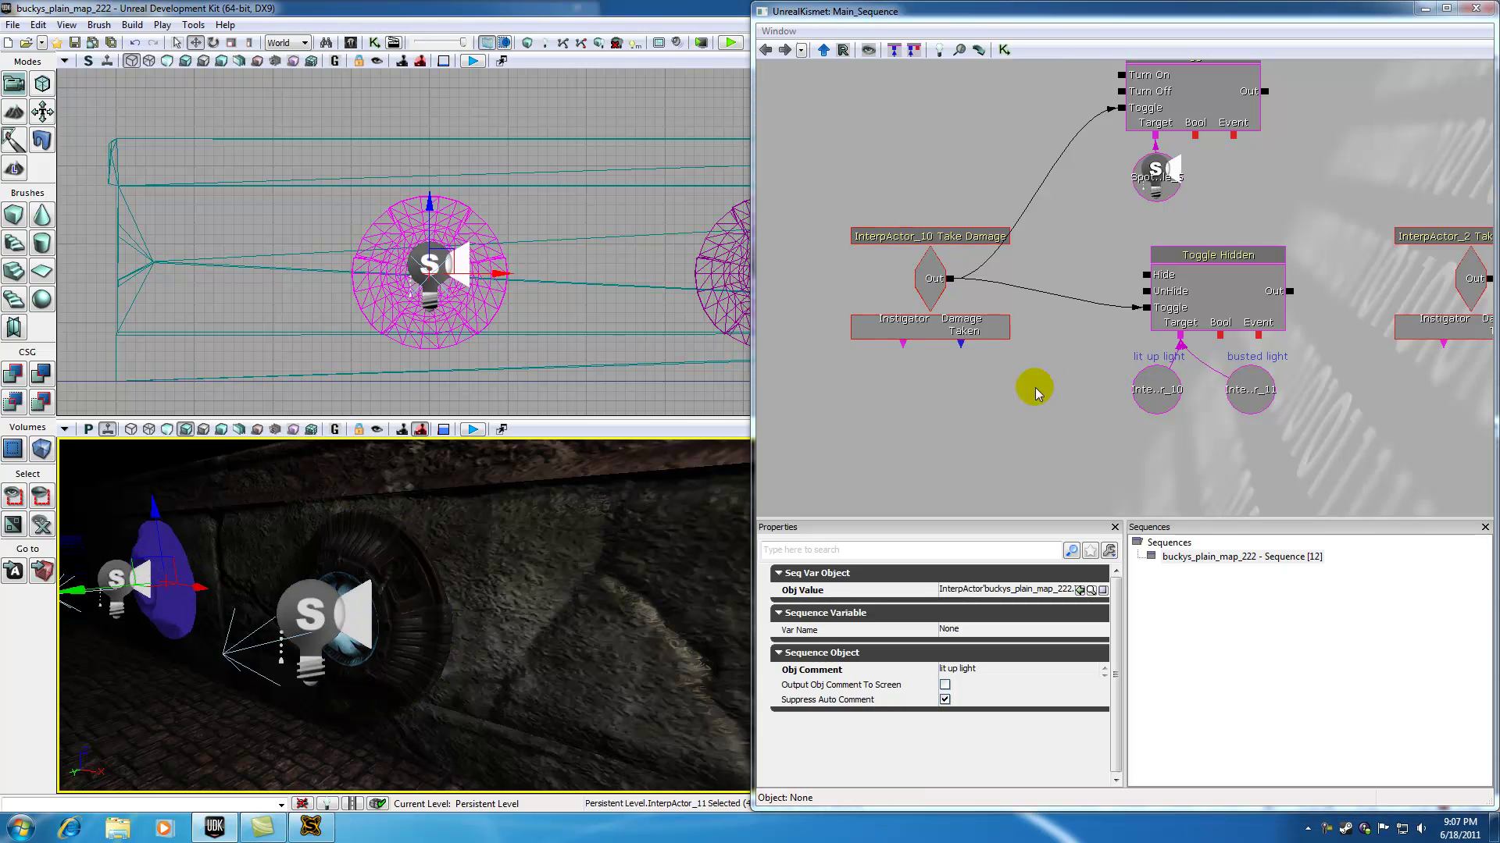
{"action": "mouse_move", "coordinate": [1076, 429]}
{"action": "left_mouse_down"}
{"action": "mouse_move", "coordinate": [1009, 456]}
{"action": "mouse_move", "coordinate": [783, 467]}
{"action": "left_mouse_up"}
{"action": "left_click_drag", "start_coordinate": [1171, 438], "coordinate": [964, 445]}
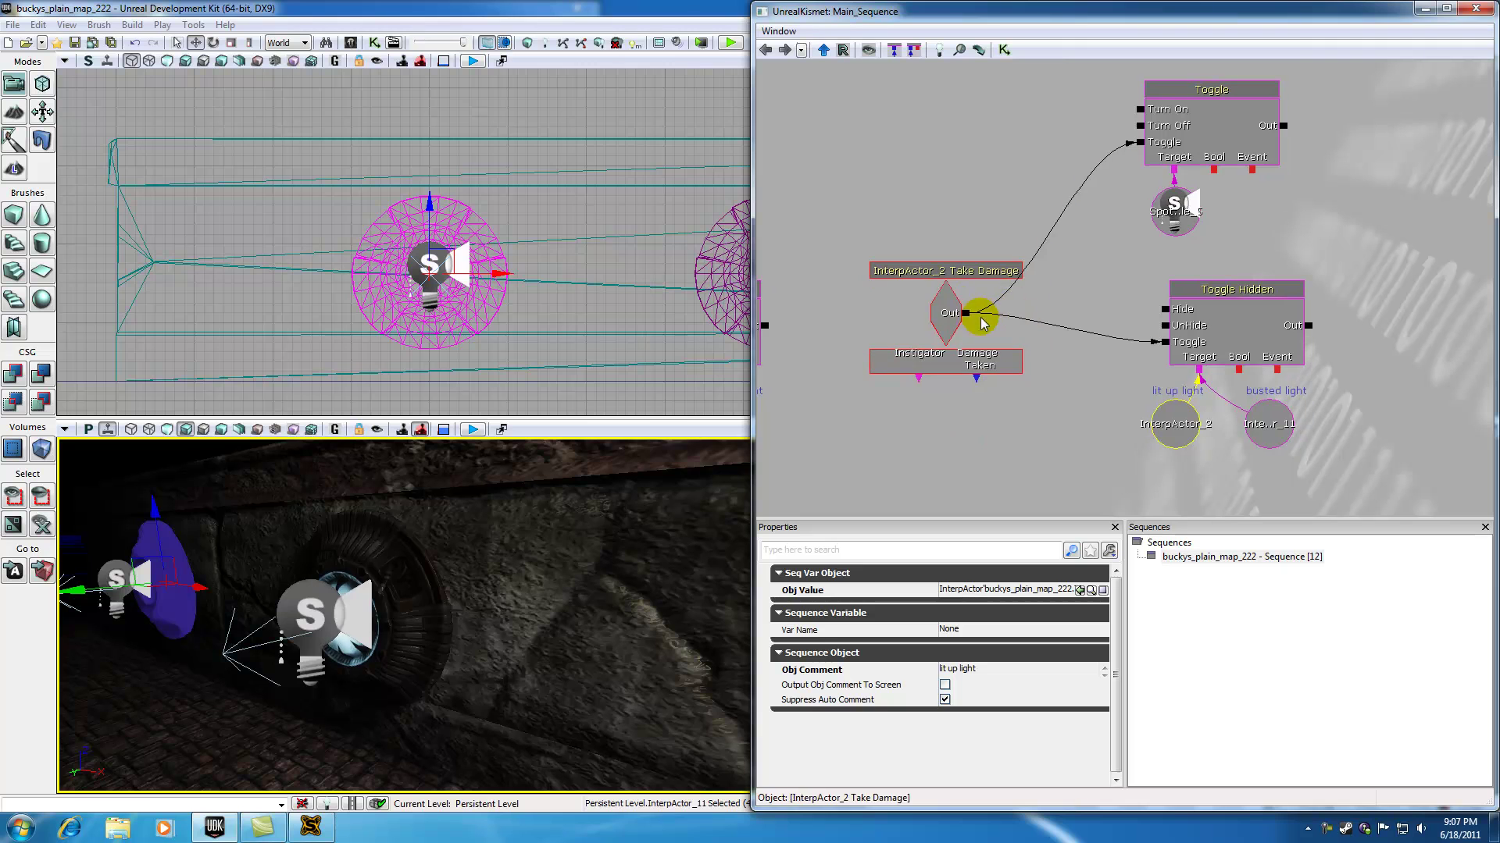
{"action": "left_click", "coordinate": [415, 581]}
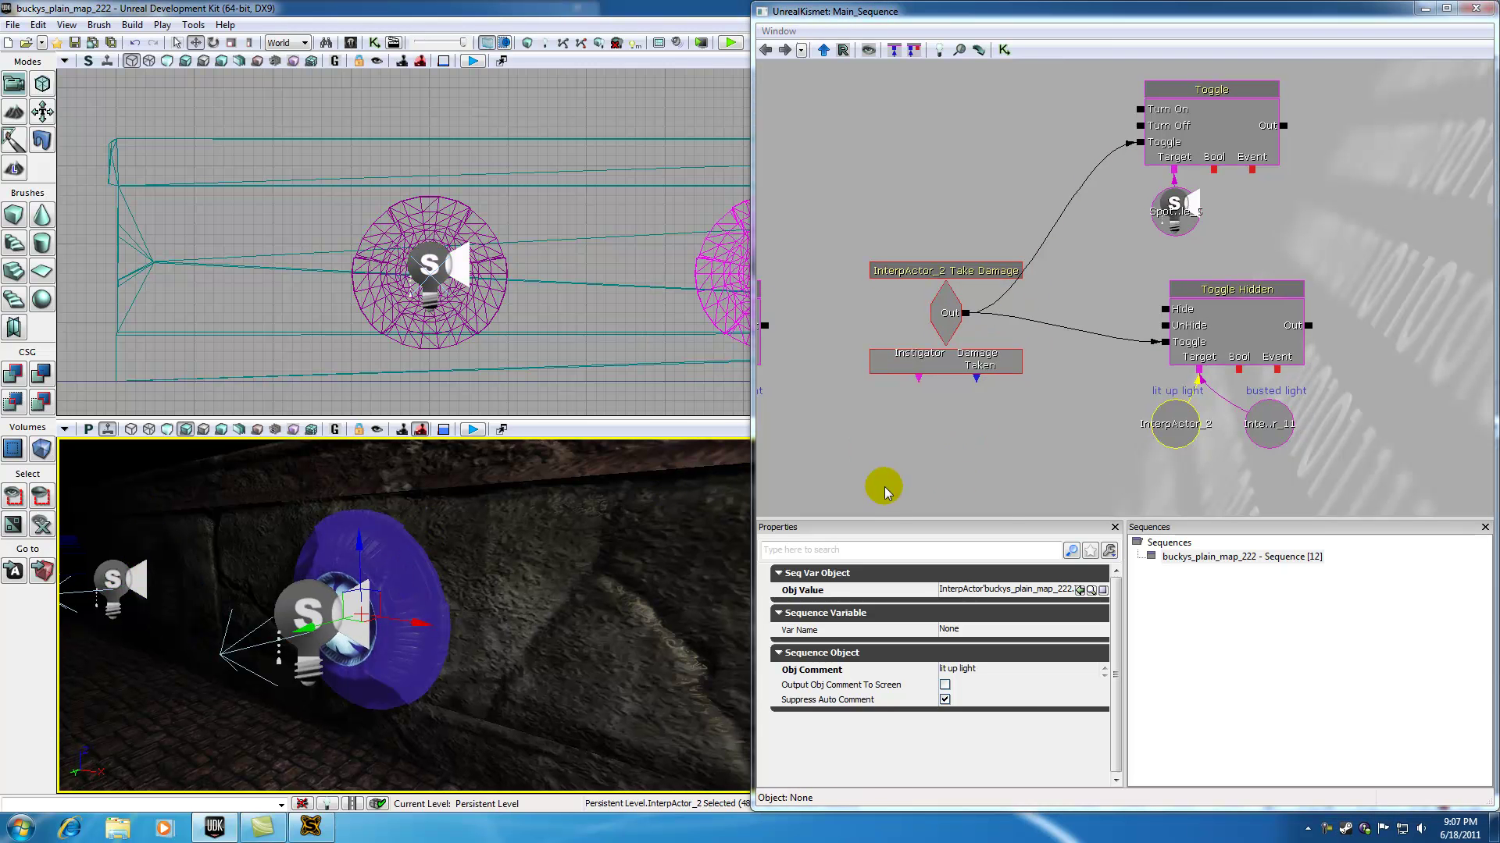
{"action": "left_click_drag", "start_coordinate": [1028, 463], "coordinate": [1001, 490]}
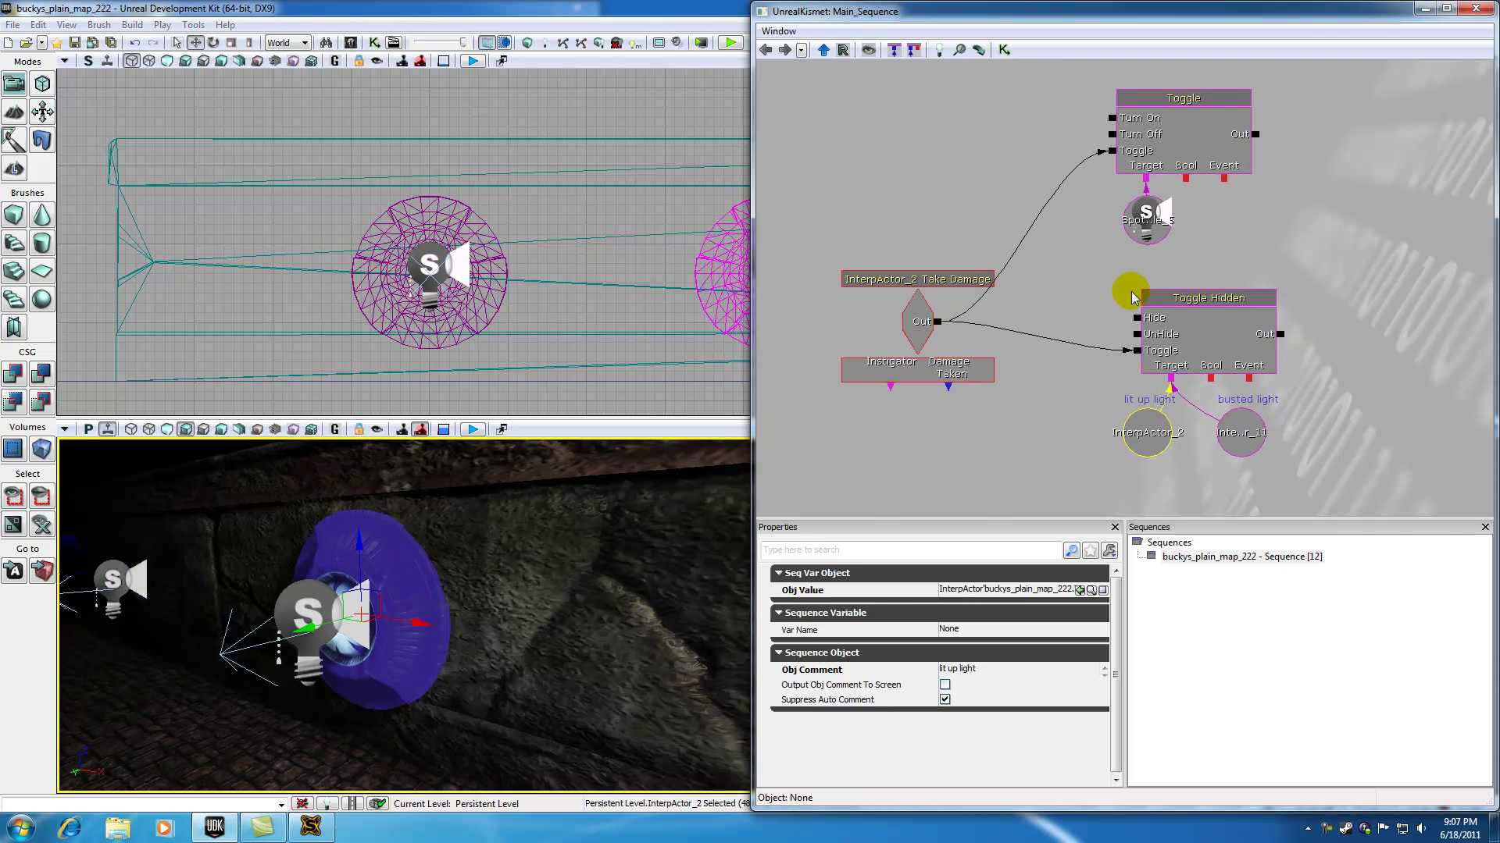
Step: Select the duplicated light's spotlight and assign SpotLightToggleable_2 to the object variable of the pasted Toggle action
{"action": "left_click", "coordinate": [316, 604]}
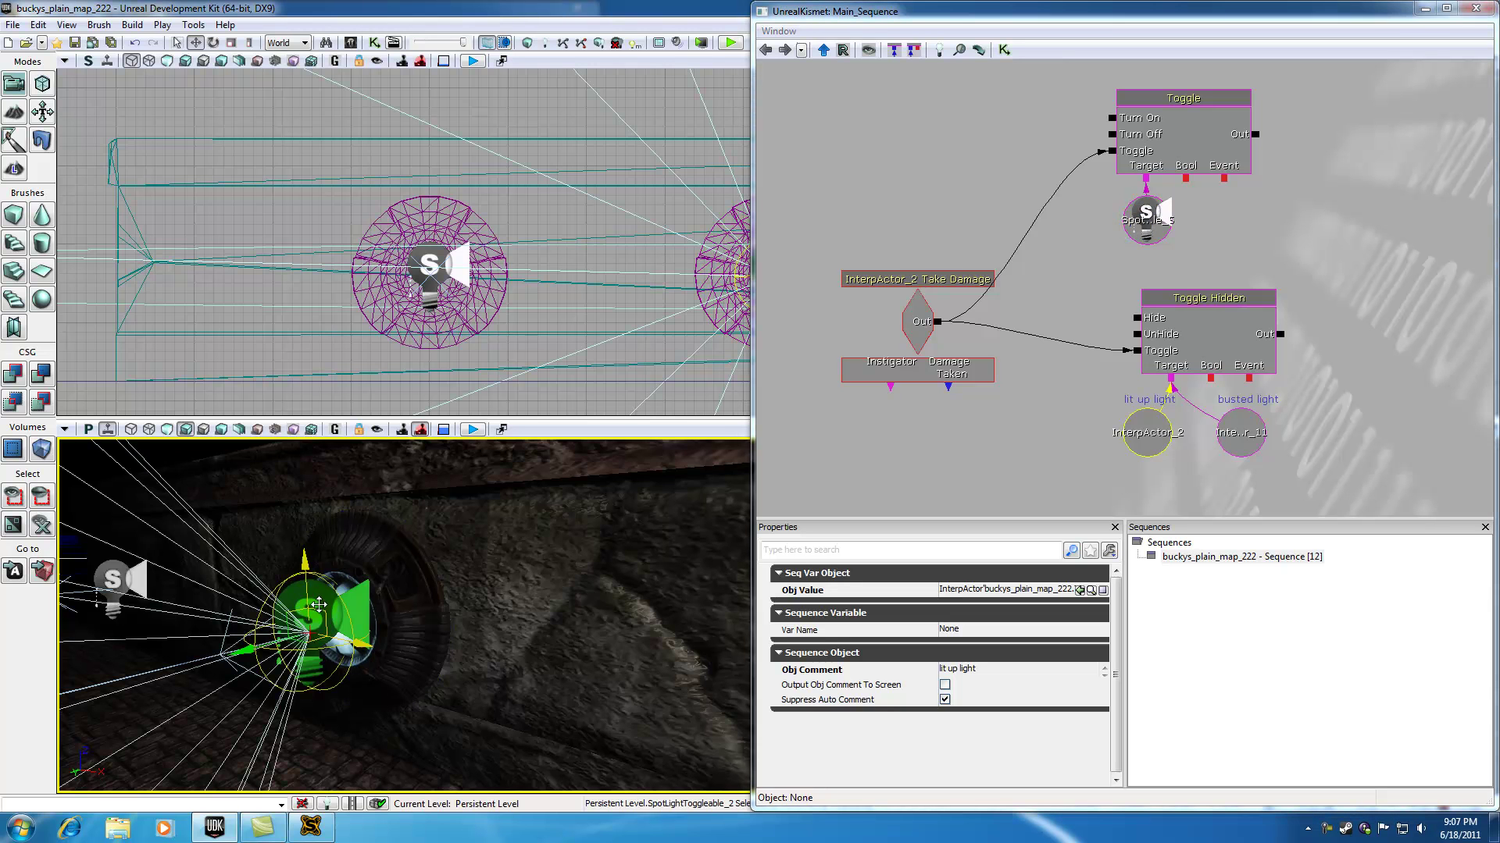
{"action": "left_click", "coordinate": [1145, 225]}
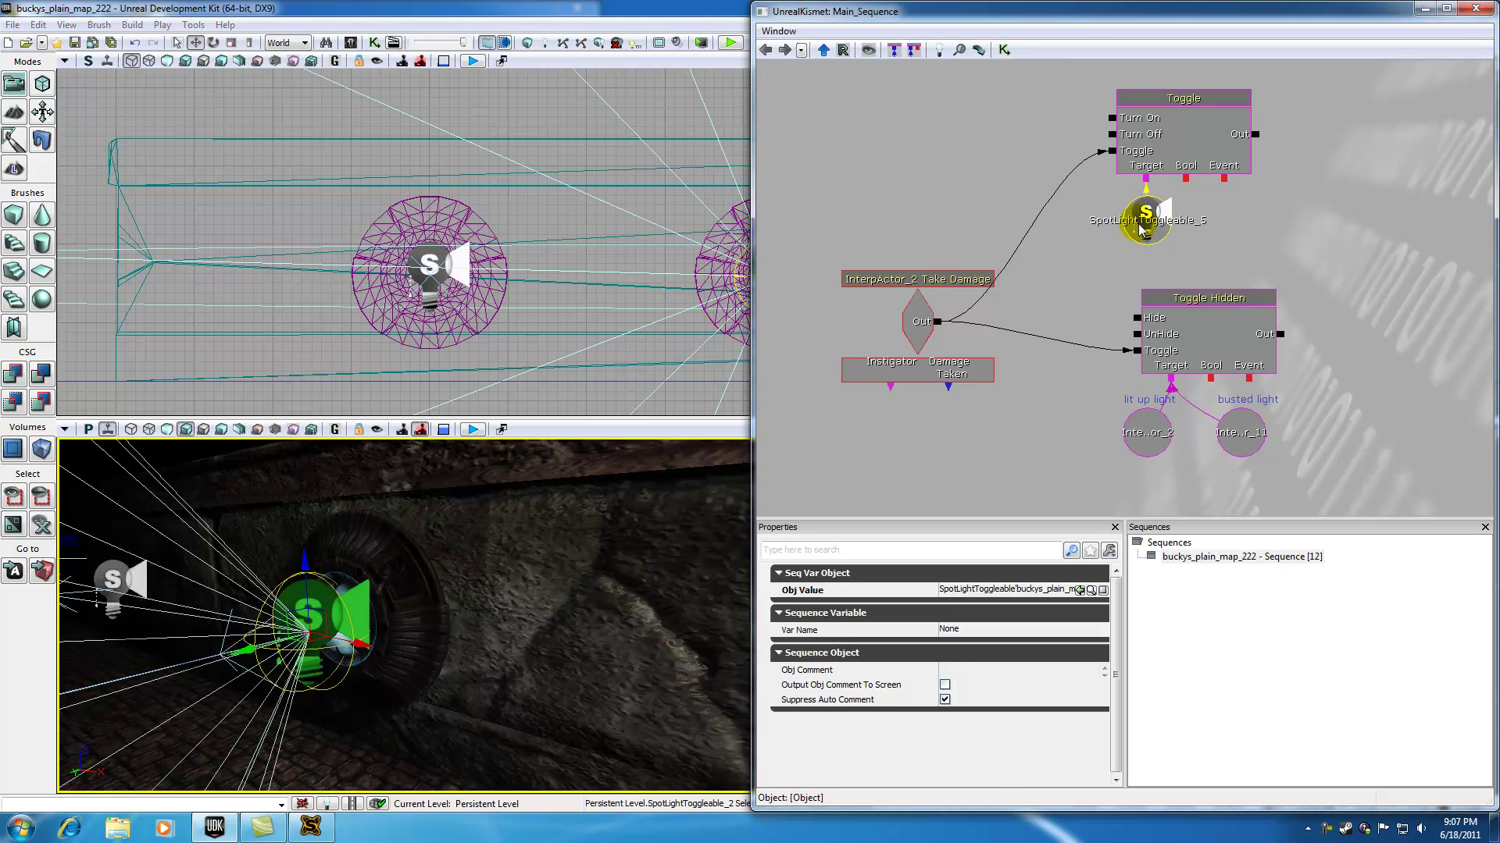
{"action": "right_click", "coordinate": [1140, 217]}
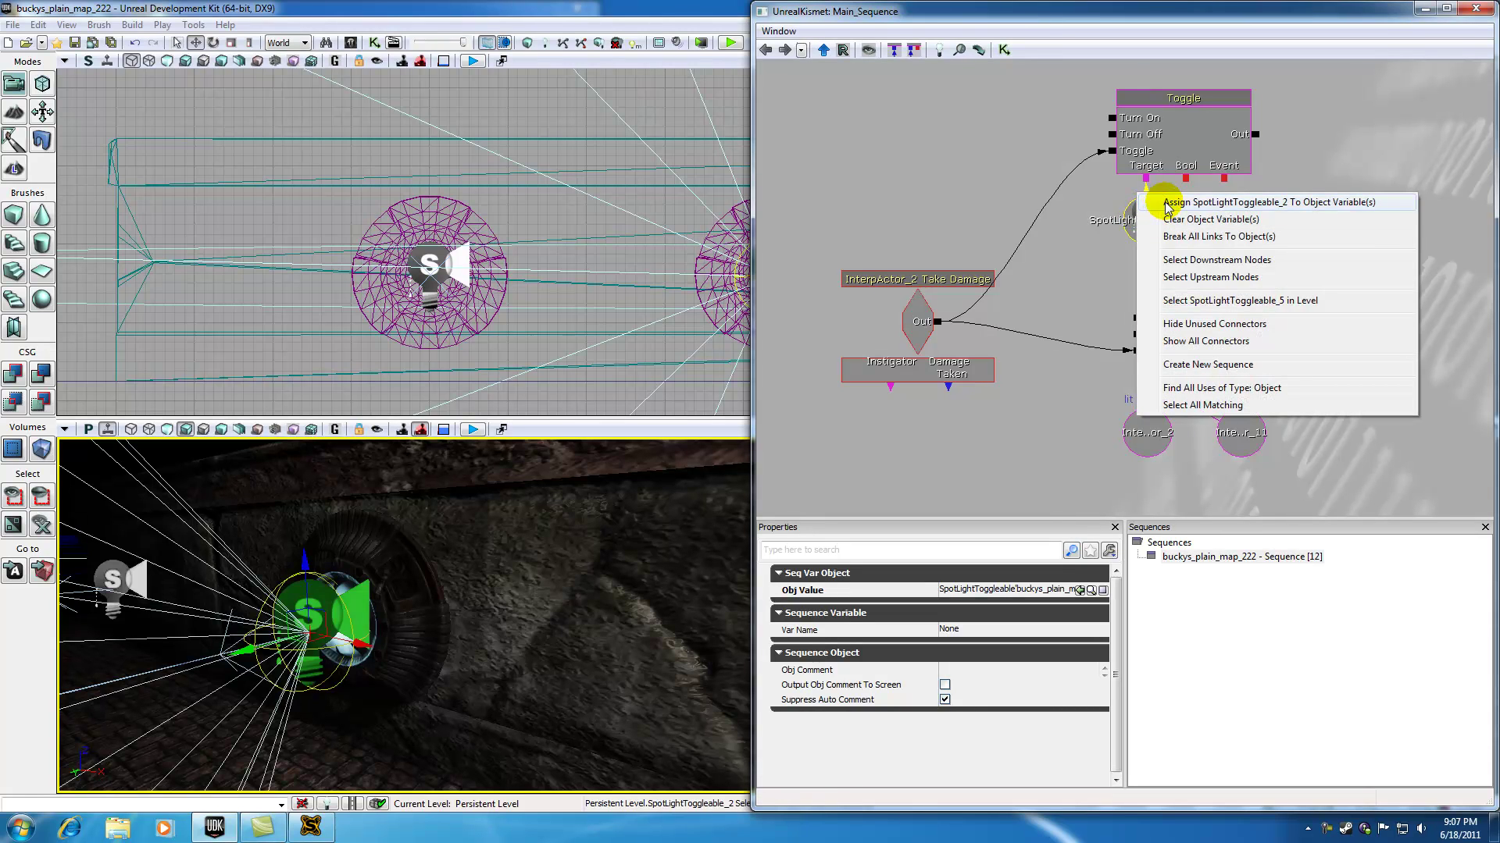
{"action": "left_click", "coordinate": [1219, 203]}
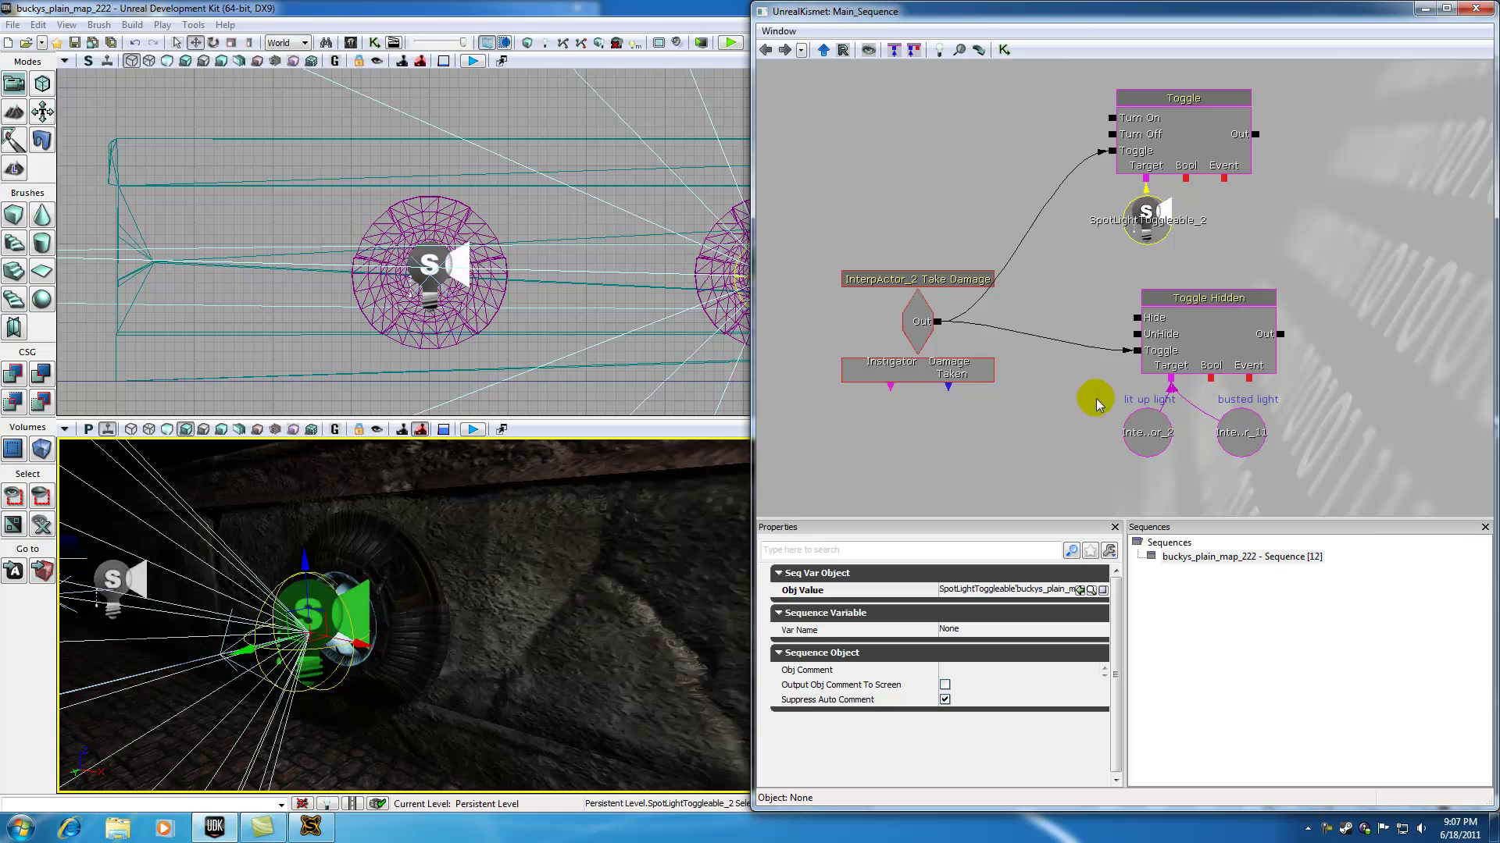
Step: Unhide all actors, select the duplicate's busted mesh, and assign InterpActor_3 to the busted light variable of the pasted Toggle Hidden action
{"action": "left_click", "coordinate": [1242, 436]}
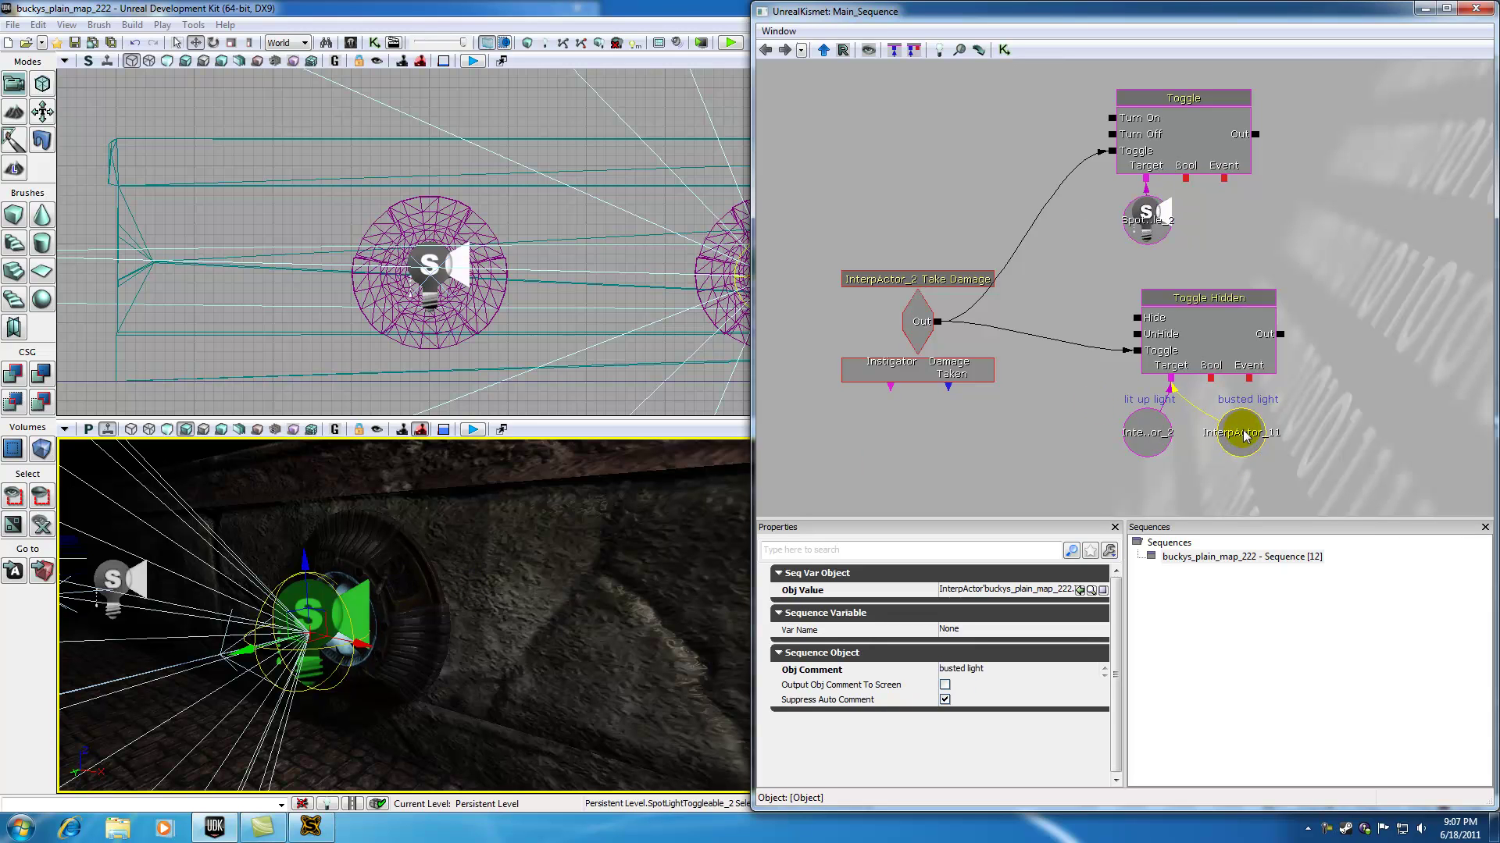
{"action": "left_click", "coordinate": [41, 527]}
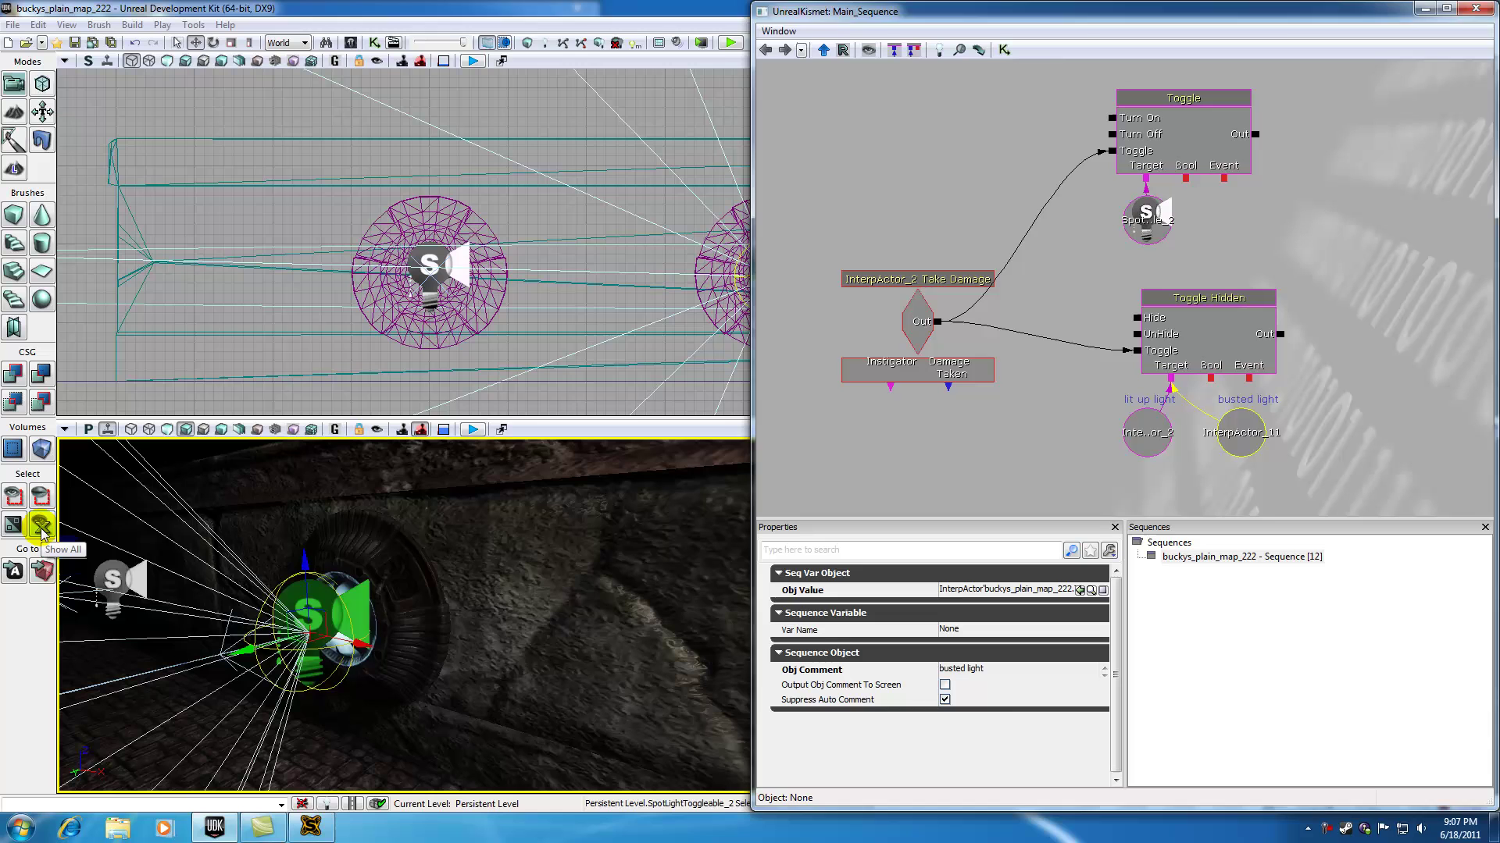
{"action": "left_click", "coordinate": [394, 587]}
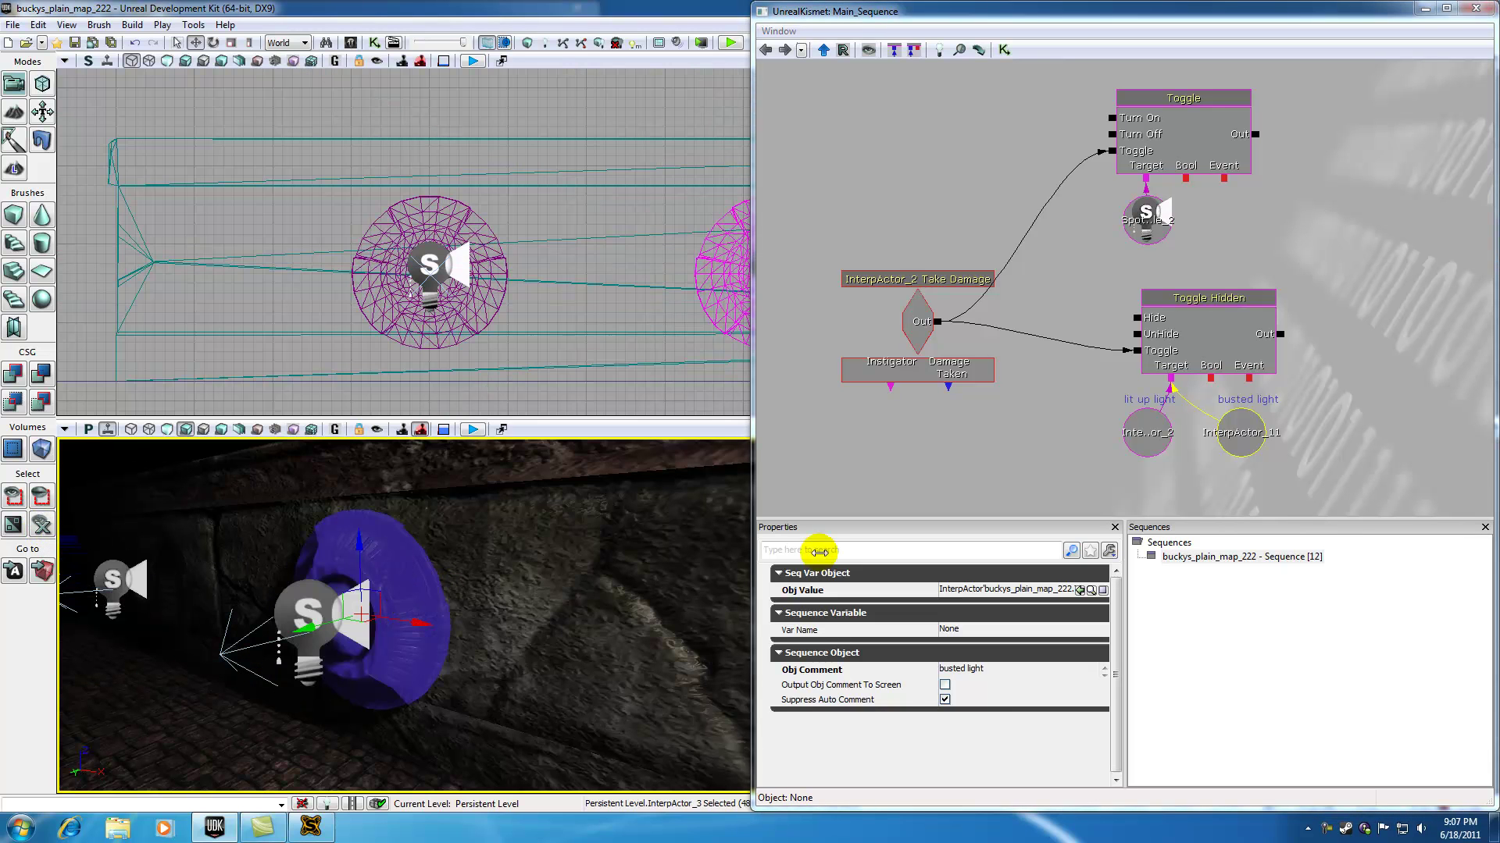
{"action": "right_click", "coordinate": [1233, 434]}
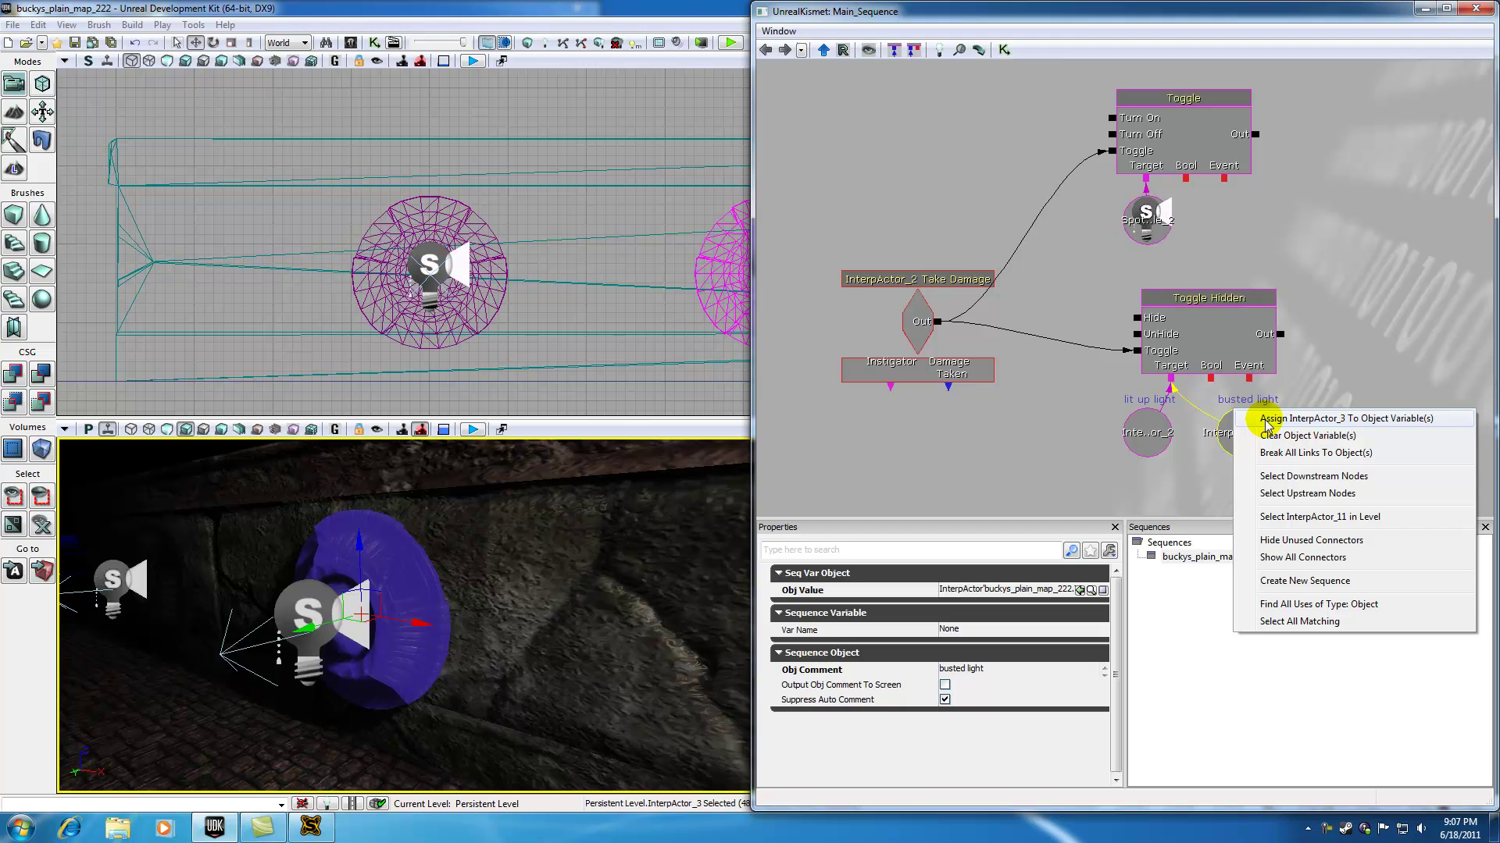
{"action": "left_click", "coordinate": [1266, 421]}
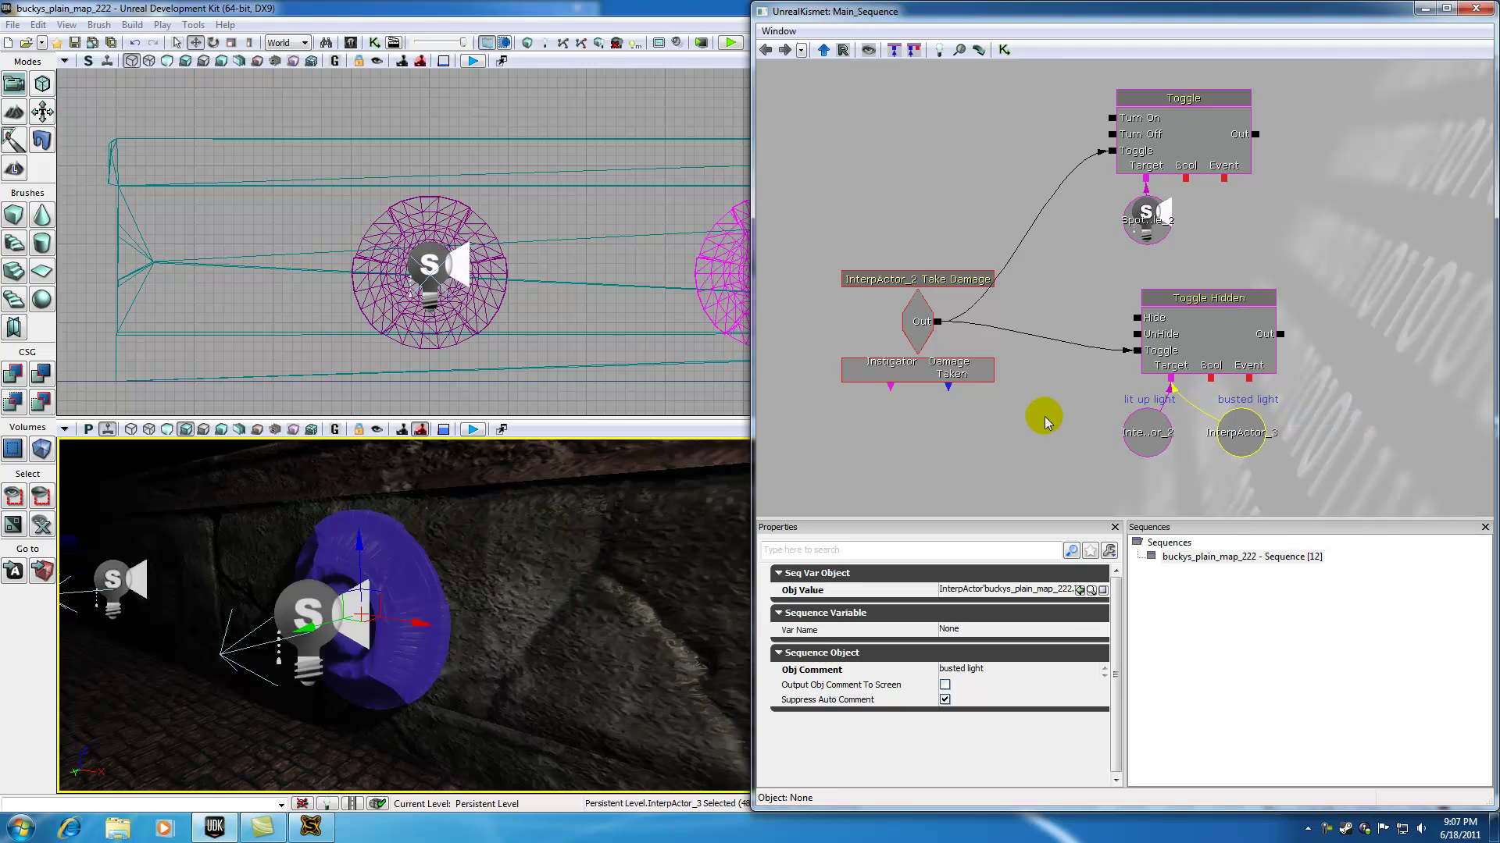
Step: Review both complete Kismet networks by selecting each group of nodes and its matching wall light in the level
{"action": "left_click_drag", "start_coordinate": [1043, 415], "coordinate": [885, 461]}
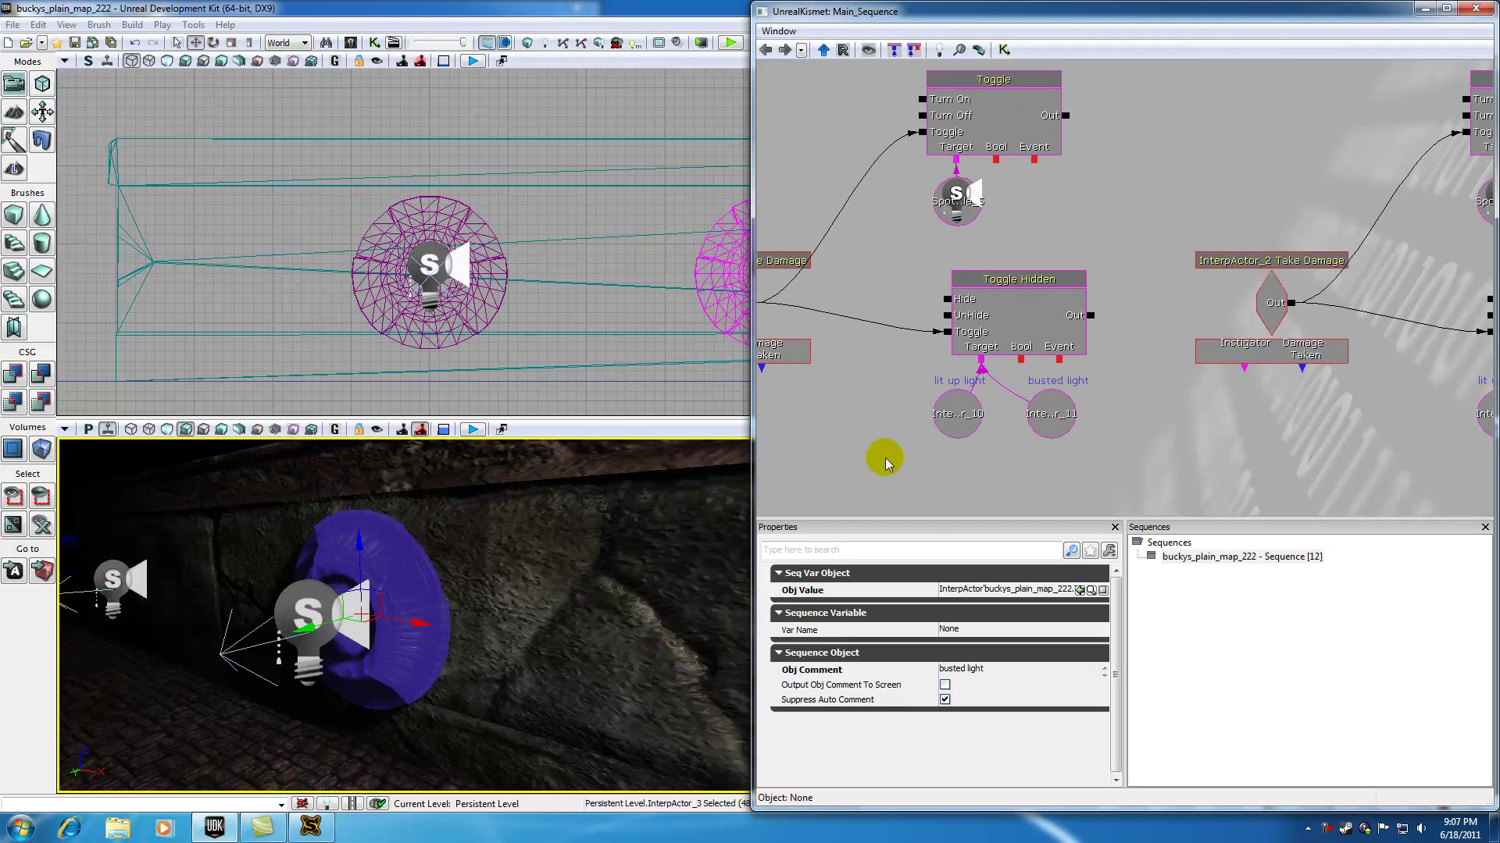
{"action": "scroll", "coordinate": [924, 458], "scroll_direction": "down", "scroll_amount": 5}
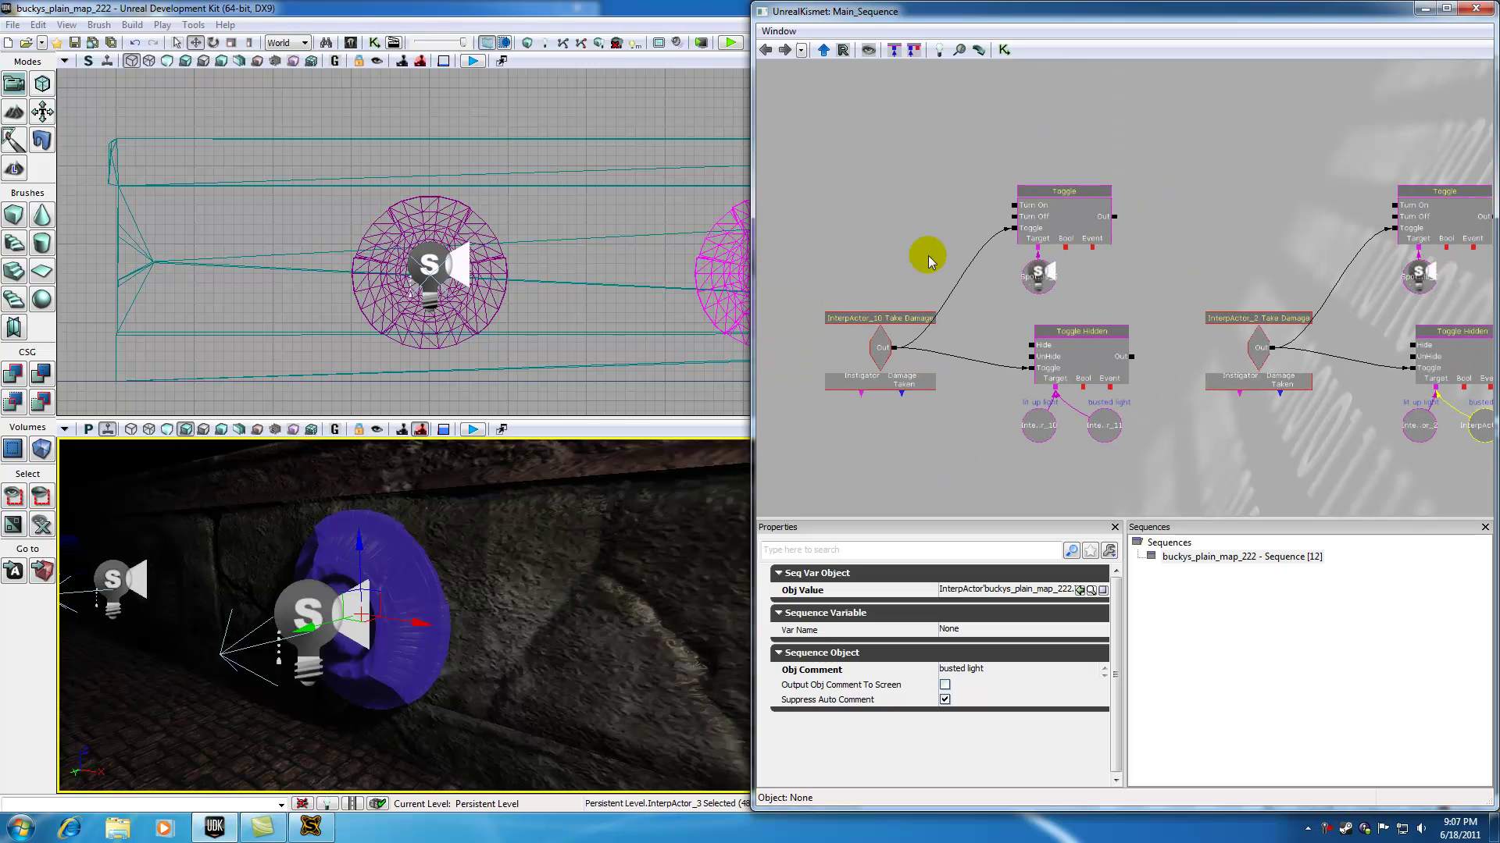
{"action": "left_click", "coordinate": [878, 215]}
{"action": "left_click_drag", "start_coordinate": [863, 178], "coordinate": [912, 460], "text": "ctrl+alt"}
{"action": "left_click", "coordinate": [171, 557]}
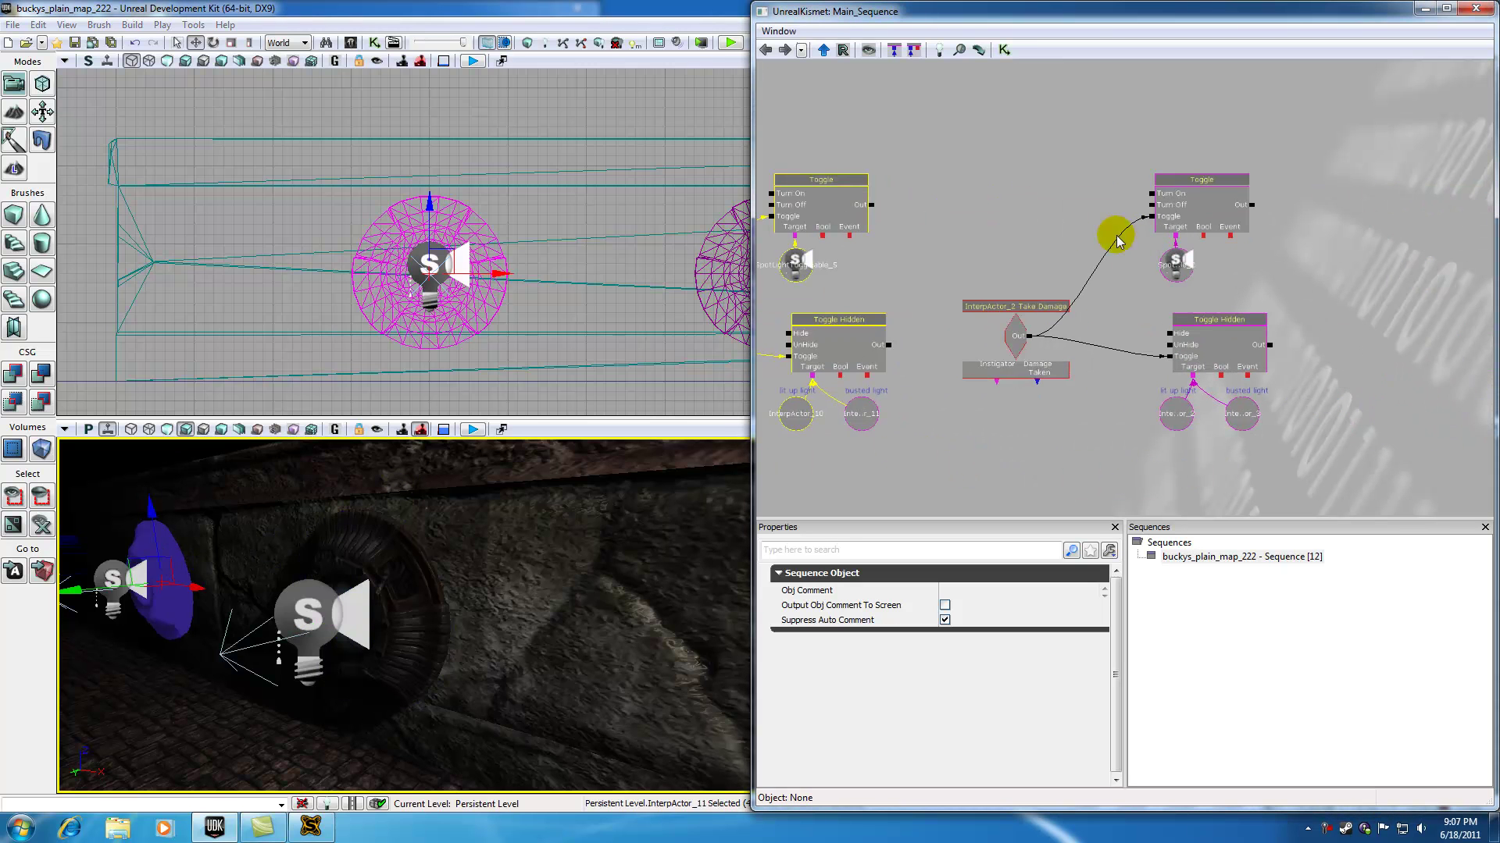
{"action": "left_click_drag", "start_coordinate": [1033, 190], "coordinate": [1306, 469], "text": "ctrl+alt"}
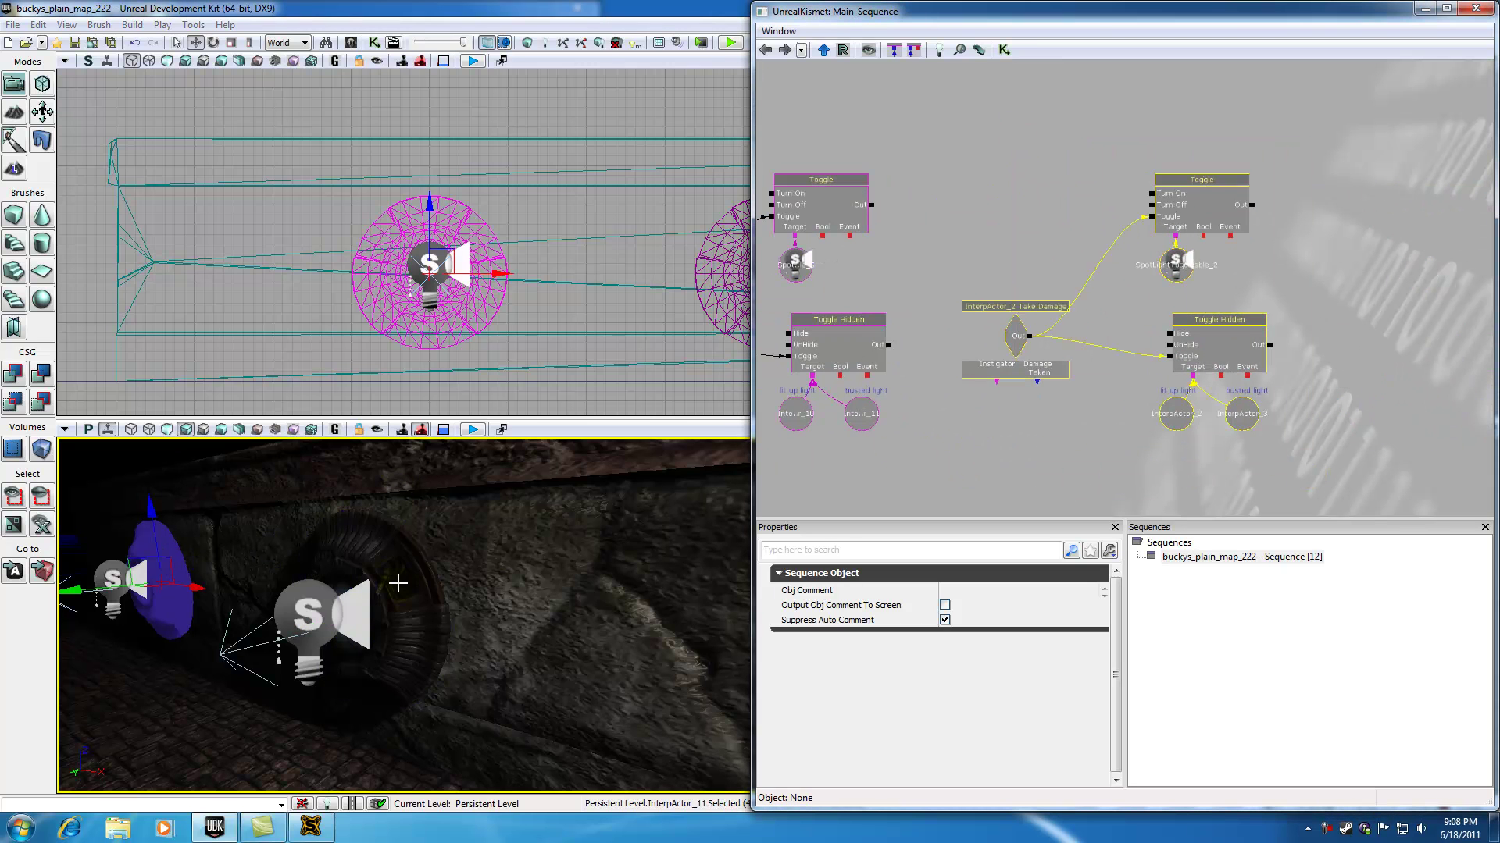
{"action": "left_click", "coordinate": [325, 578]}
{"action": "left_click", "coordinate": [320, 598]}
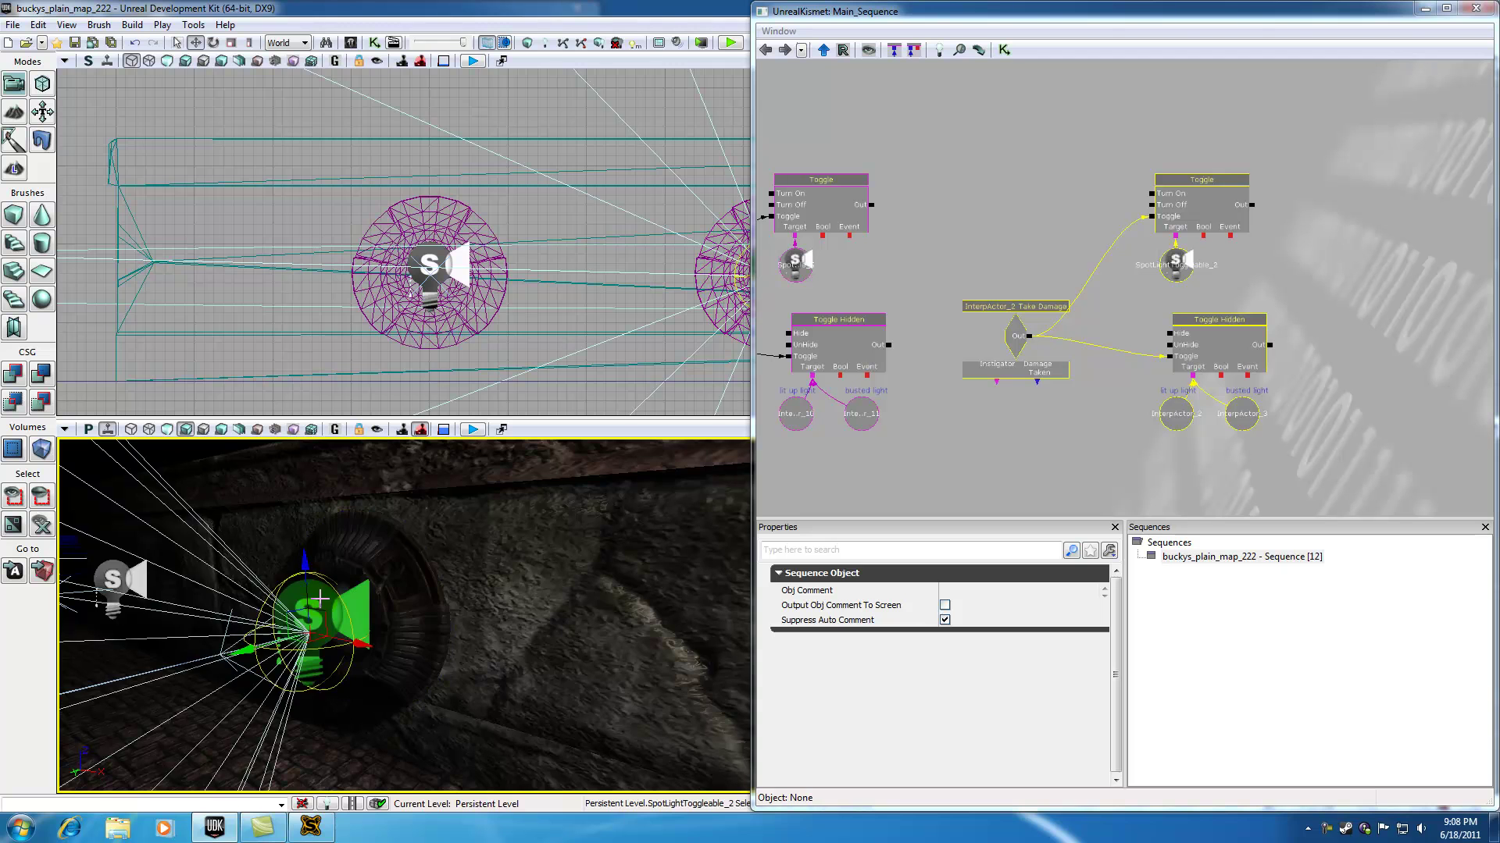
{"action": "left_click", "coordinate": [390, 570]}
{"action": "left_click", "coordinate": [301, 610]}
{"action": "scroll", "coordinate": [1118, 266], "scroll_direction": "down", "scroll_amount": 2}
{"action": "left_click_drag", "start_coordinate": [959, 289], "coordinate": [1088, 337]}
Step: Close Kismet, start a playtest from the floor near the wall, and walk up to the two lights
{"action": "left_click", "coordinate": [1476, 8]}
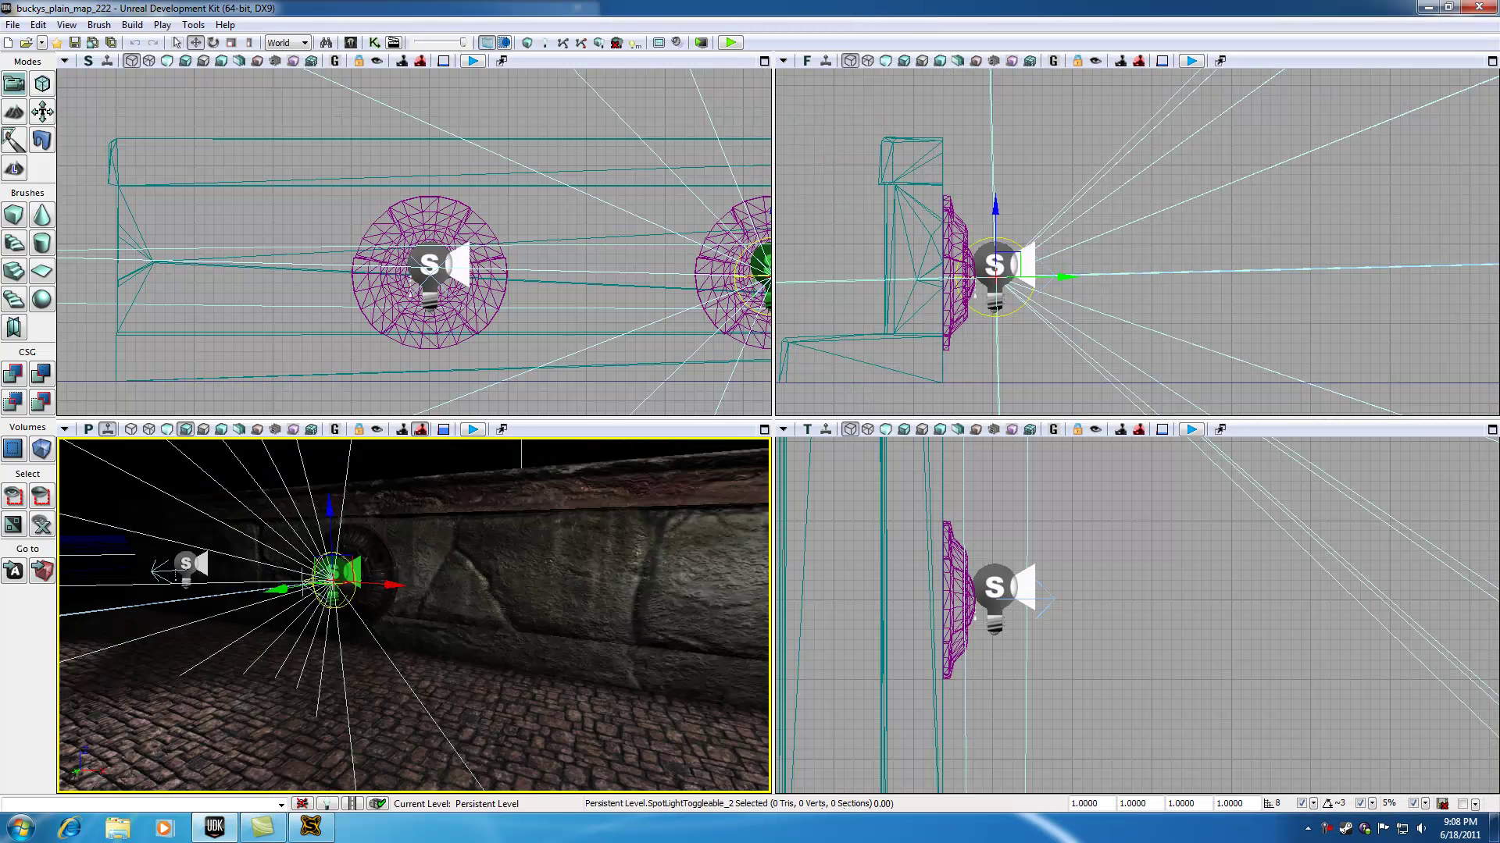
{"action": "right_click", "coordinate": [396, 338]}
{"action": "left_click", "coordinate": [418, 646]}
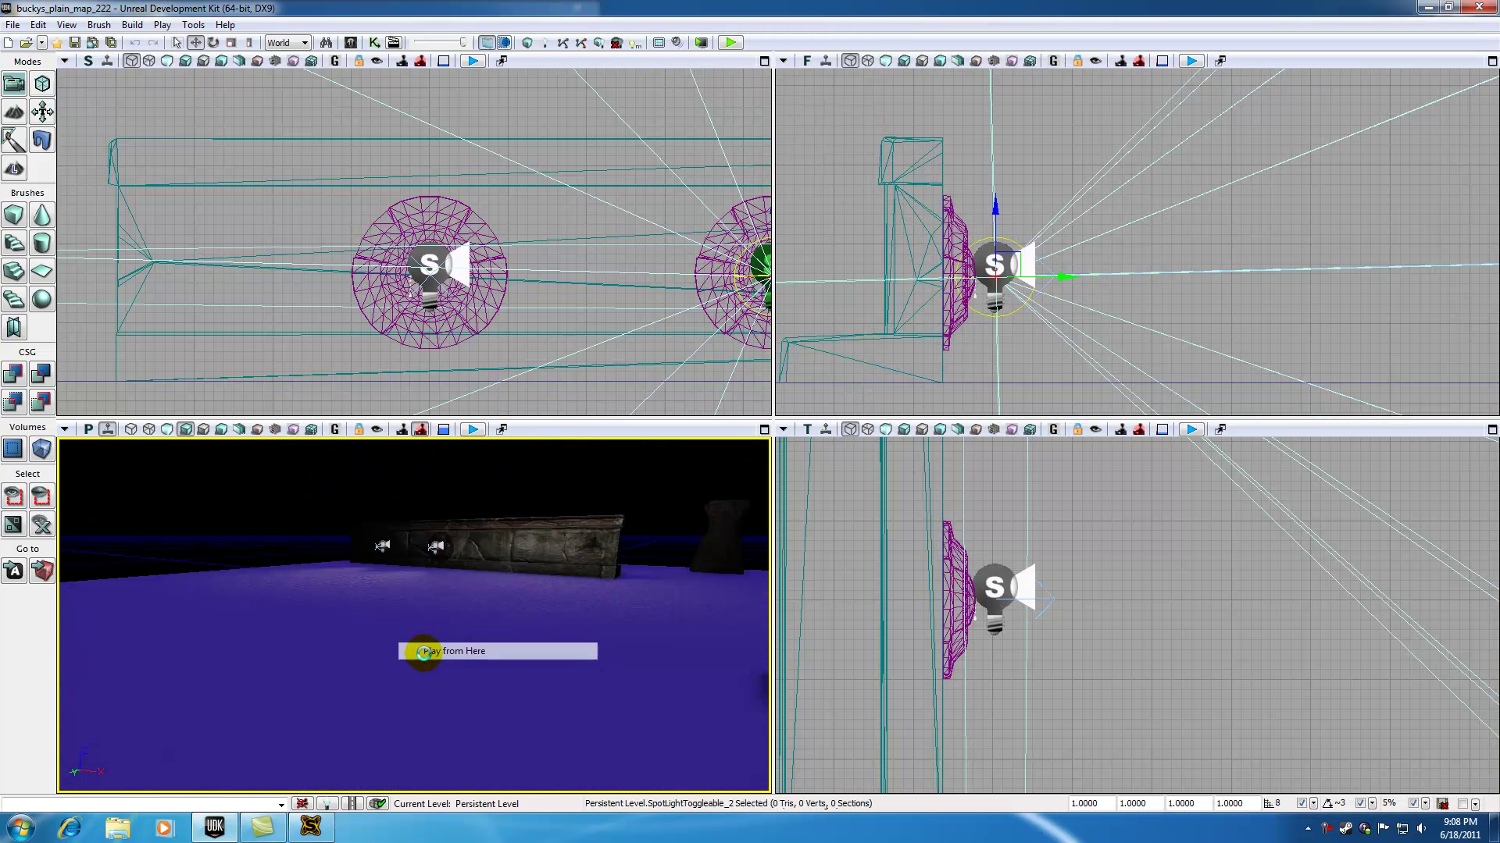
{"action": "key", "text": "w"}
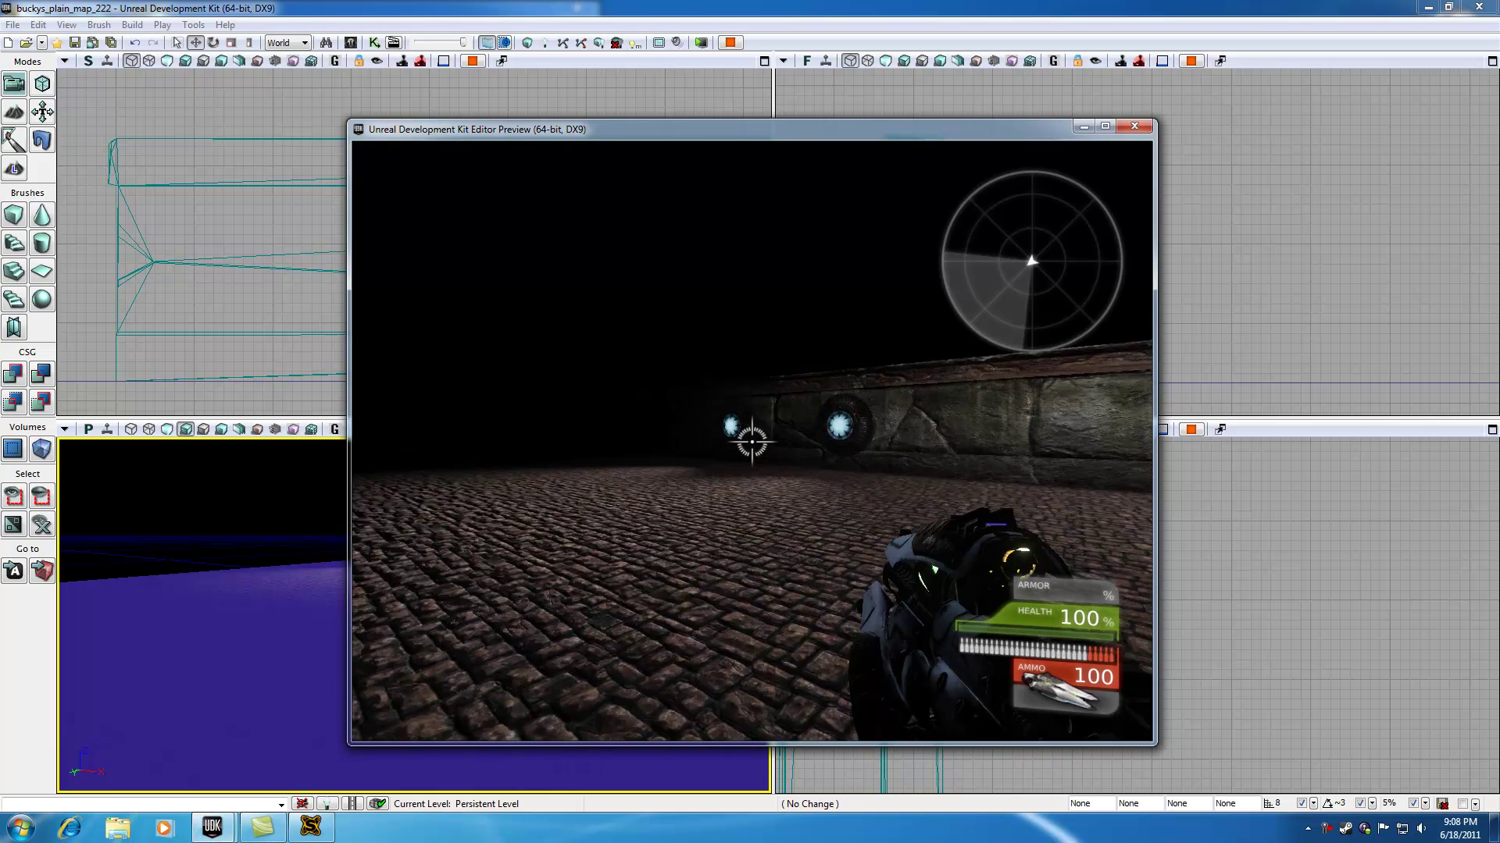
{"action": "key", "text": "w"}
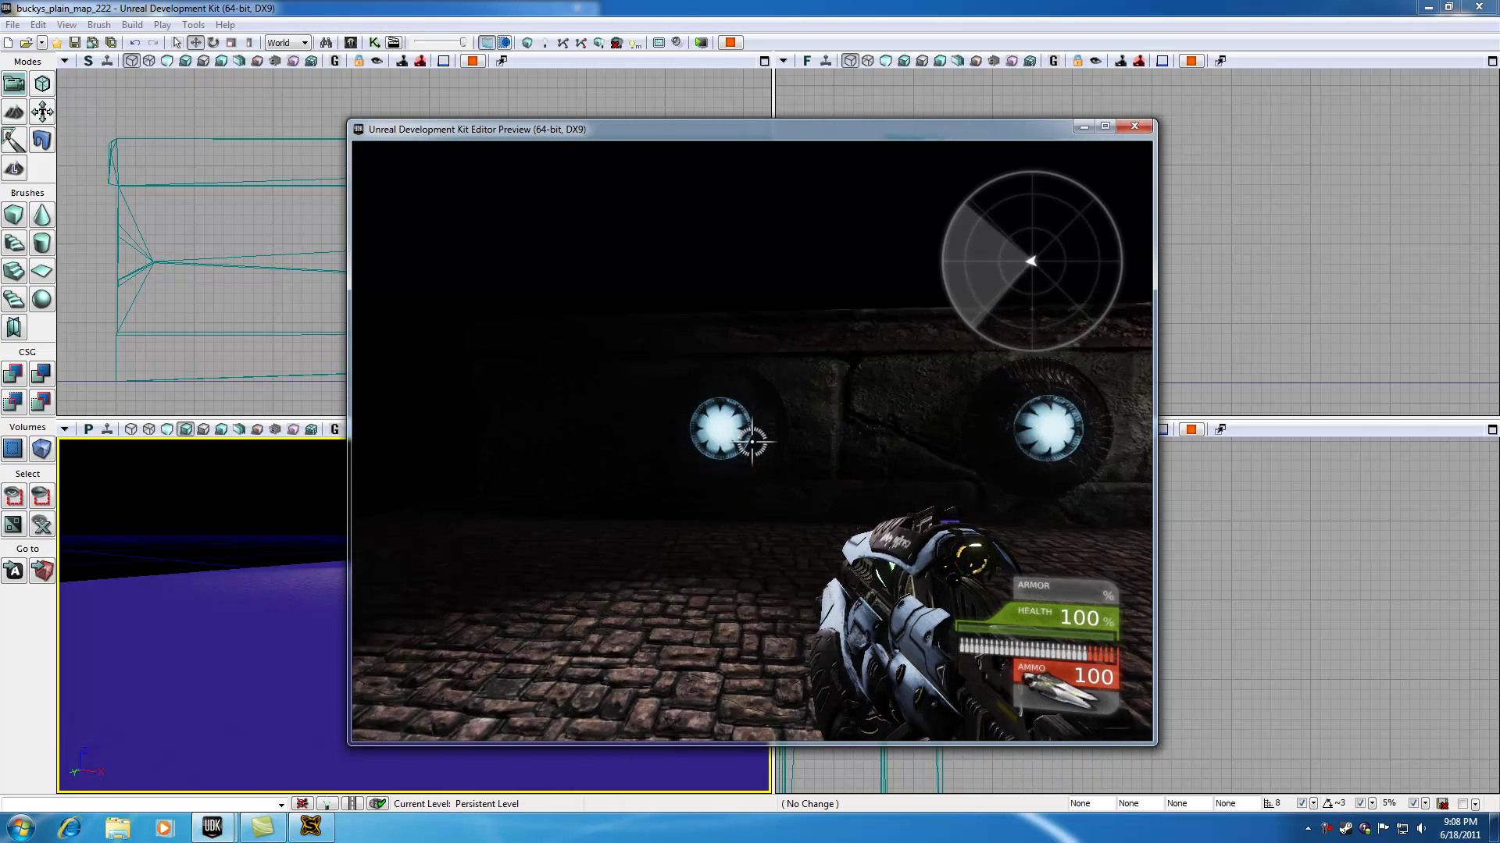
Step: Shoot both wall lights in the playtest, inspect the busted fixture up close, and end the preview
{"action": "left_click", "coordinate": [752, 443]}
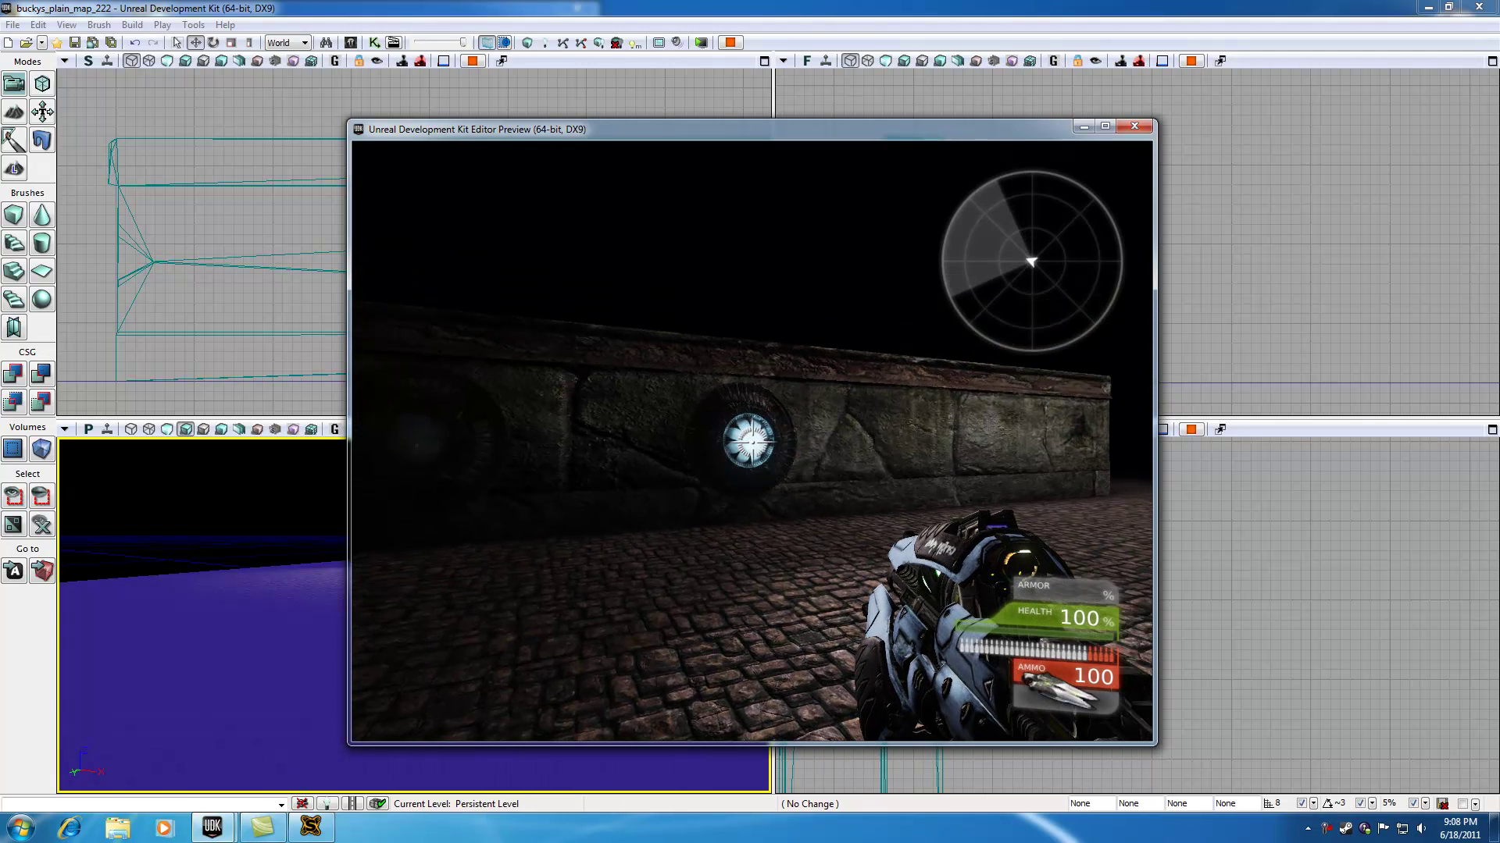
{"action": "left_click", "coordinate": [751, 442]}
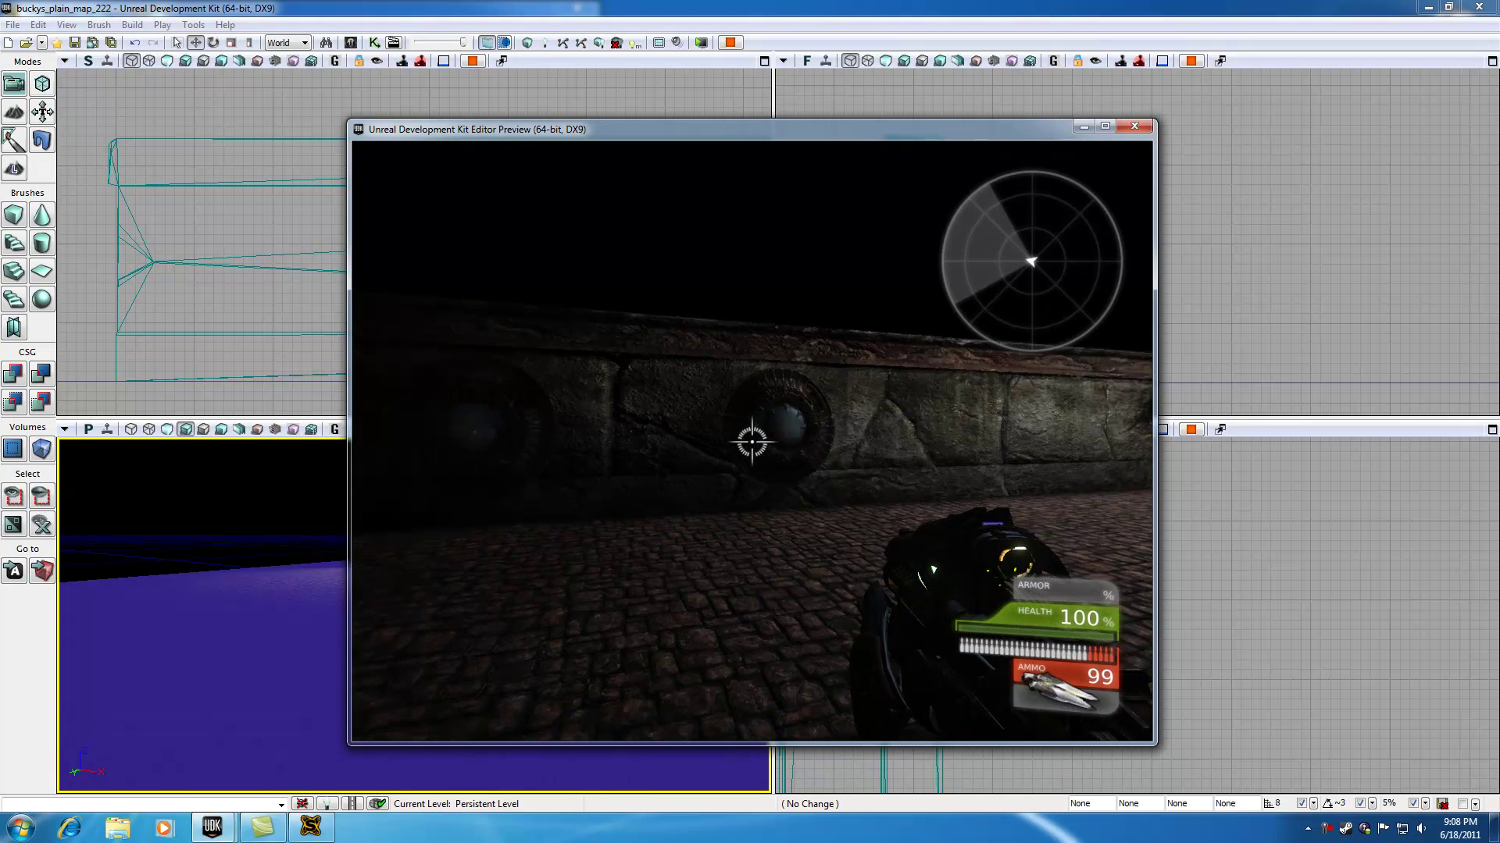
{"action": "key", "text": "w"}
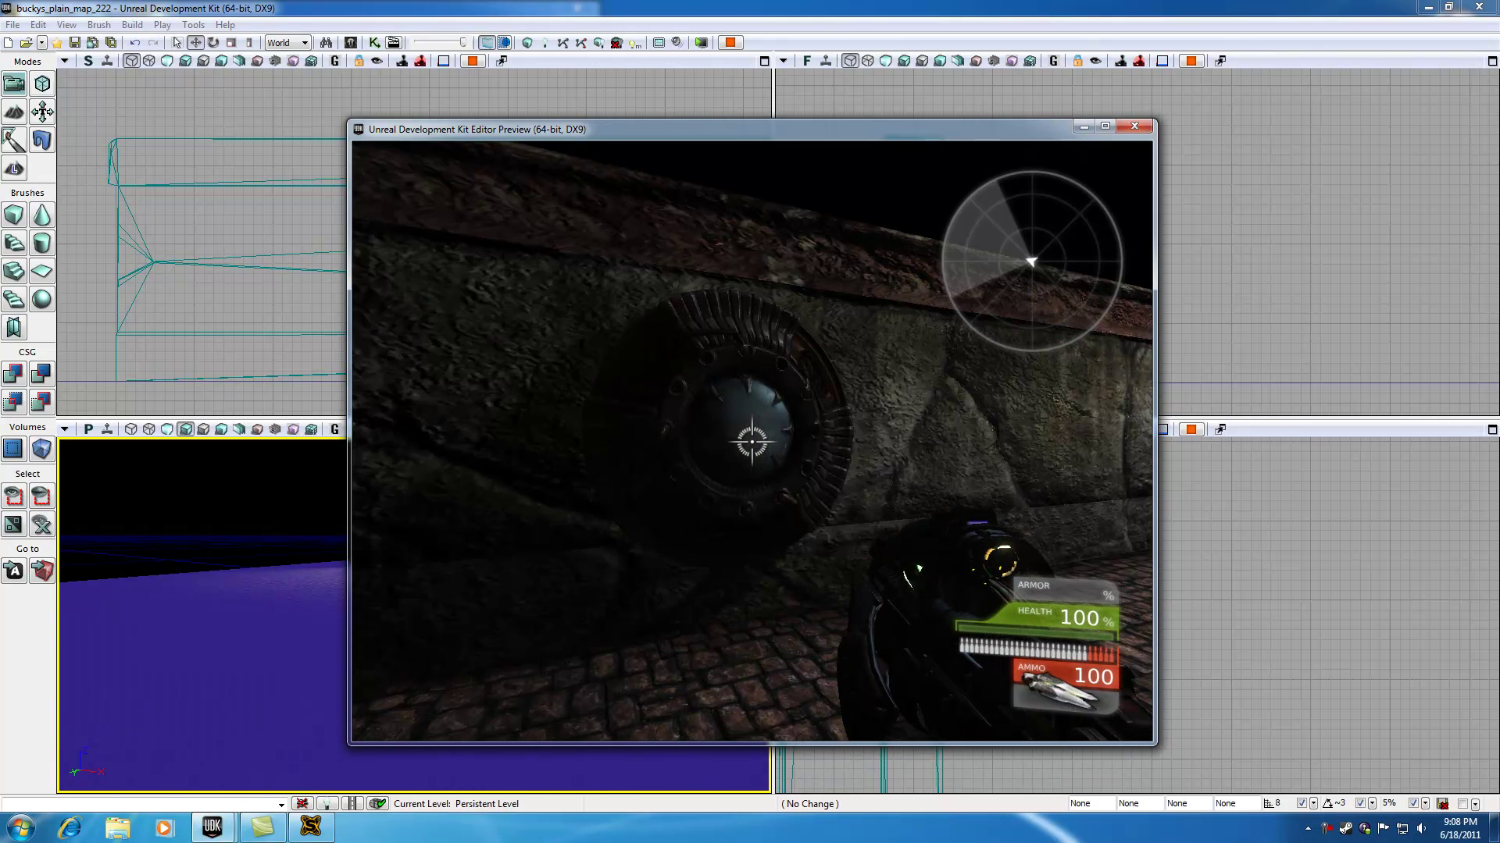
{"action": "key", "text": "s"}
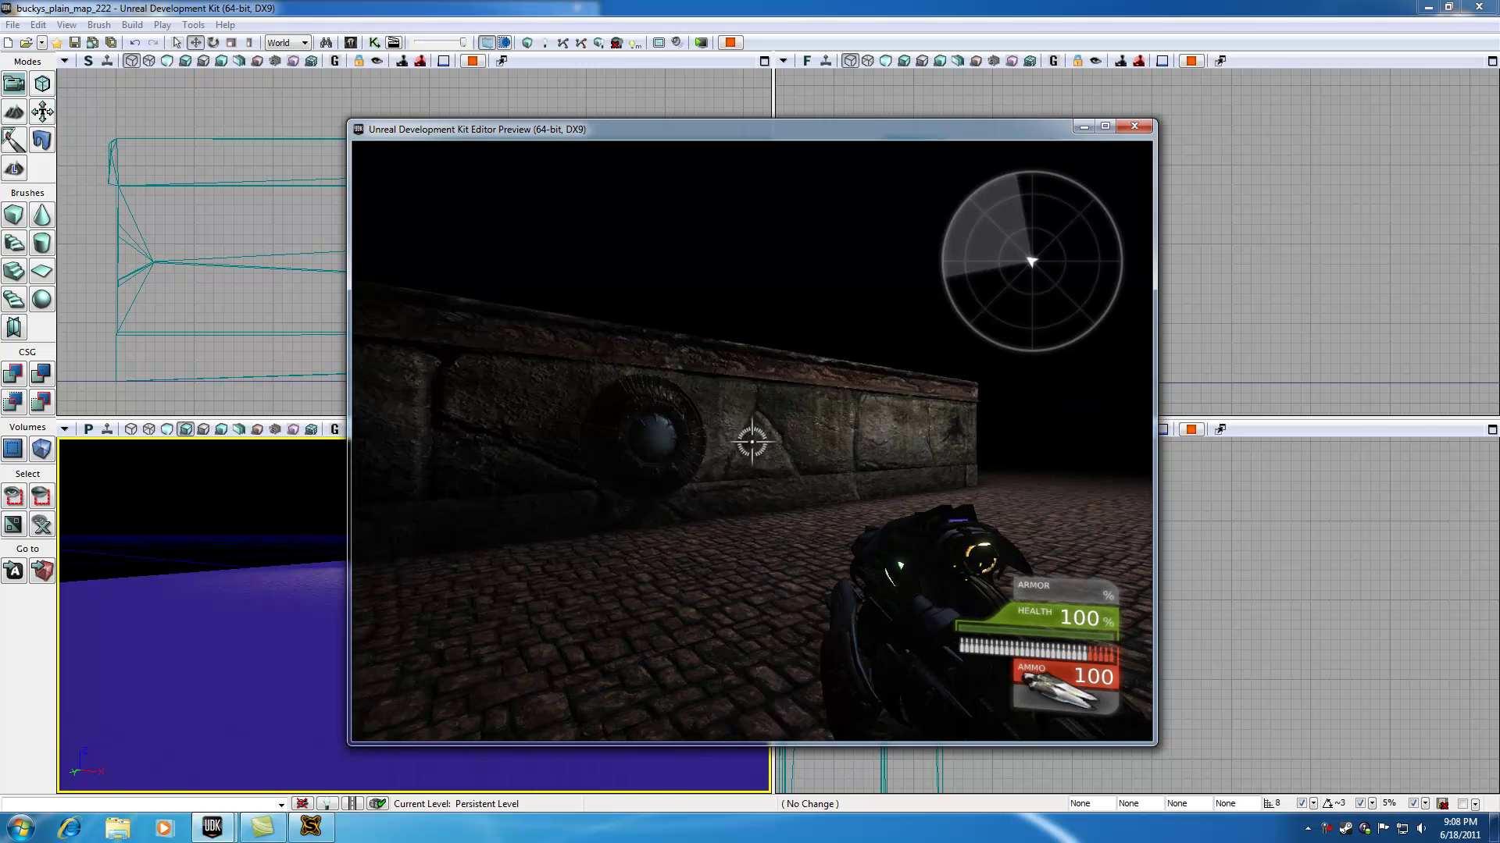
{"action": "key", "text": "Escape"}
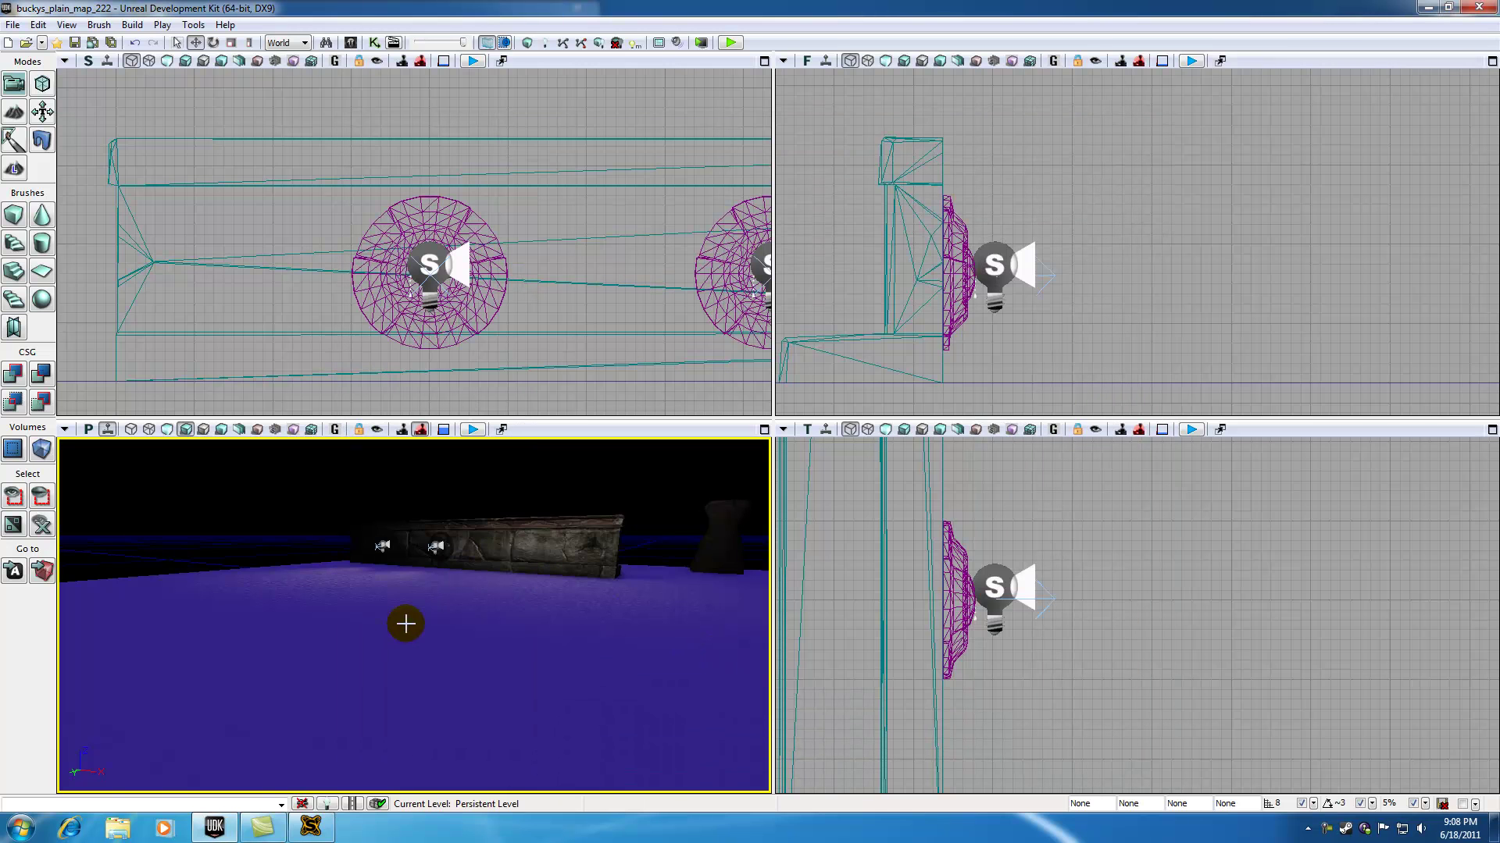
Step: Select the original light's busted mesh, reopen Kismet, and inspect the properties of the InterpActor_2 Take Damage event
{"action": "left_click_drag", "start_coordinate": [405, 622], "coordinate": [454, 609]}
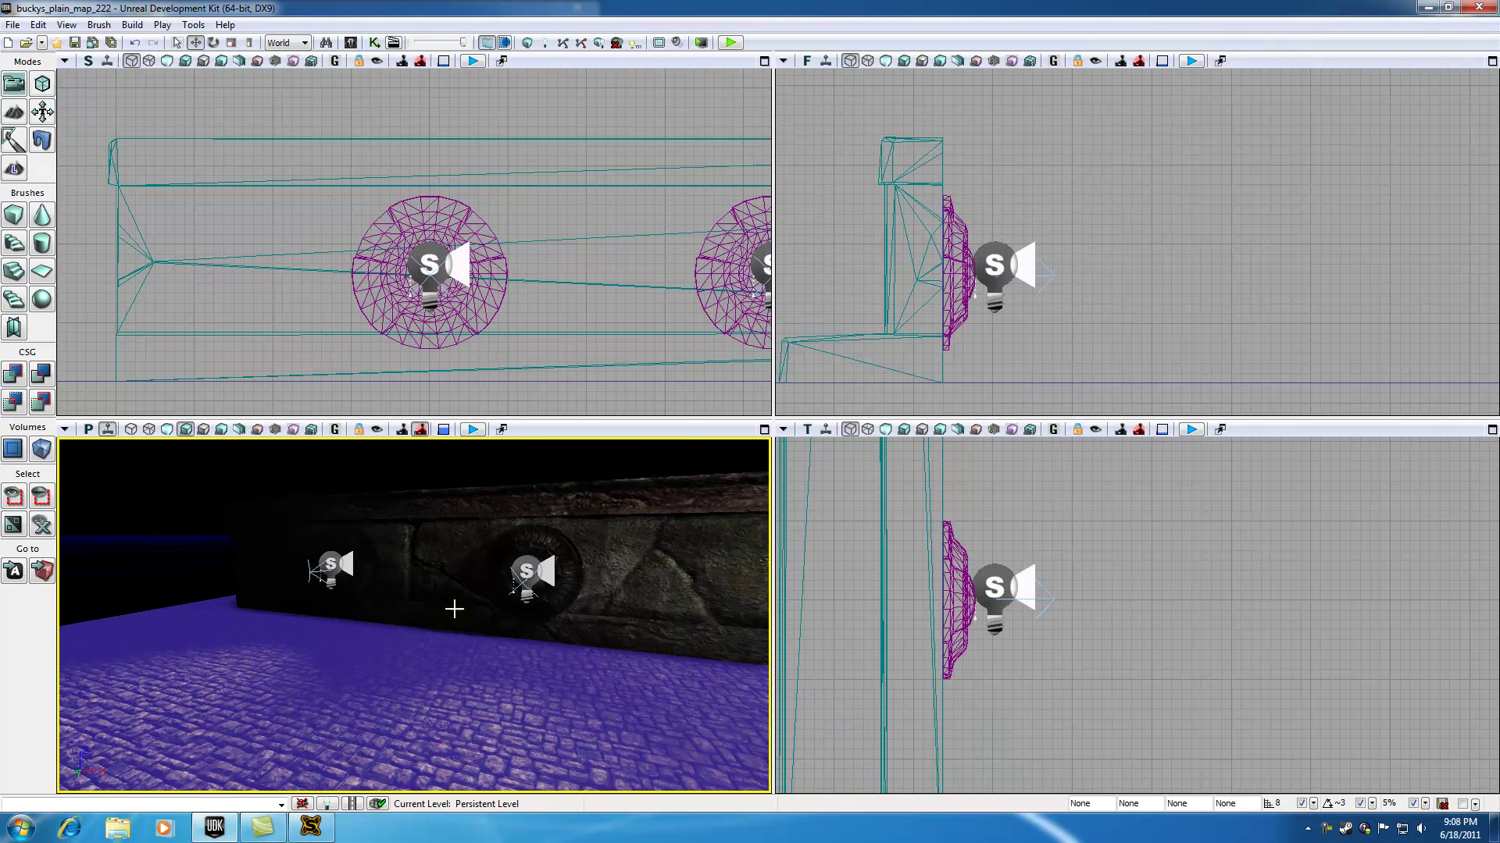
{"action": "left_click", "coordinate": [373, 566]}
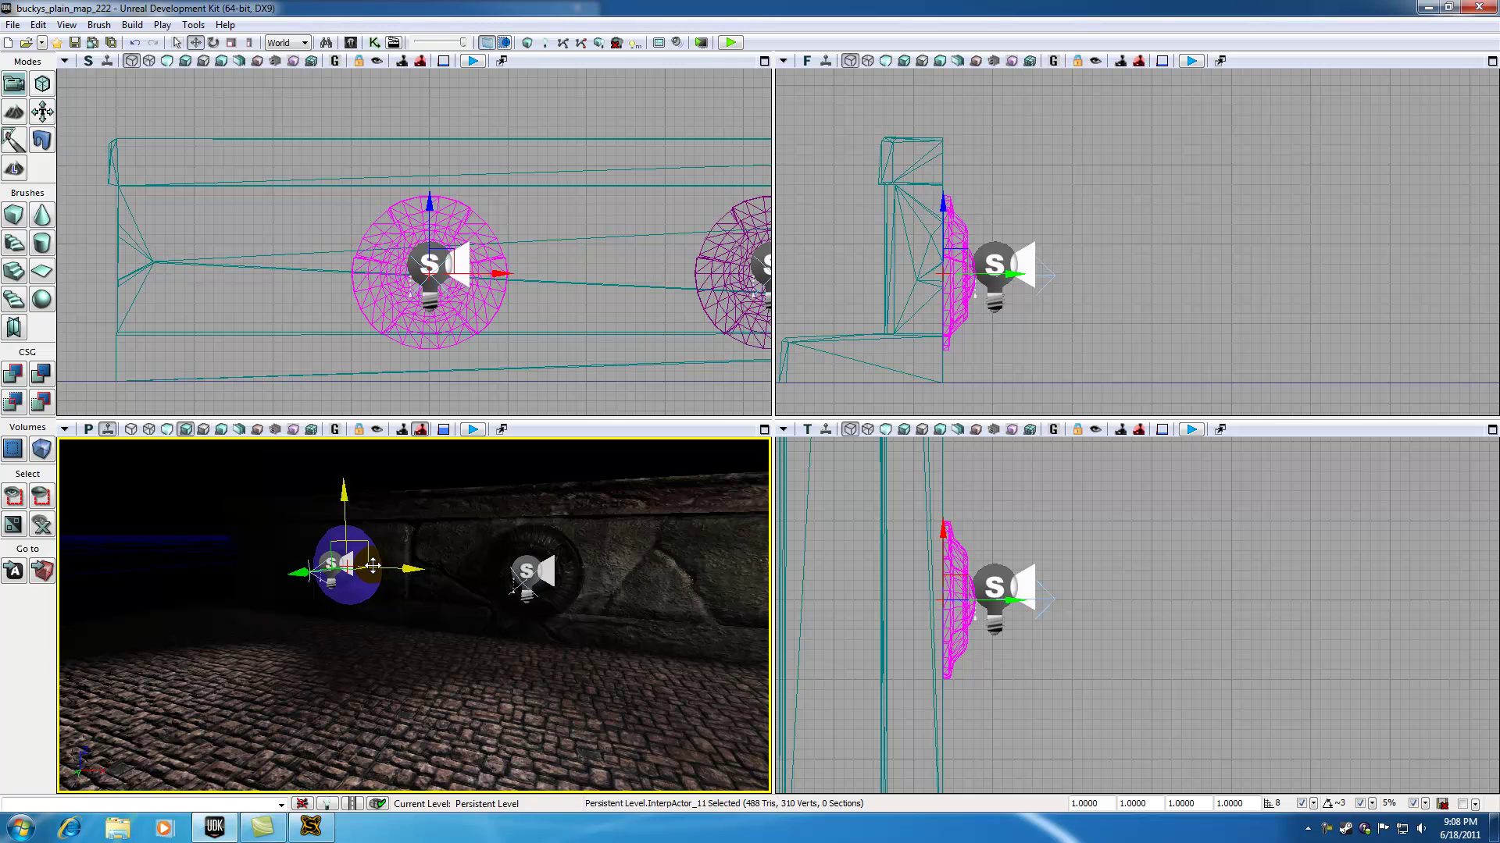
{"action": "left_click", "coordinate": [374, 42]}
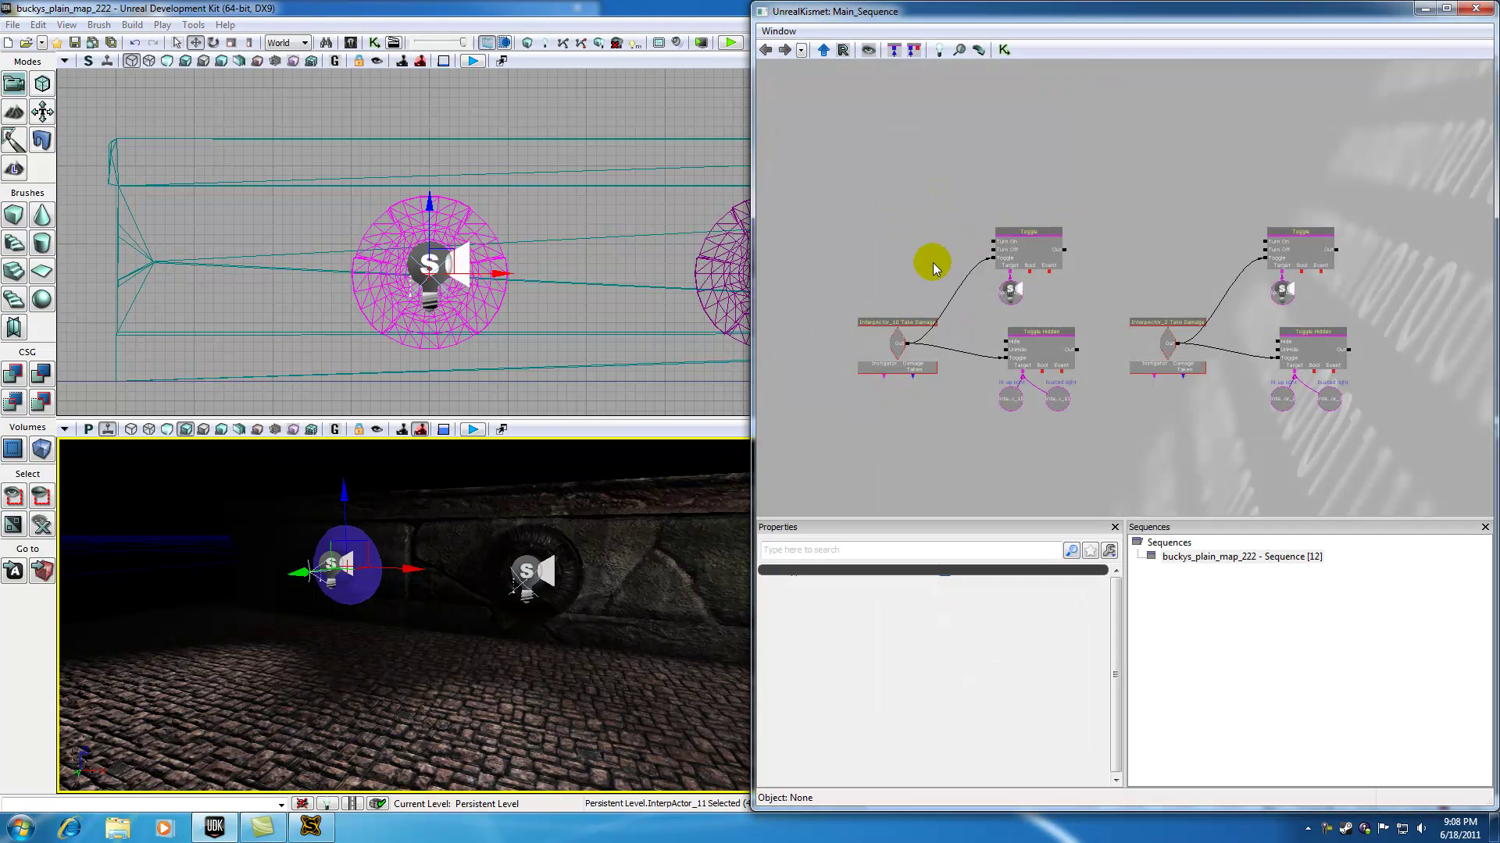
{"action": "scroll", "coordinate": [941, 248], "scroll_direction": "up", "scroll_amount": 5}
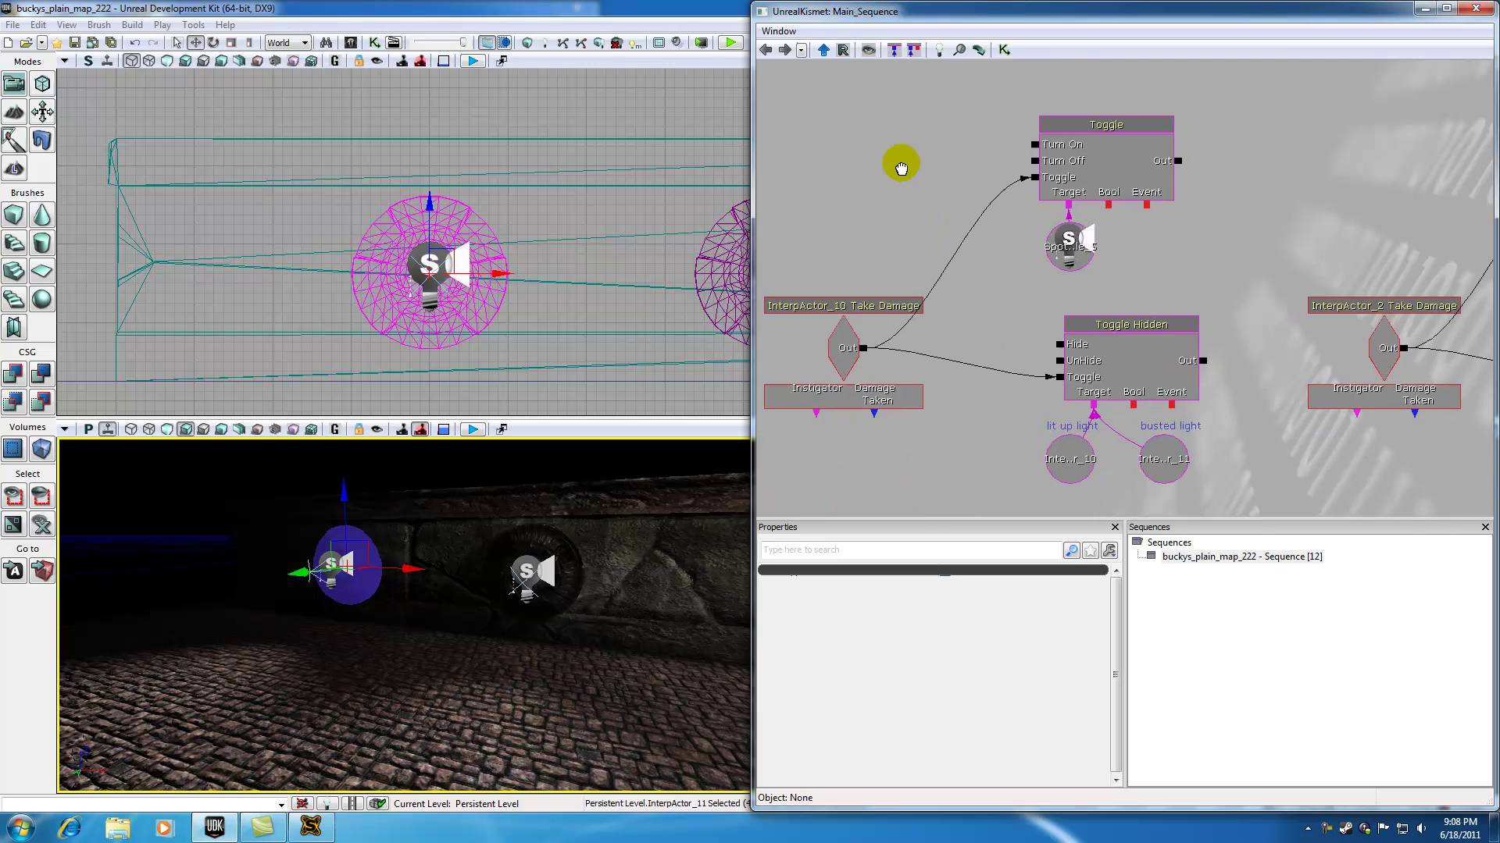
{"action": "left_click_drag", "start_coordinate": [1340, 463], "coordinate": [1051, 301]}
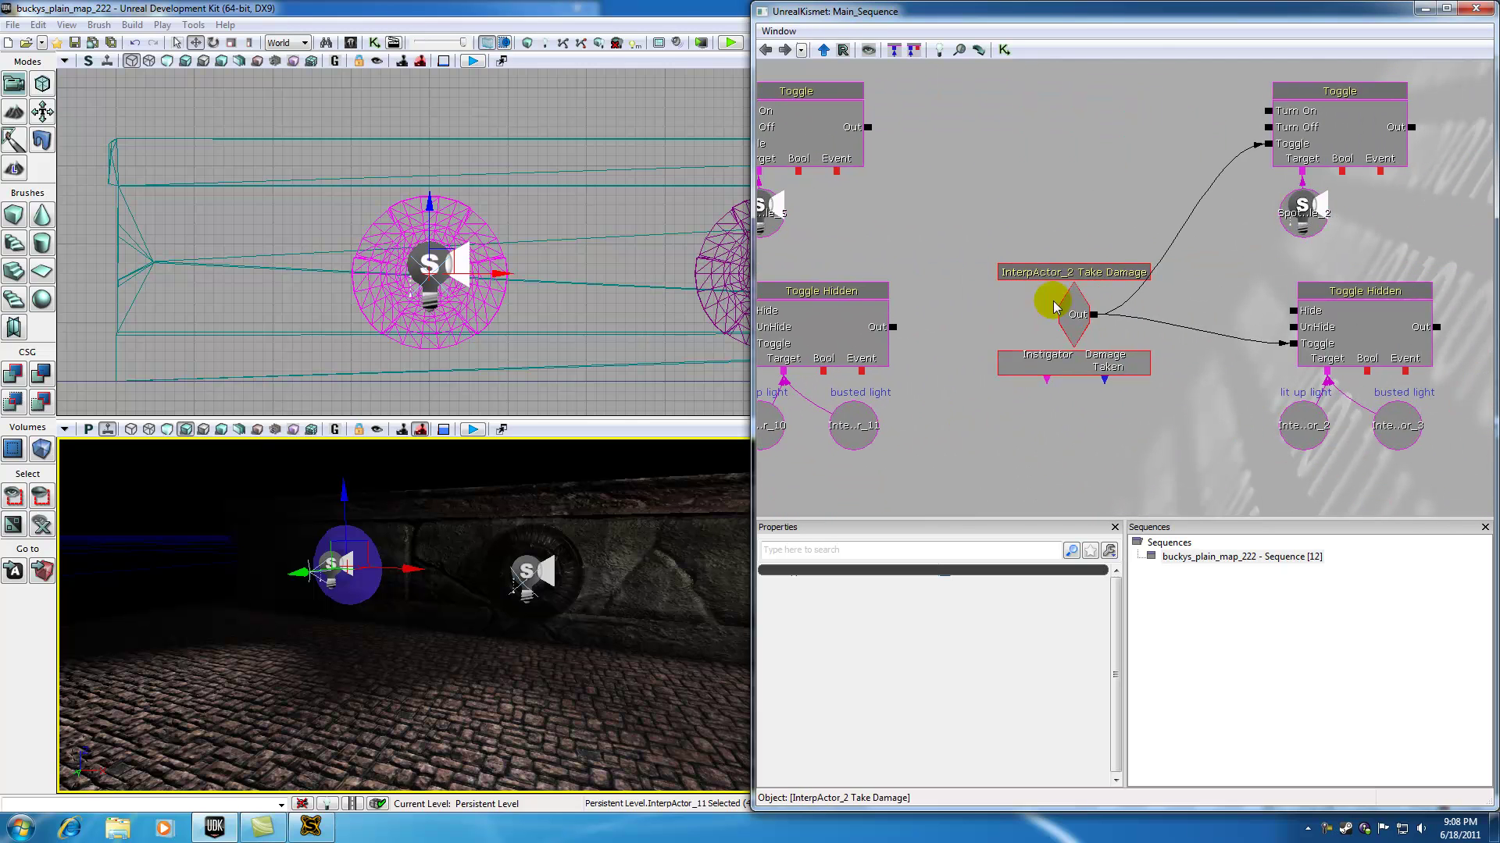
{"action": "left_click", "coordinate": [1049, 275]}
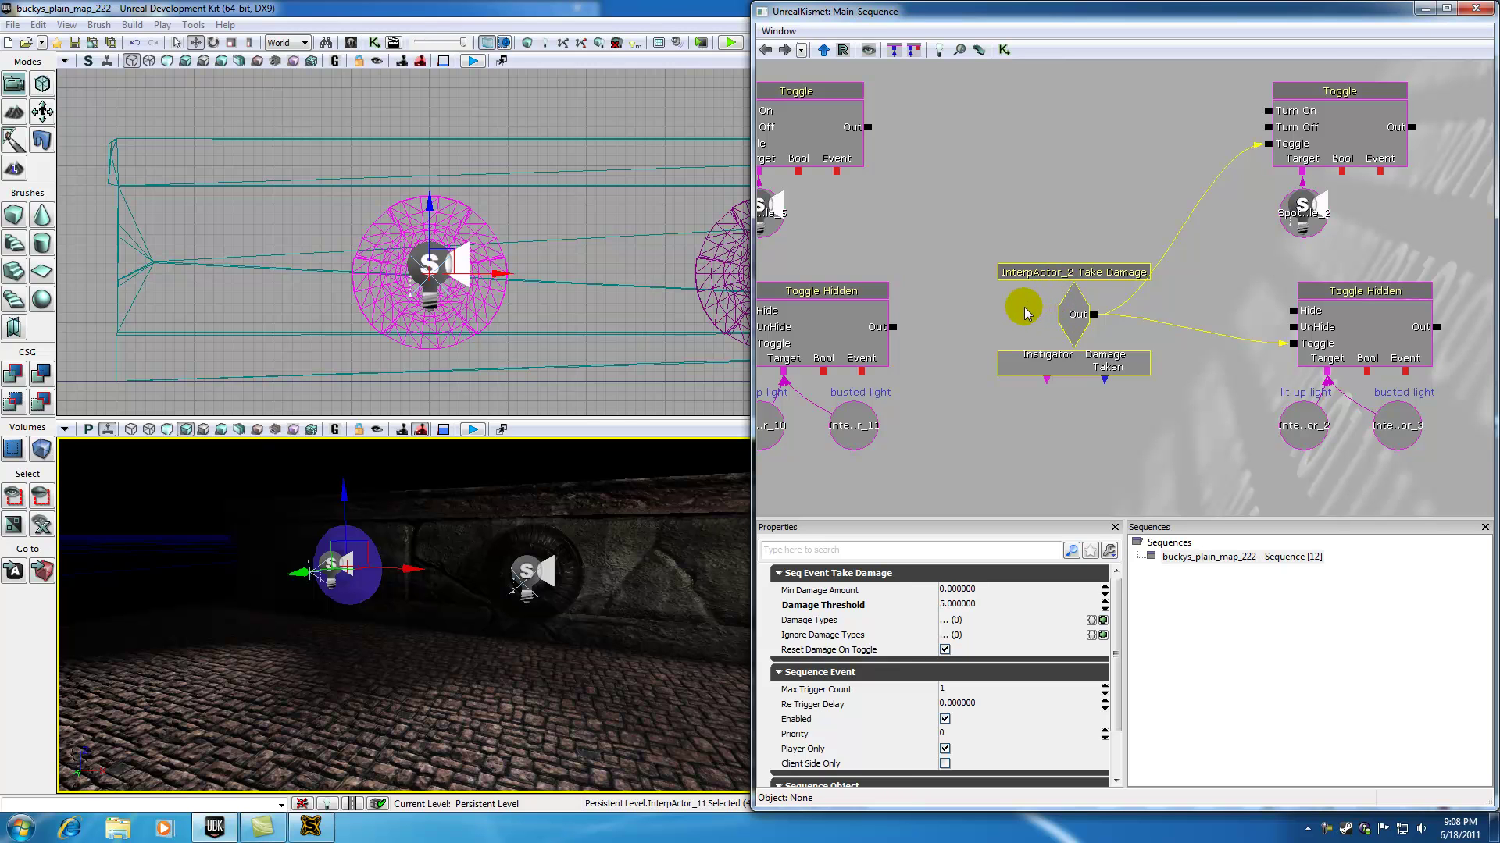
Step: Check the option to assign InterpActor_3 to the duplicate's Take Damage event, dismiss it without assigning, and close Kismet
{"action": "left_click_drag", "start_coordinate": [1026, 312], "coordinate": [895, 308]}
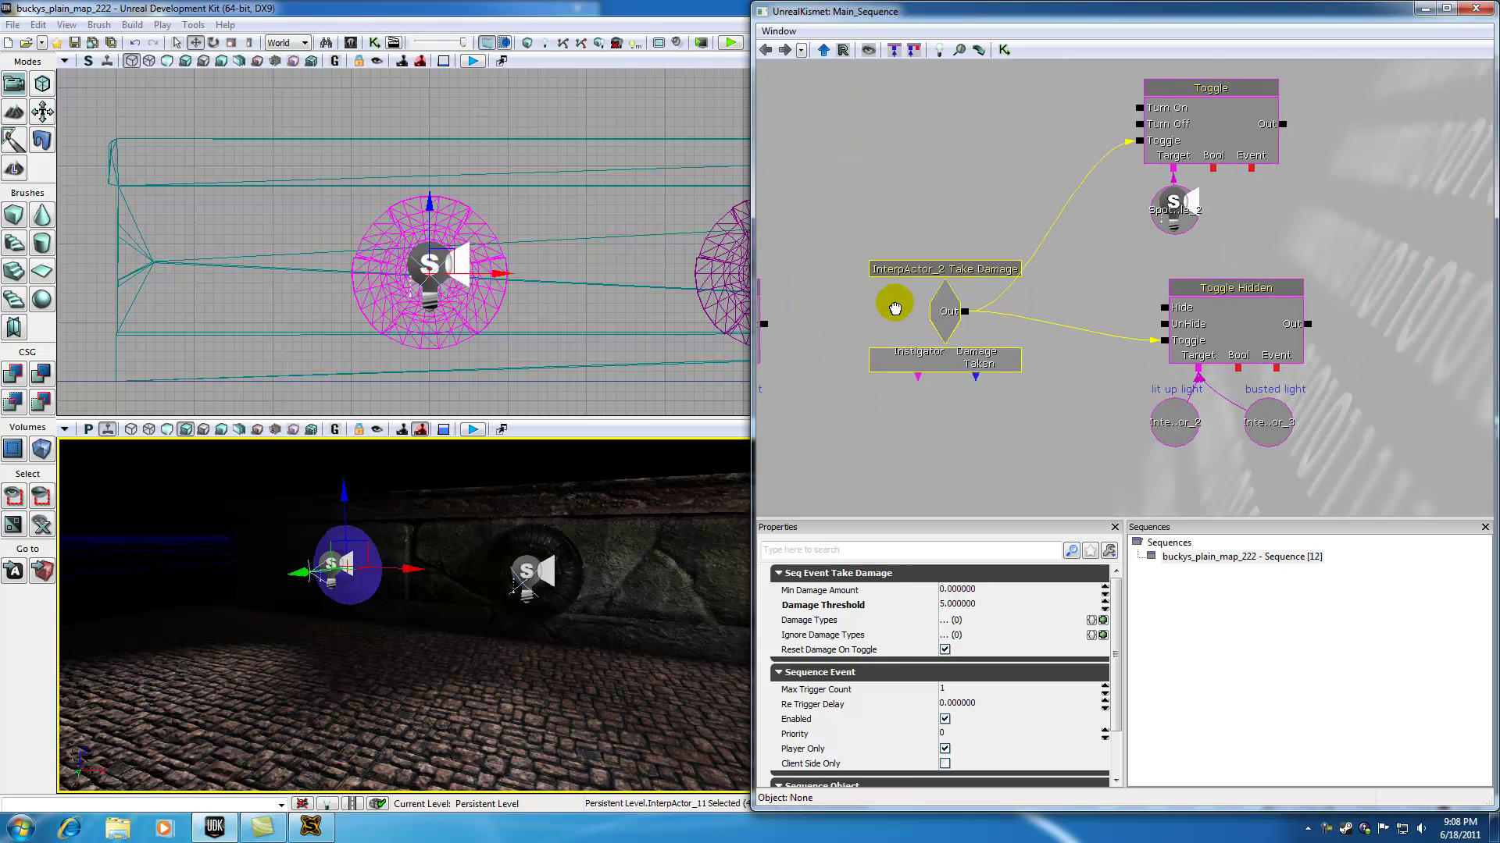
{"action": "left_click", "coordinate": [539, 572]}
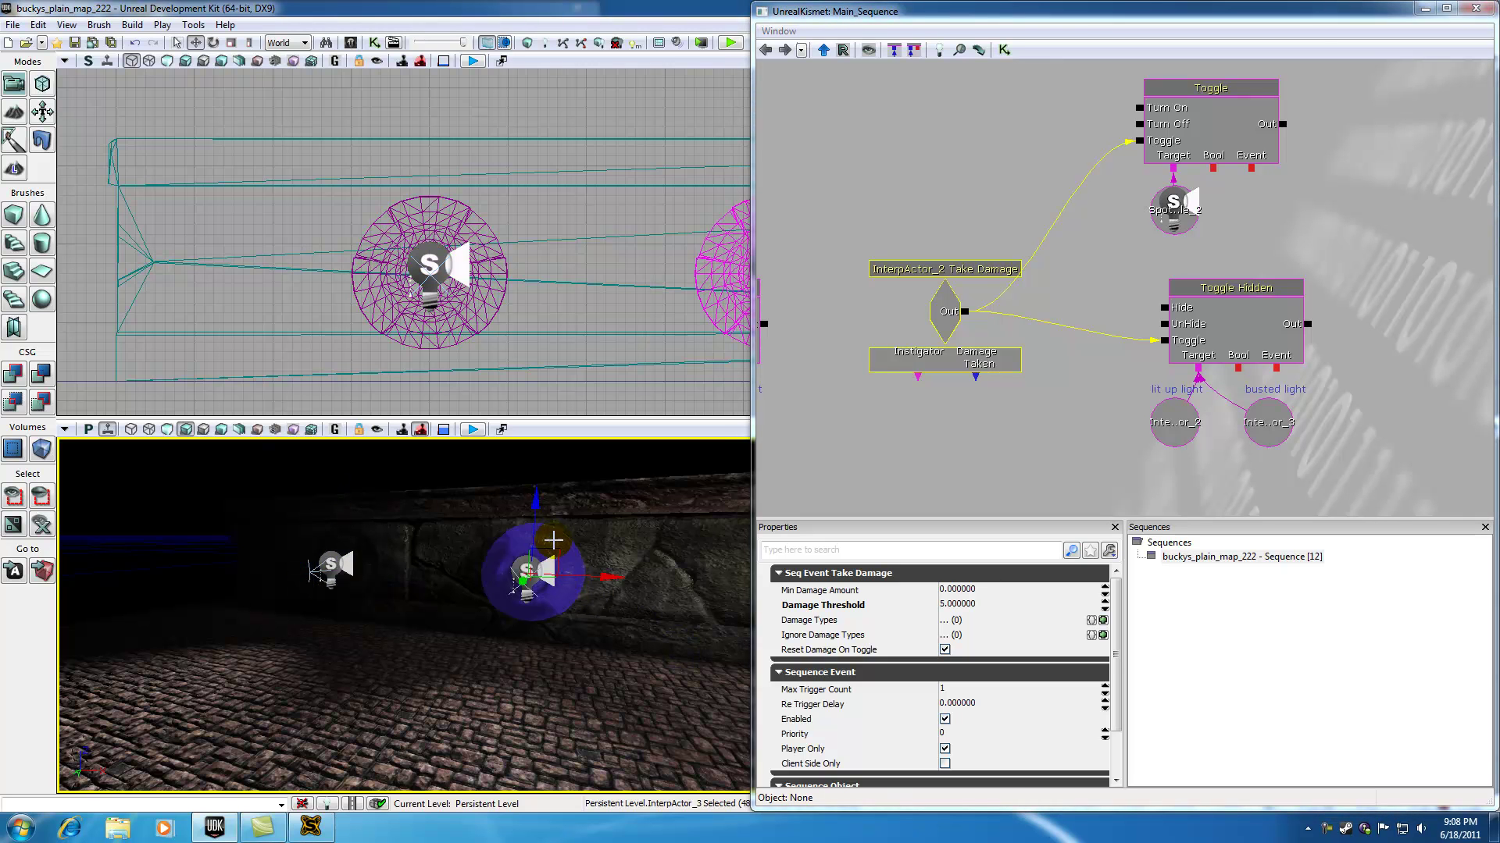
{"action": "right_click", "coordinate": [918, 256]}
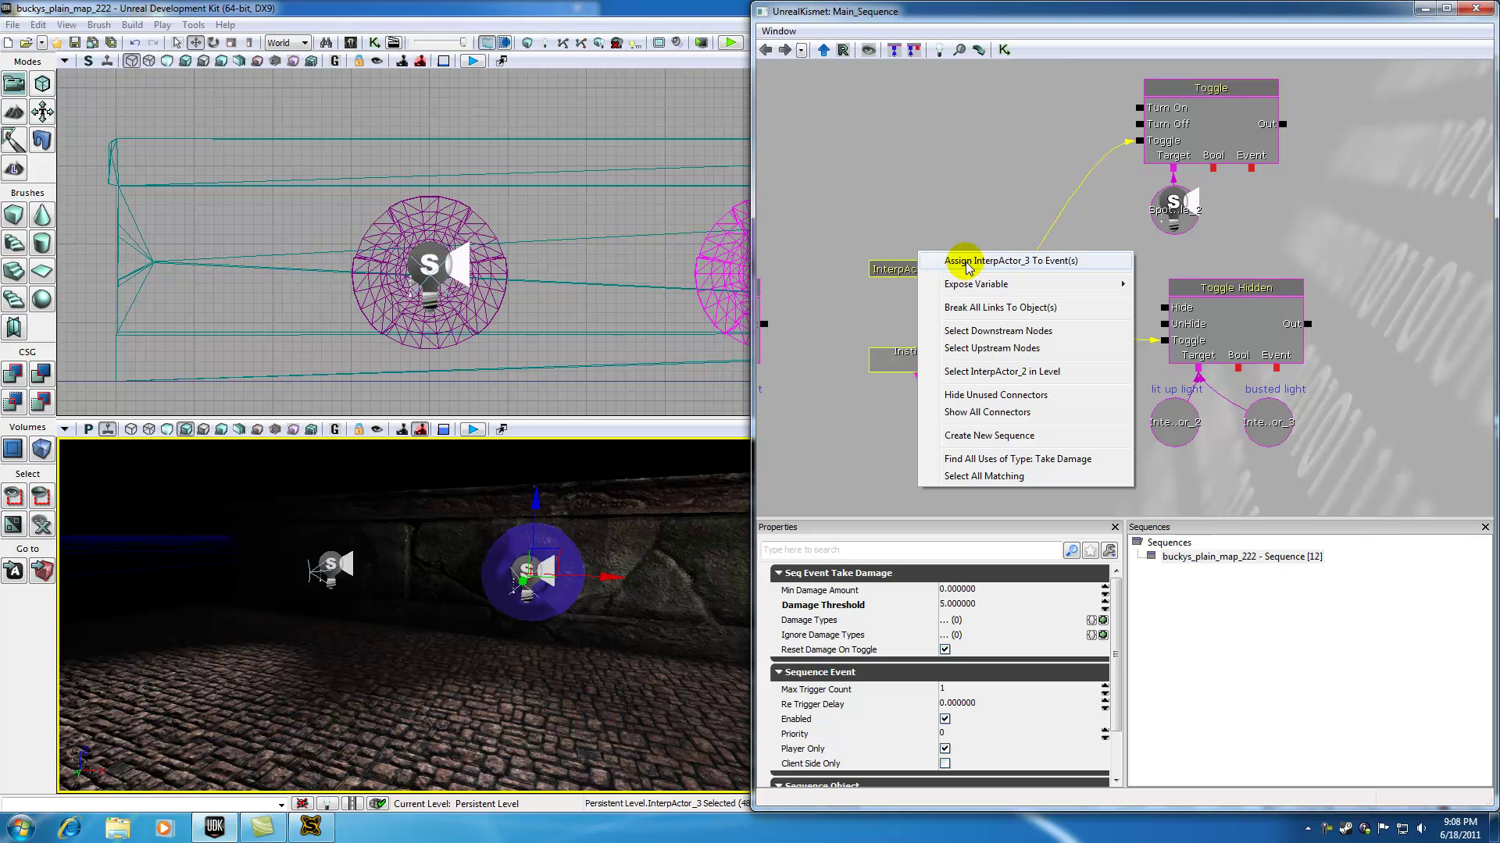
{"action": "left_click", "coordinate": [898, 182]}
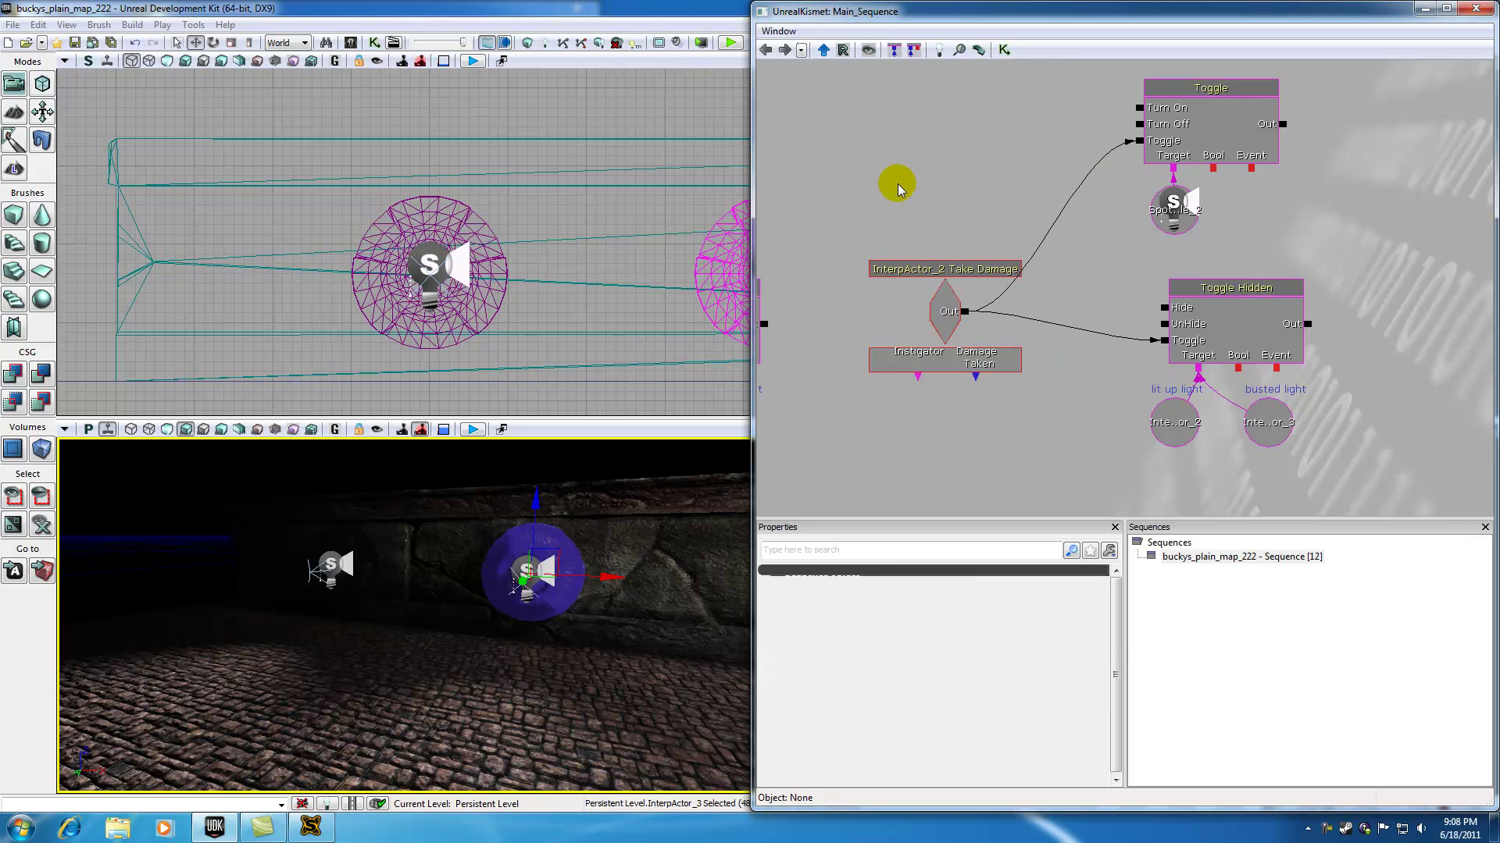
{"action": "left_click", "coordinate": [1475, 8]}
{"action": "left_click", "coordinate": [198, 527]}
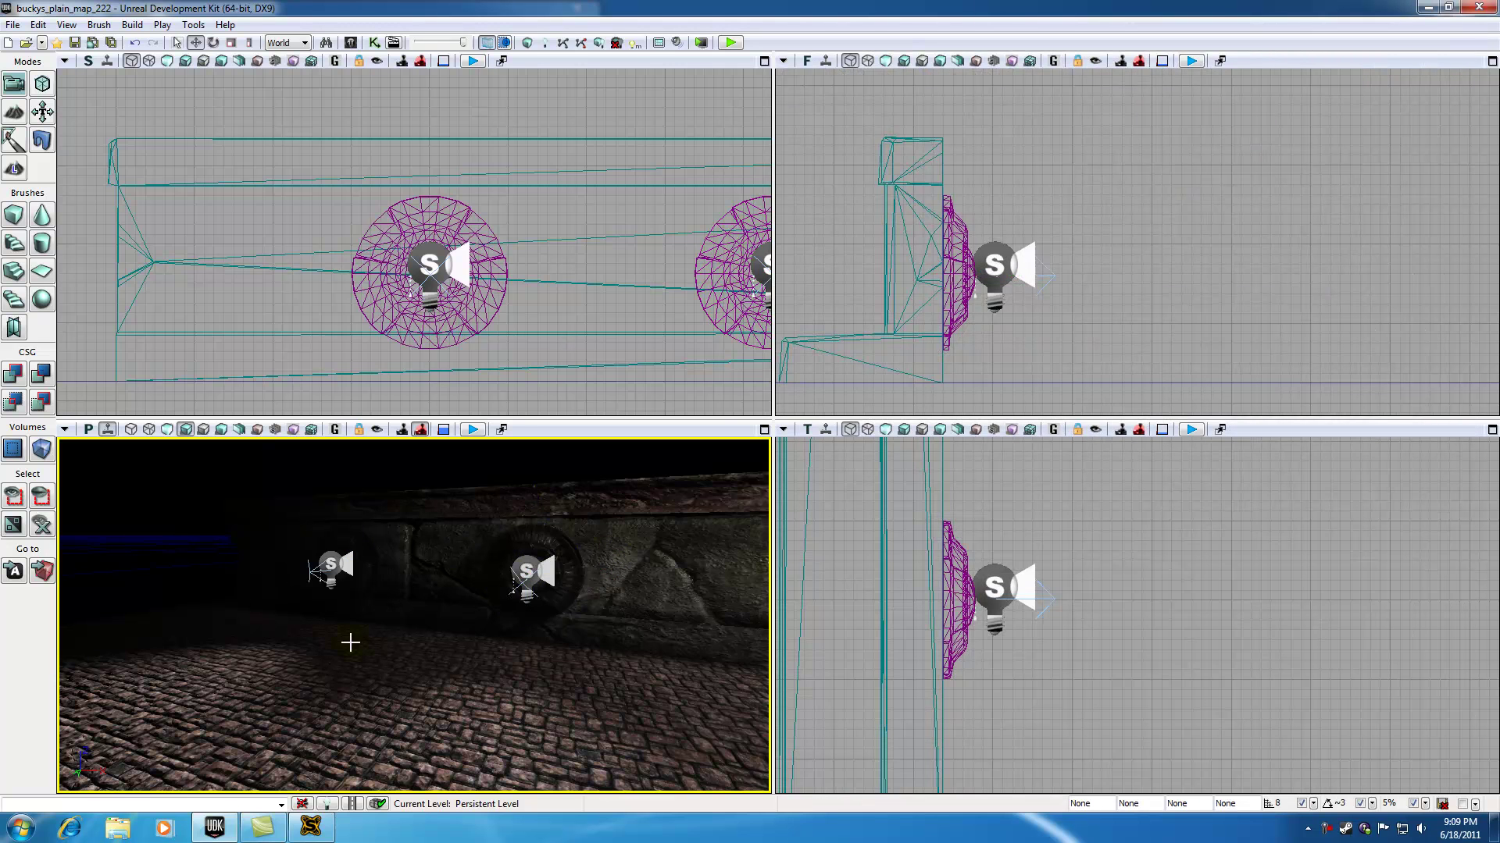
{"action": "mouse_move", "coordinate": [349, 642]}
{"action": "left_mouse_down"}
{"action": "mouse_move", "coordinate": [371, 621]}
{"action": "mouse_move", "coordinate": [371, 547]}
{"action": "mouse_move", "coordinate": [364, 621]}
{"action": "left_mouse_up"}
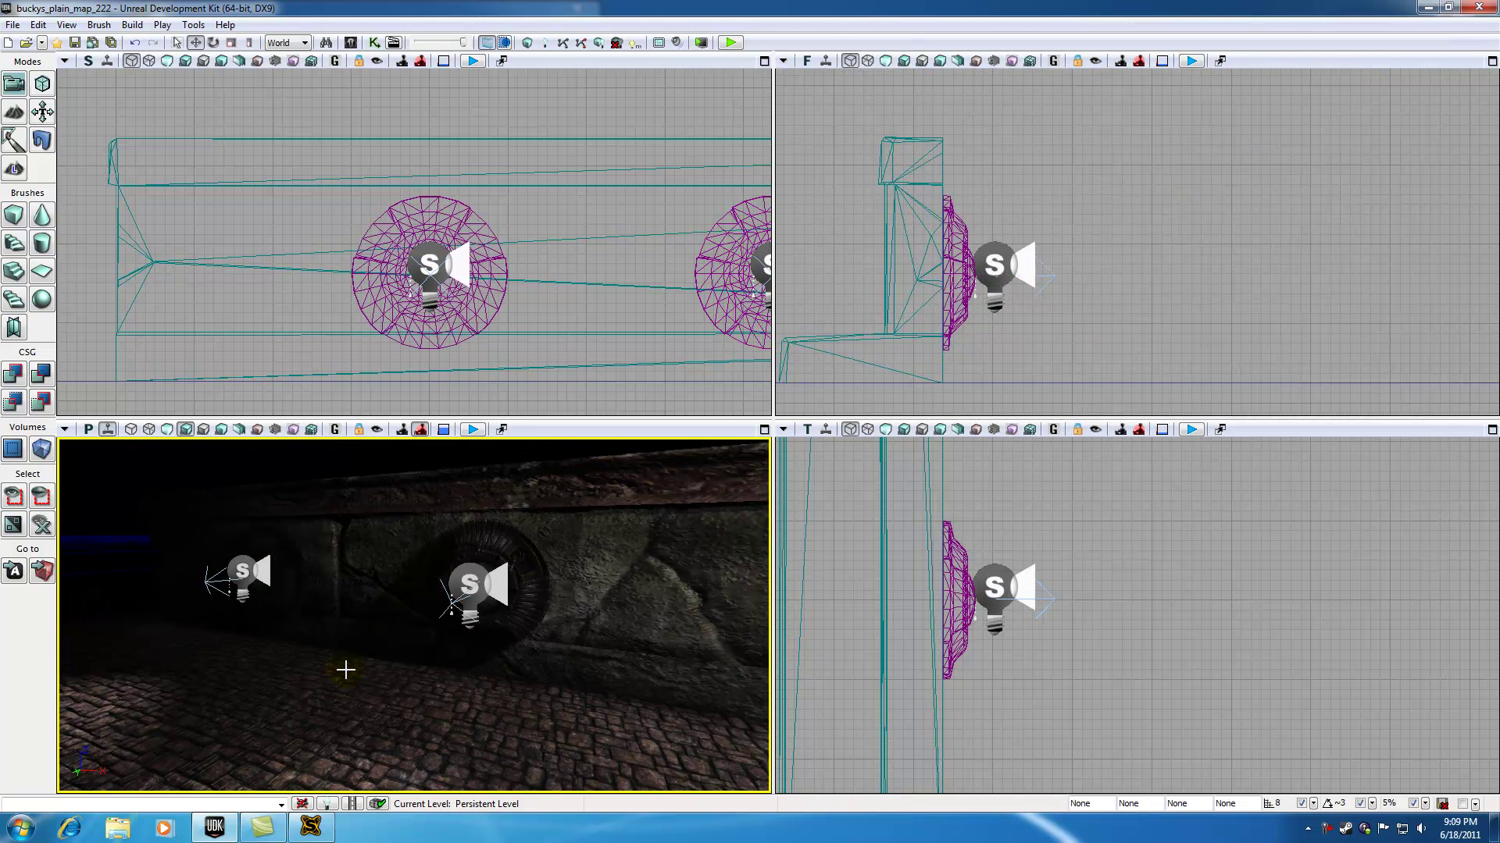